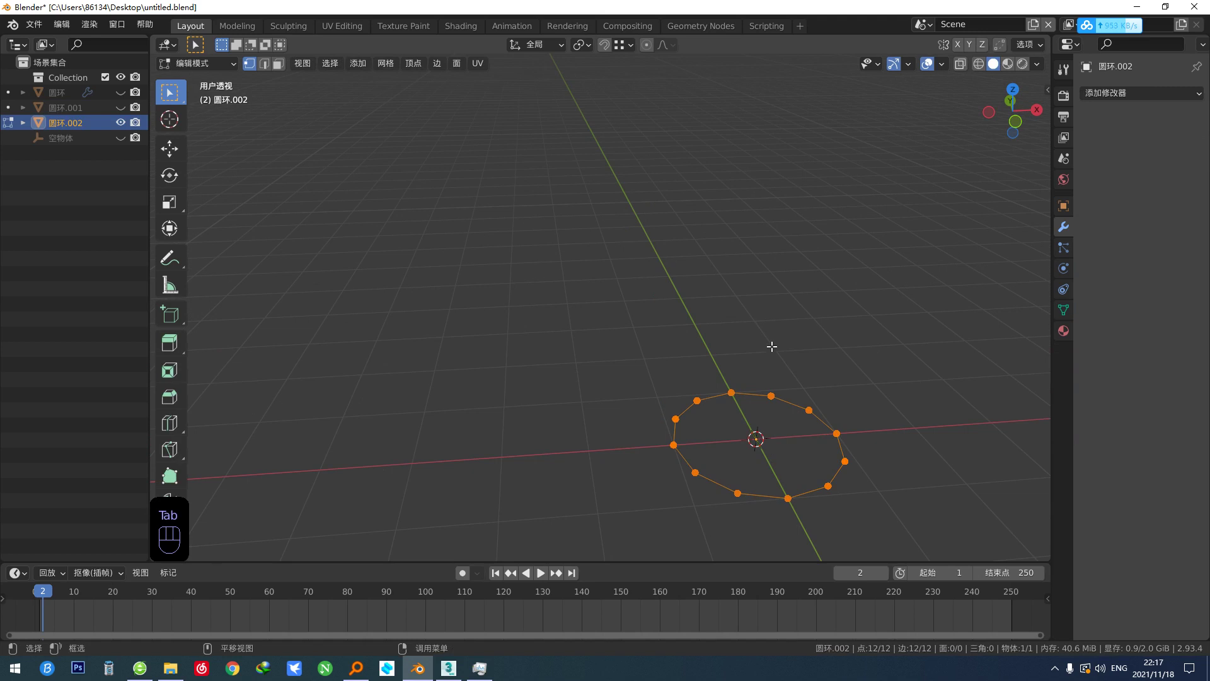
Rotate the whole twelve-sided circle by -15° in top view.
key(grave)
middle_drag(798, 328, 755, 373)
key(r)
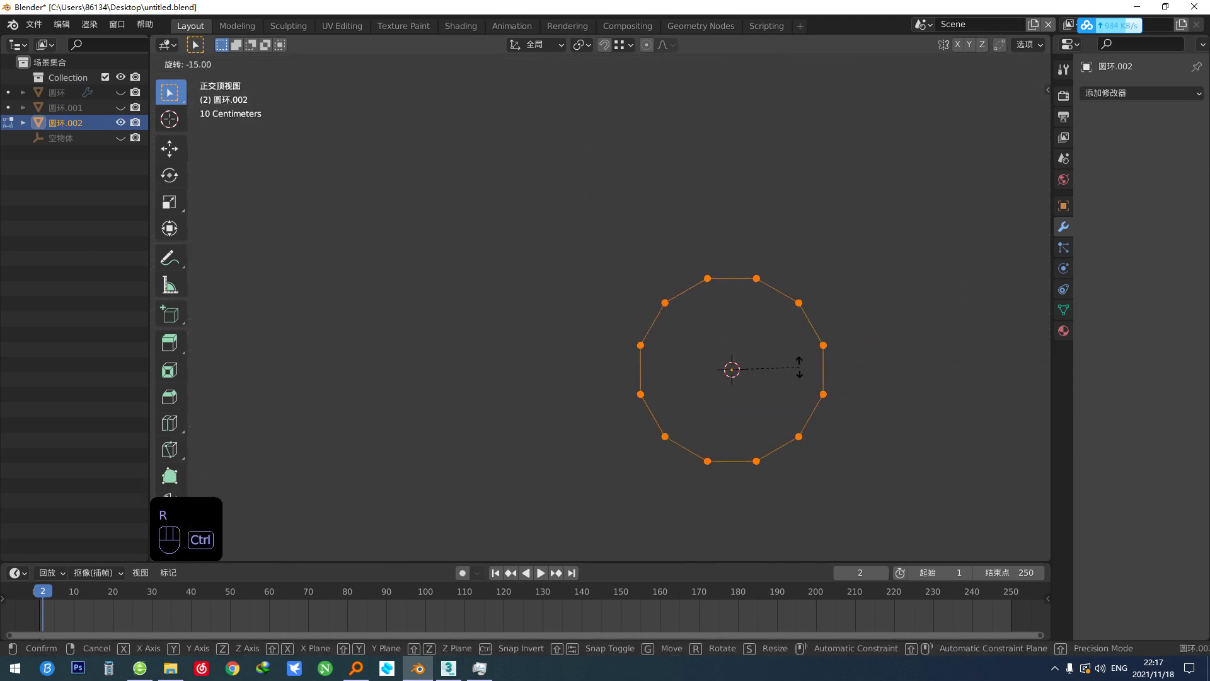
click(799, 366)
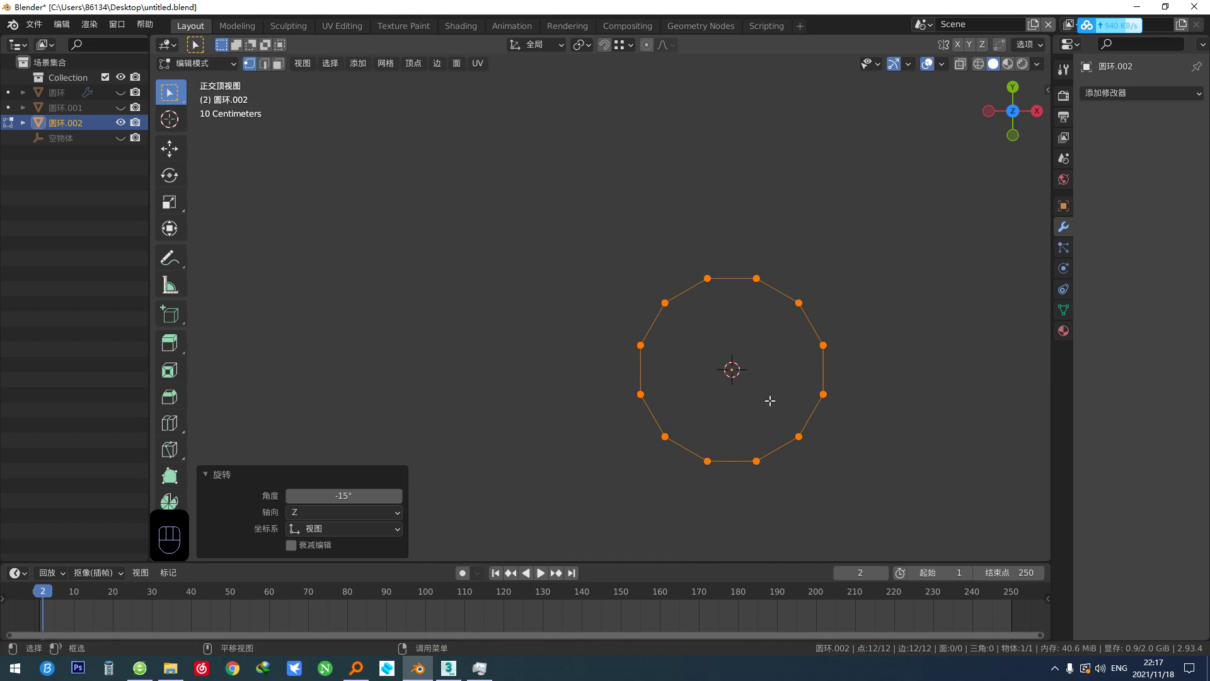
Extrude the circle straight up along Z by 128 cm to form an open tube.
key(alt+q)
key(y)
right_click(776, 374)
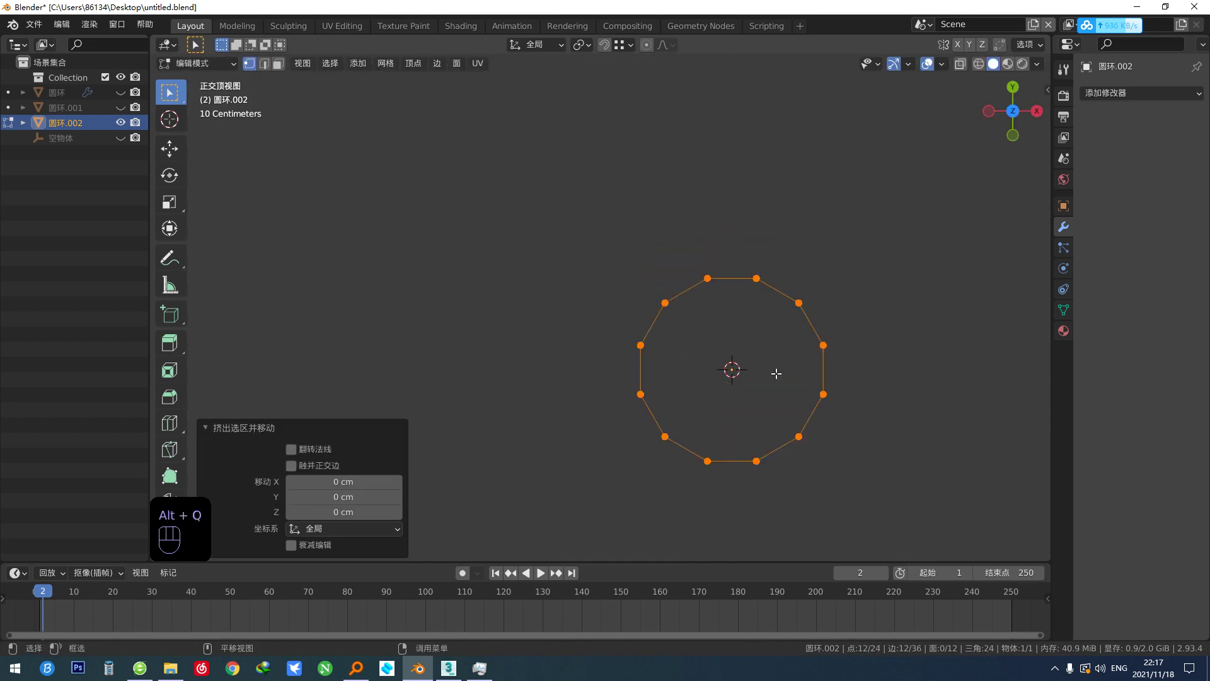
middle_drag(776, 373, 767, 421)
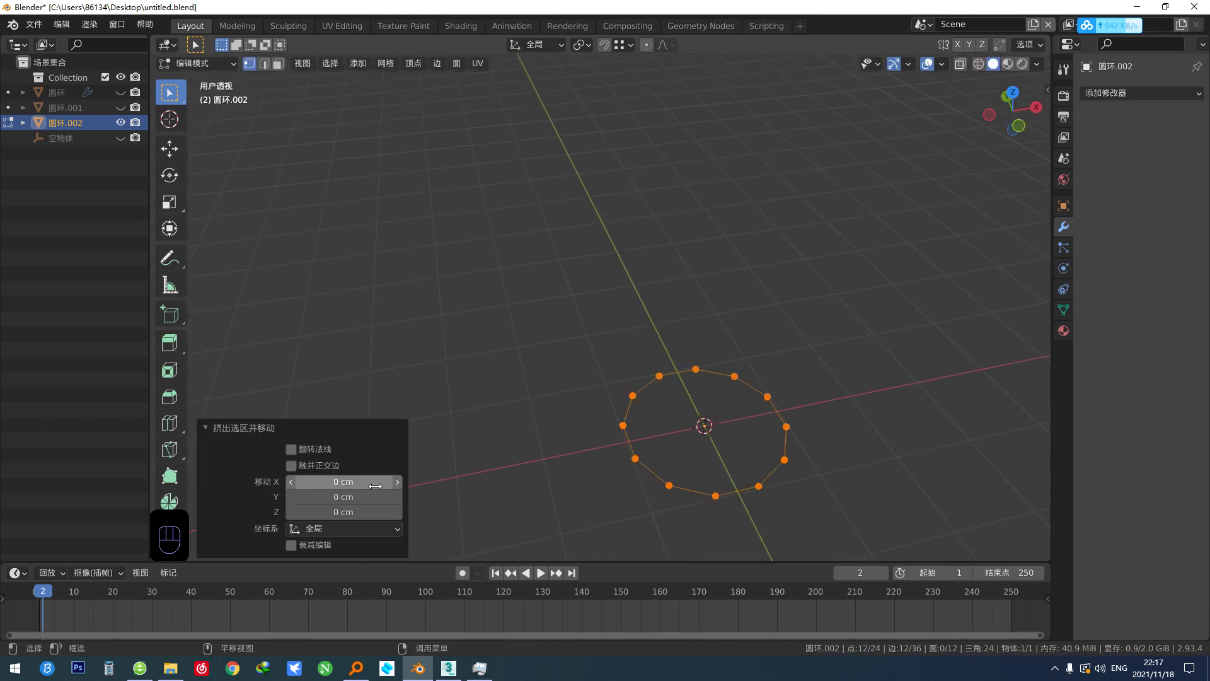
click(357, 511)
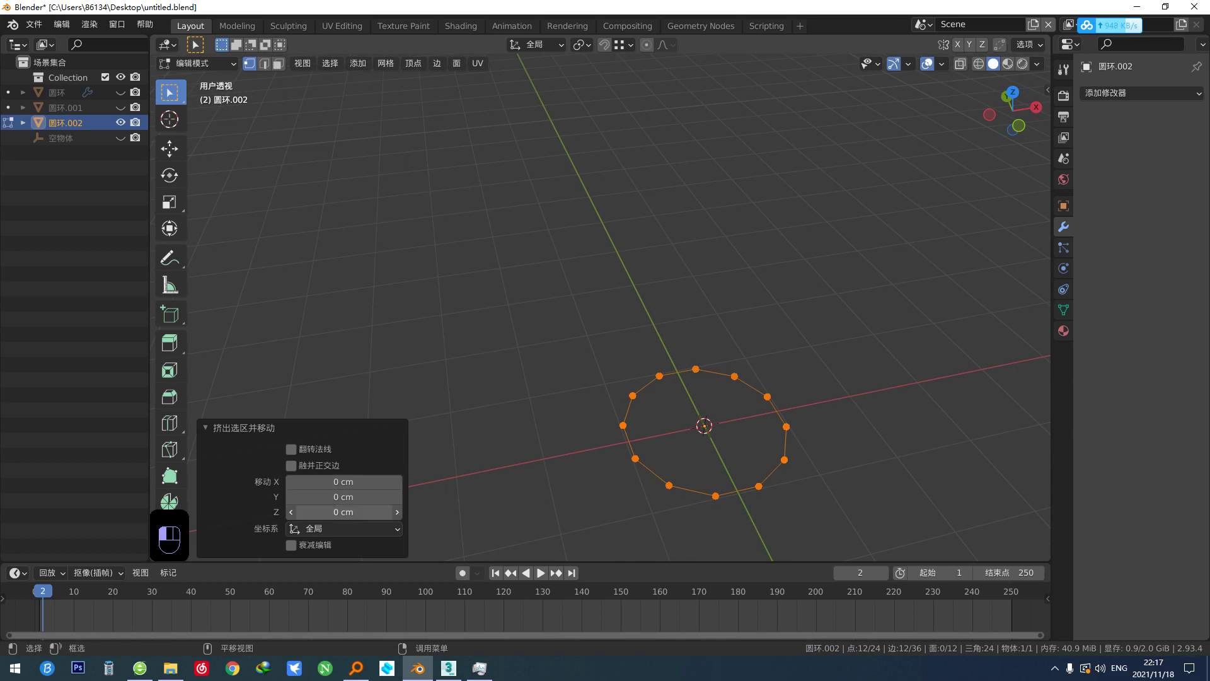
drag(356, 512, 437, 512)
middle_drag(649, 363, 725, 288)
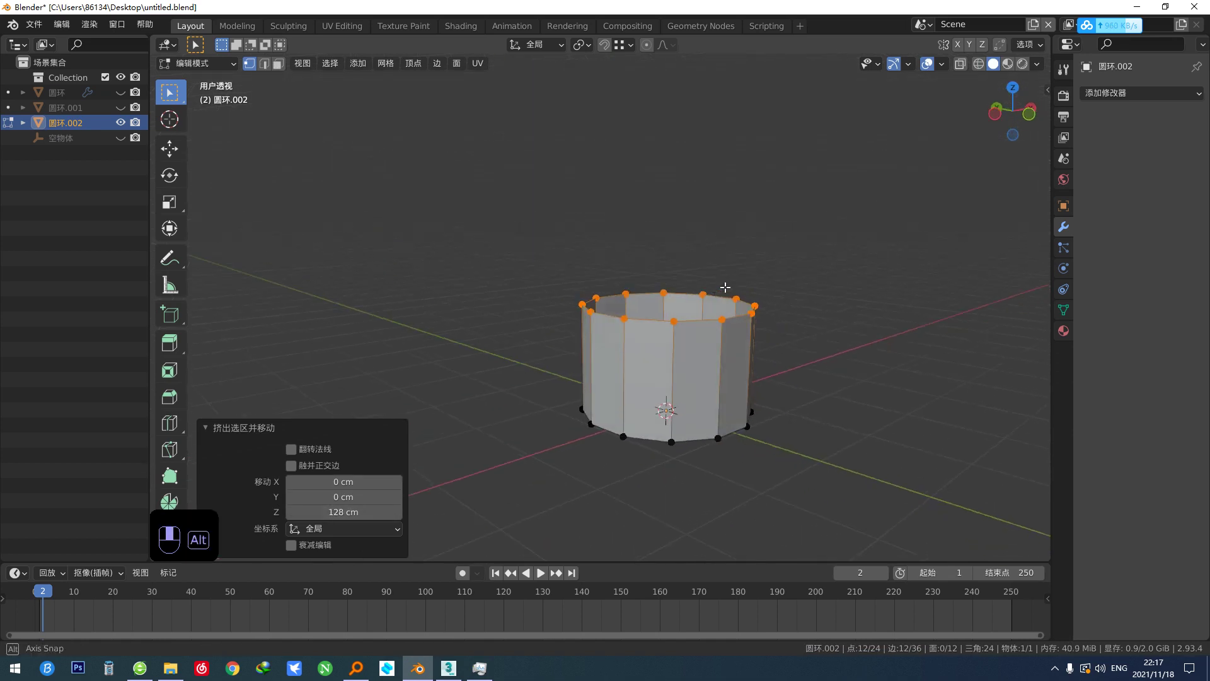
In left view, scale the bottom edge loop of the tube down to about 0.73.
key(grave)
click(511, 369)
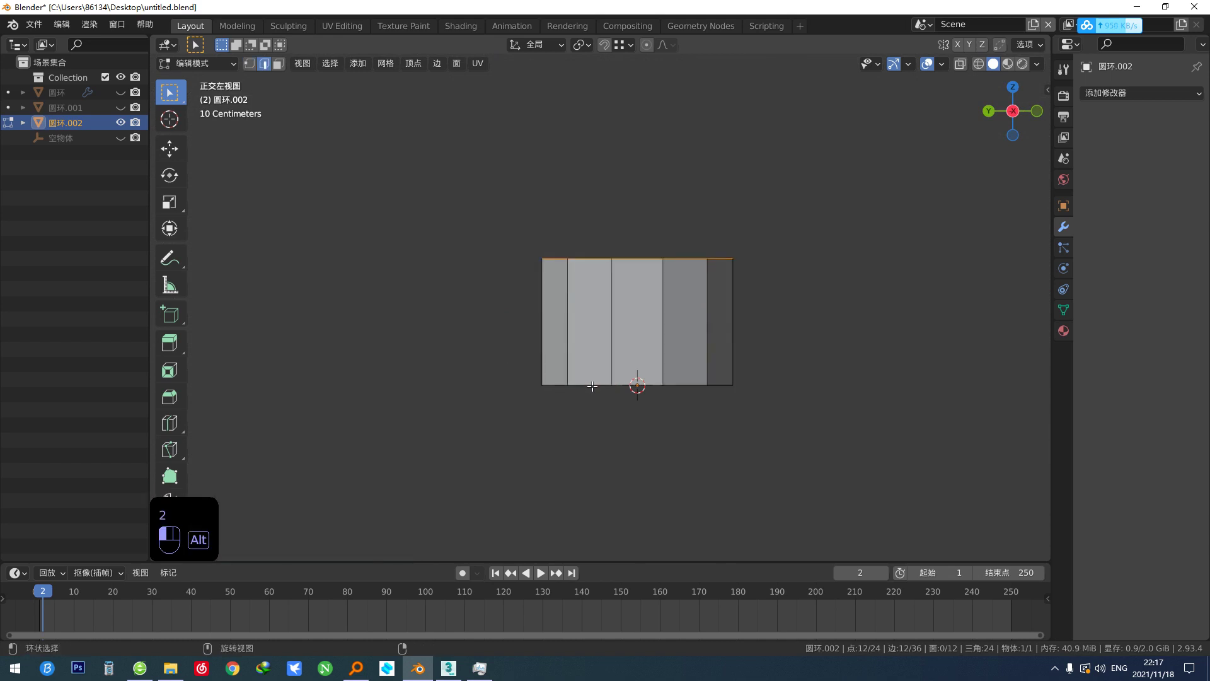
alt+click(593, 386)
key(2)
key(s)
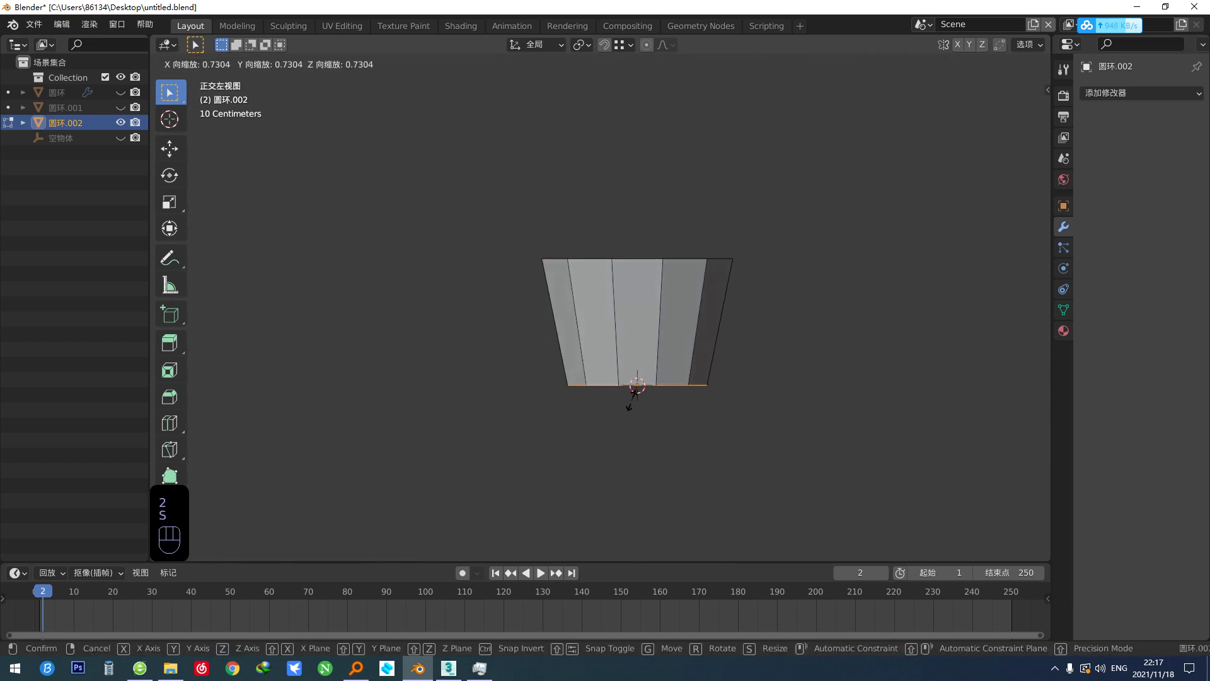
click(632, 395)
Lower the top edge loop along Z by about 17.9 cm.
alt+click(636, 259)
key(s)
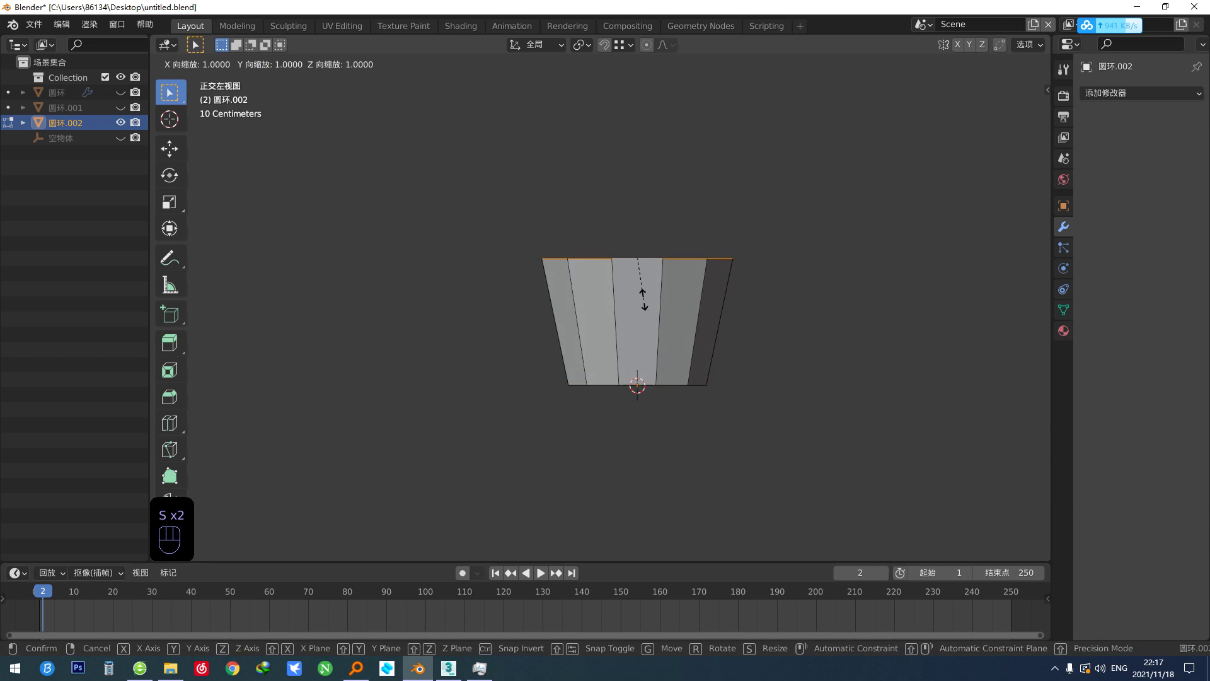
right_click(644, 299)
key(g)
middle_click(644, 314)
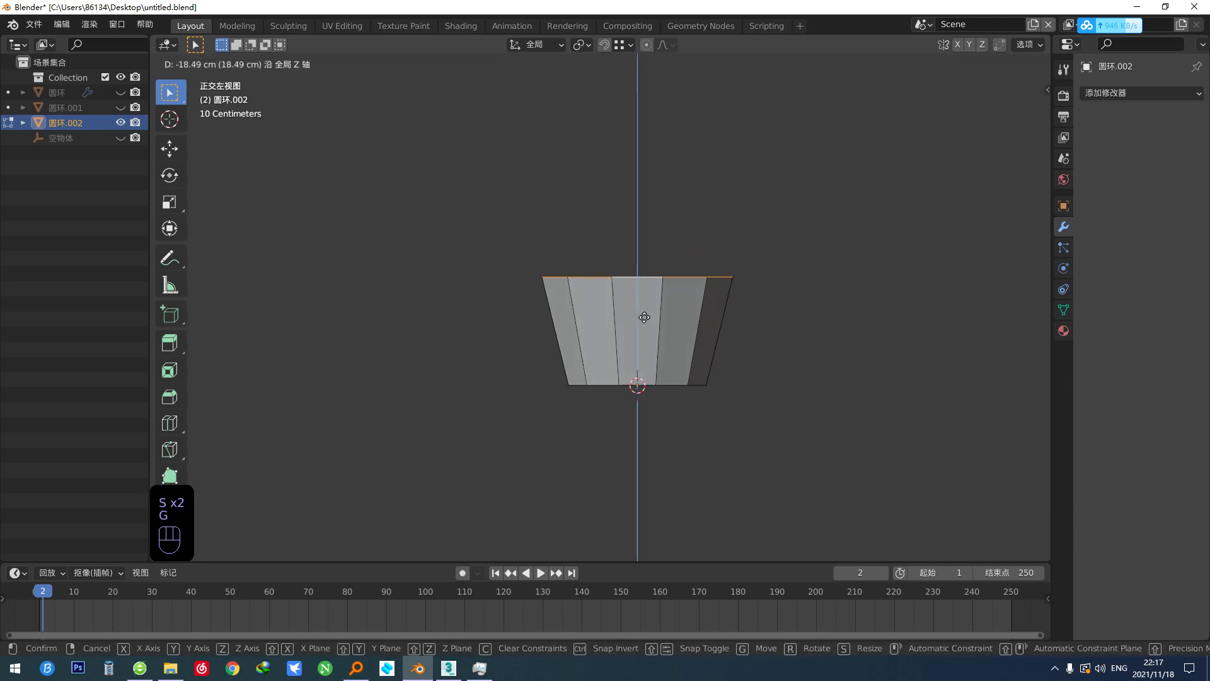
click(643, 319)
Select the middle front face in front view, then add a level 3 Subdivision modifier in object mode and apply it.
key(grave)
click(572, 271)
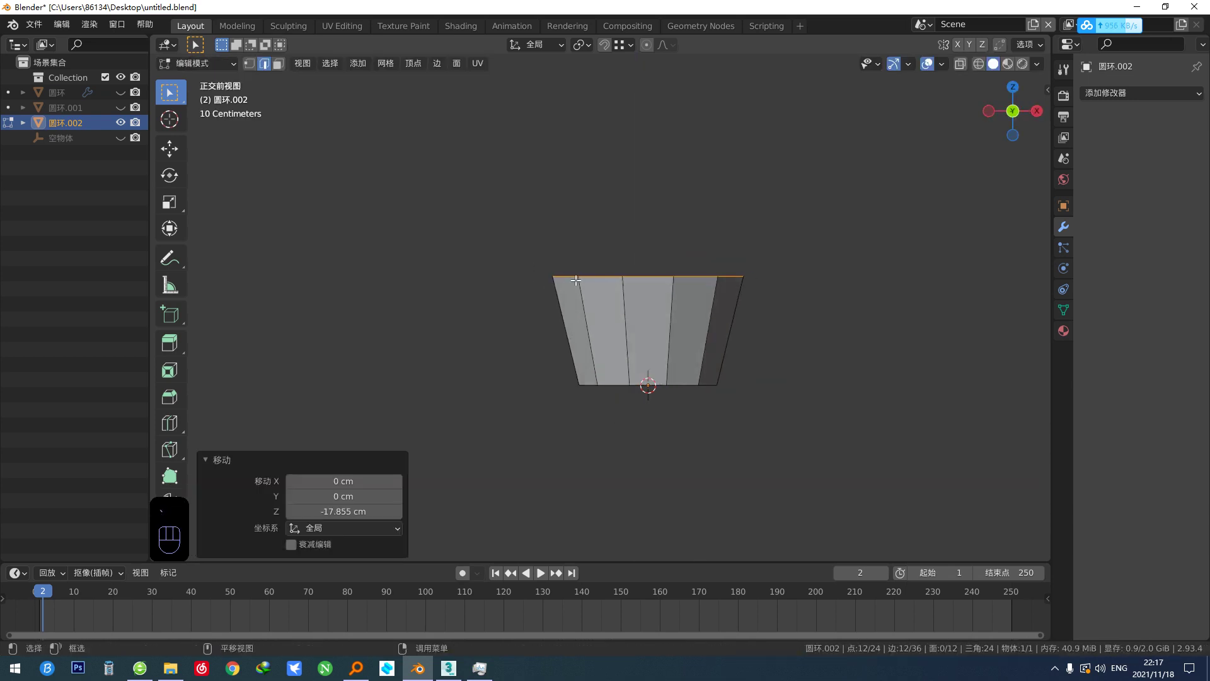
key(3)
click(633, 339)
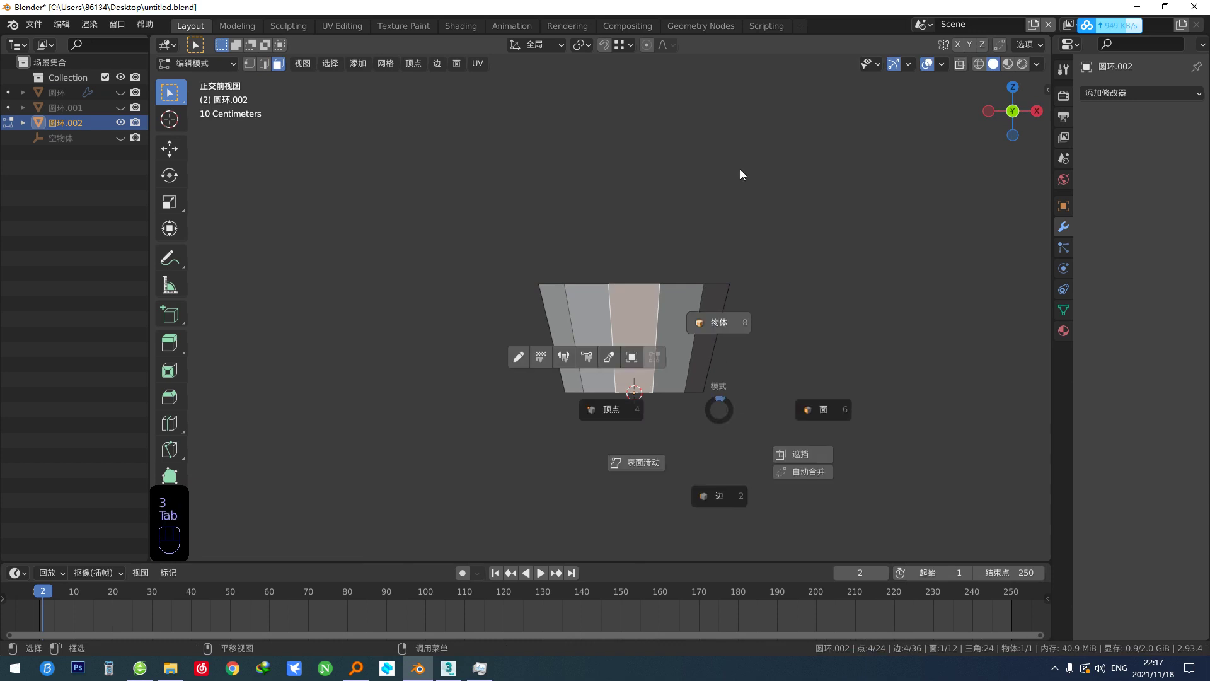
key(Tab)
key(ctrl+3)
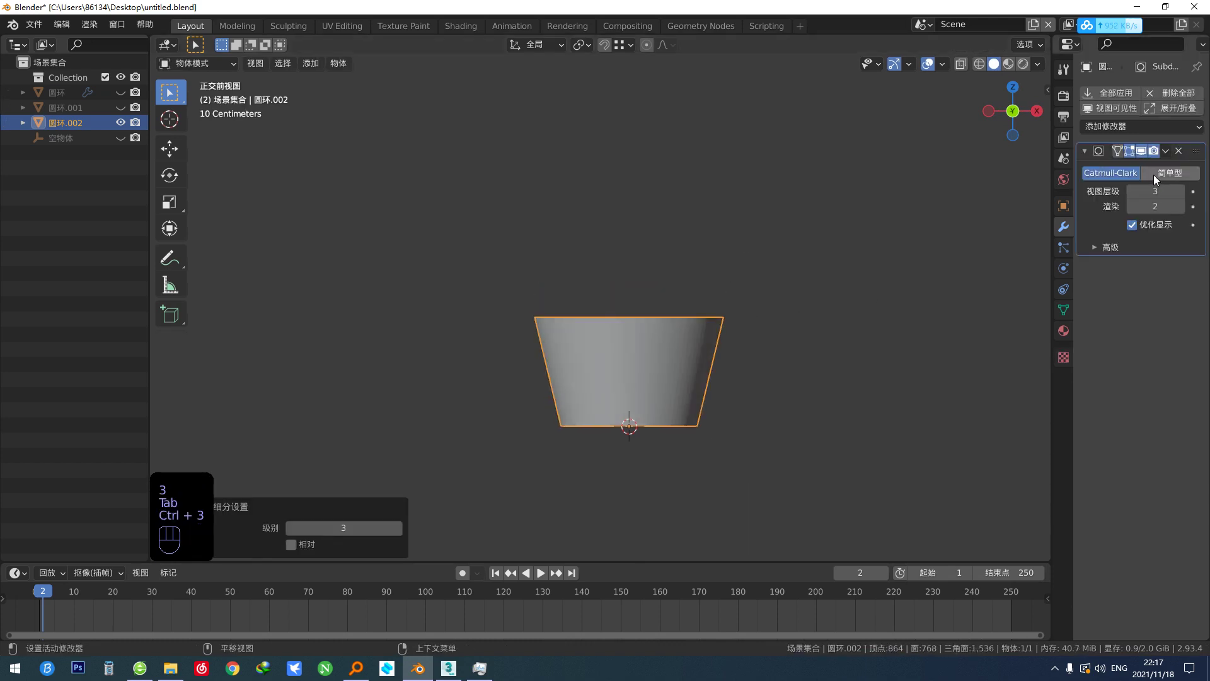
key(ctrl+a)
Invert the face selection in edit mode and delete all faces except the subdivided middle front panel.
key(Tab)
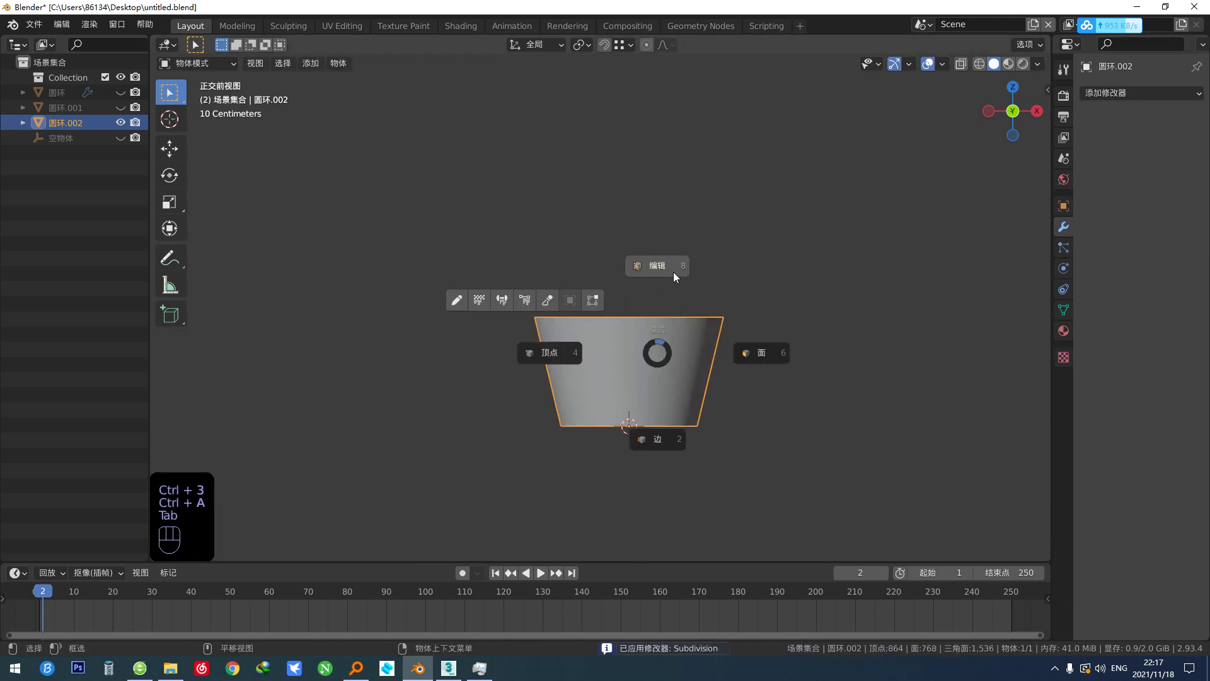
key(a)
key(x)
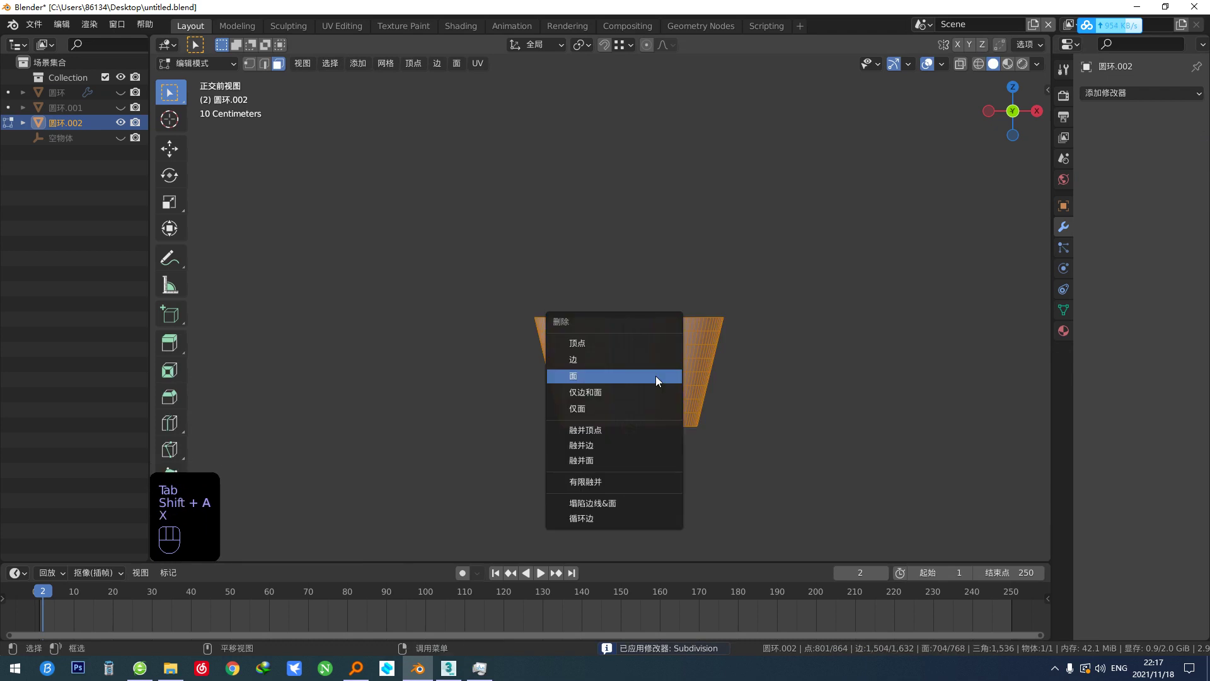
click(655, 376)
Extrude the four middle edges of the panel's upper rim about 8.2 cm upward along the wall's slope, working in left view.
scroll(614, 347, up, 3)
key(2)
scroll(609, 347, up, 2)
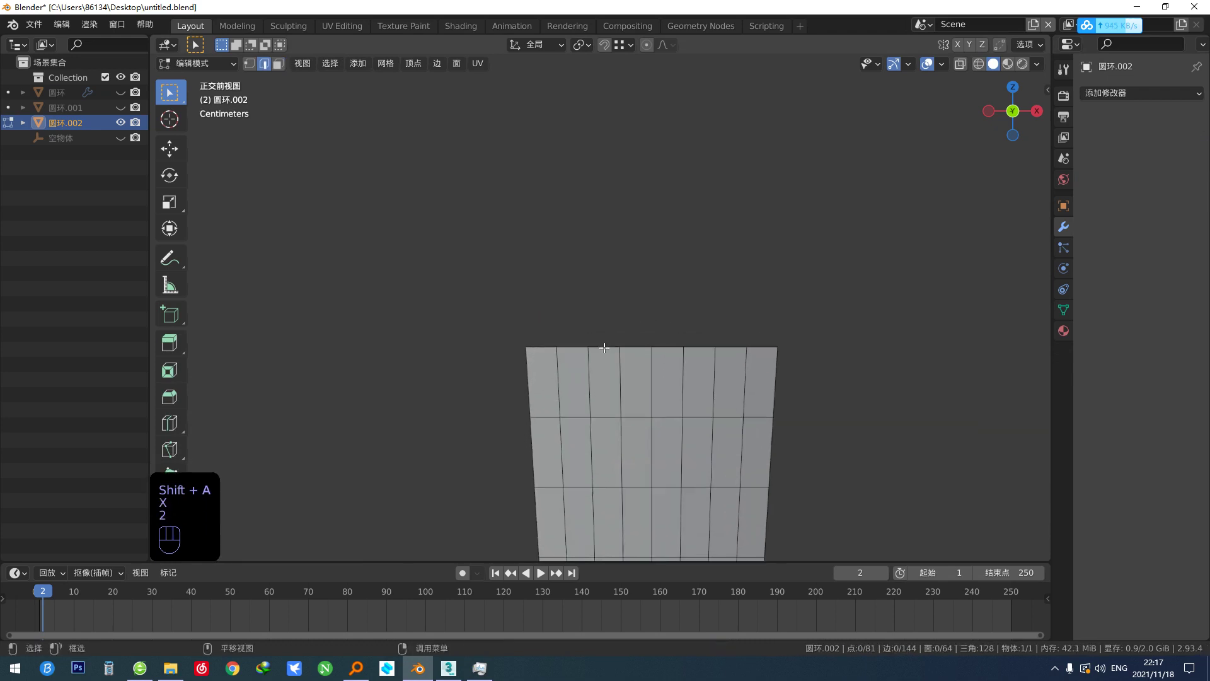
ctrl+click(707, 349)
scroll(706, 359, down, 2)
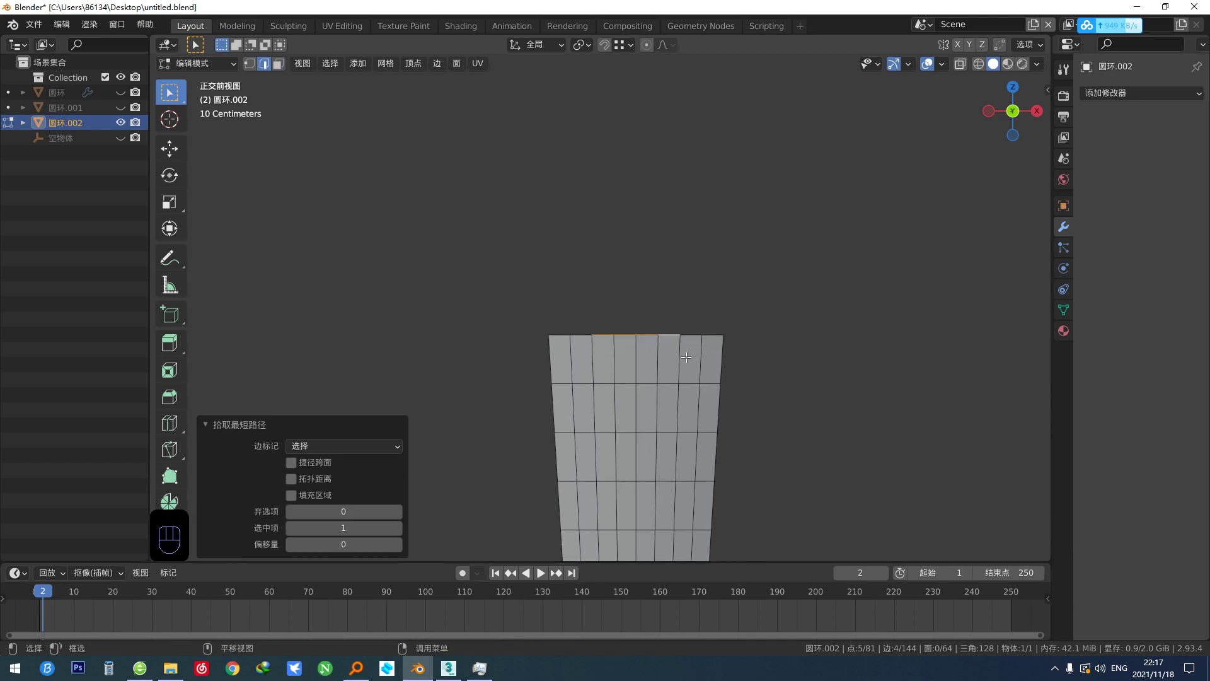
key(grave)
click(587, 346)
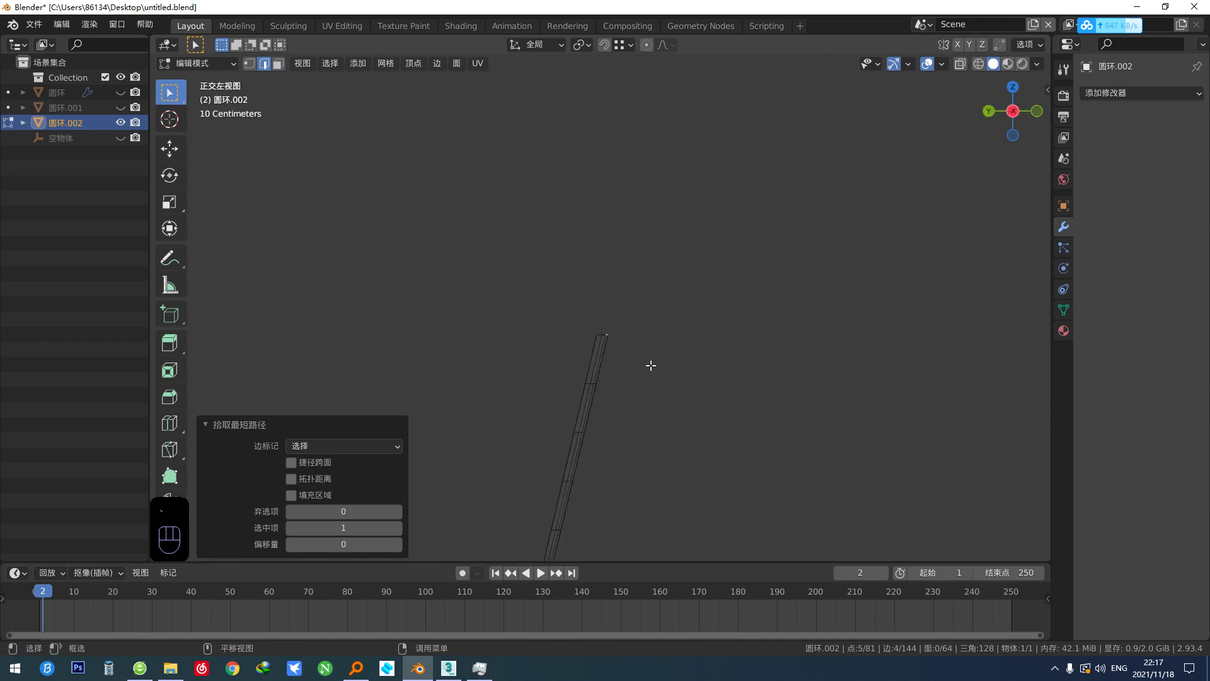
key(alt+q)
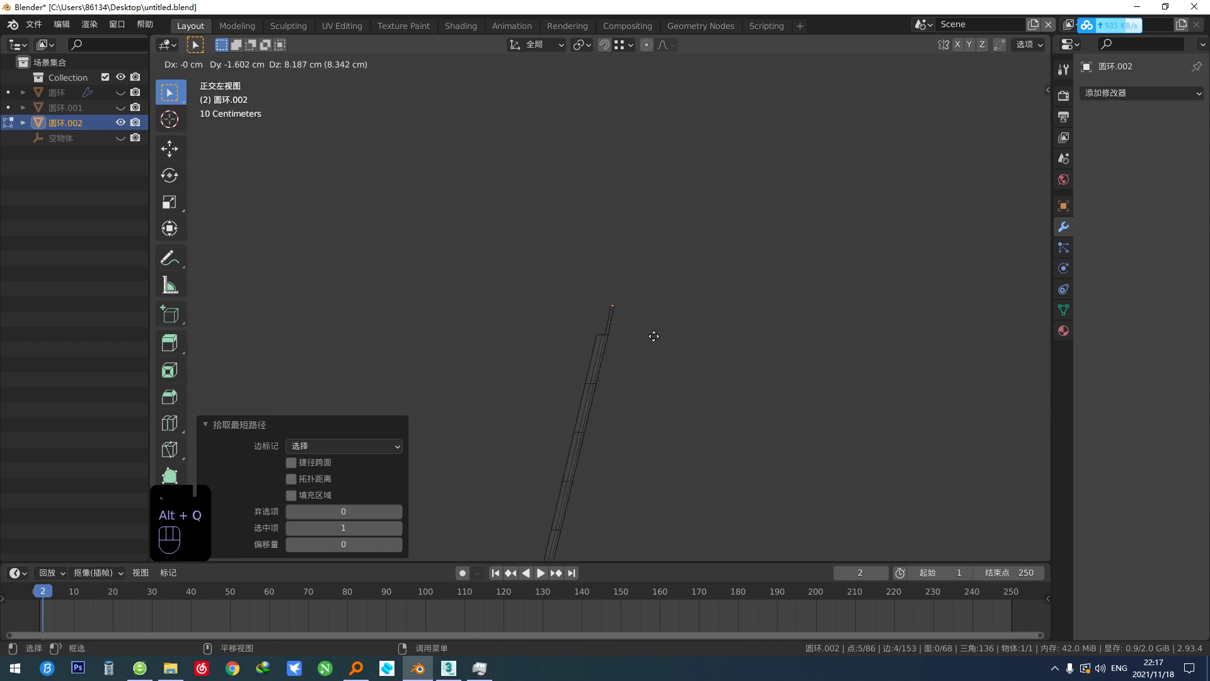
click(654, 336)
Extrude the tip edges five more times, shaping a profile that bends inward, rises and curls outward.
key(alt+q)
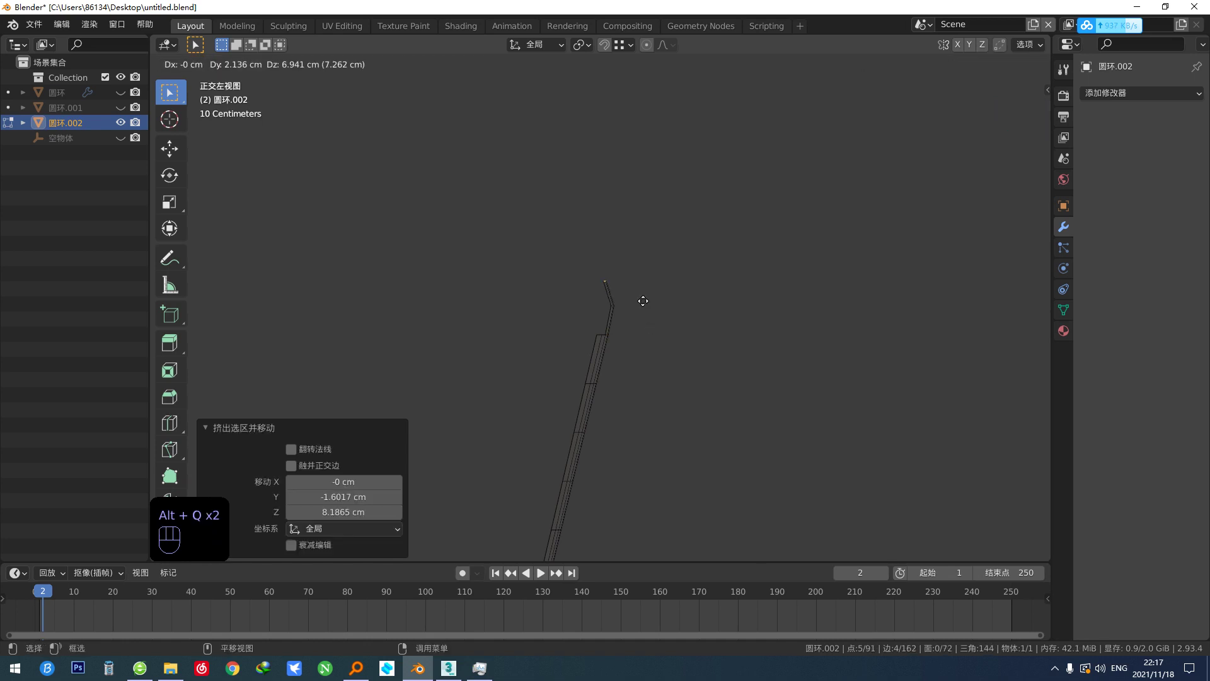
click(642, 295)
key(alt+q)
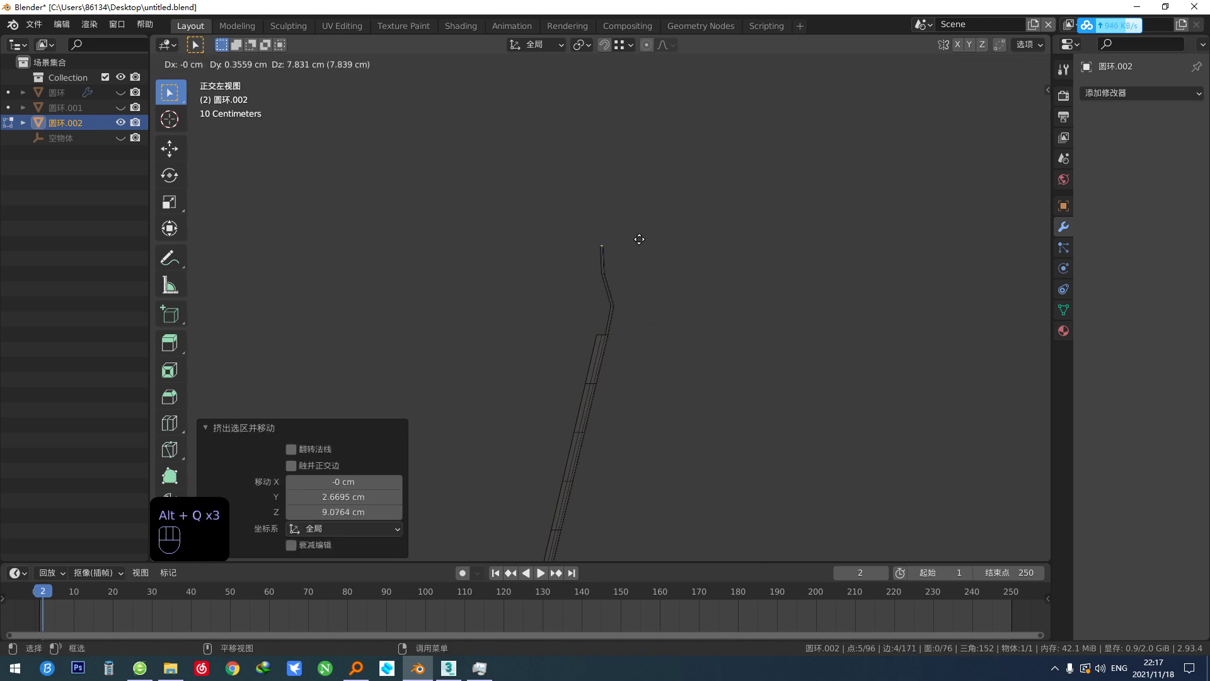
click(637, 230)
key(alt+q)
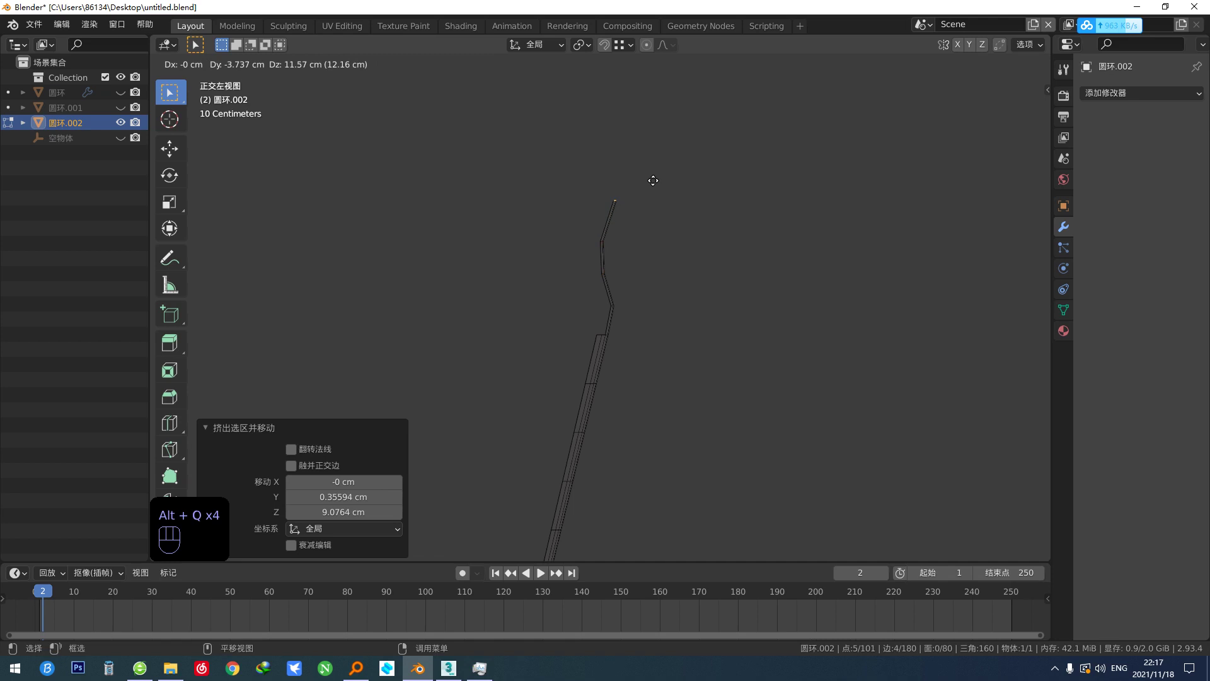
click(651, 179)
key(alt+q)
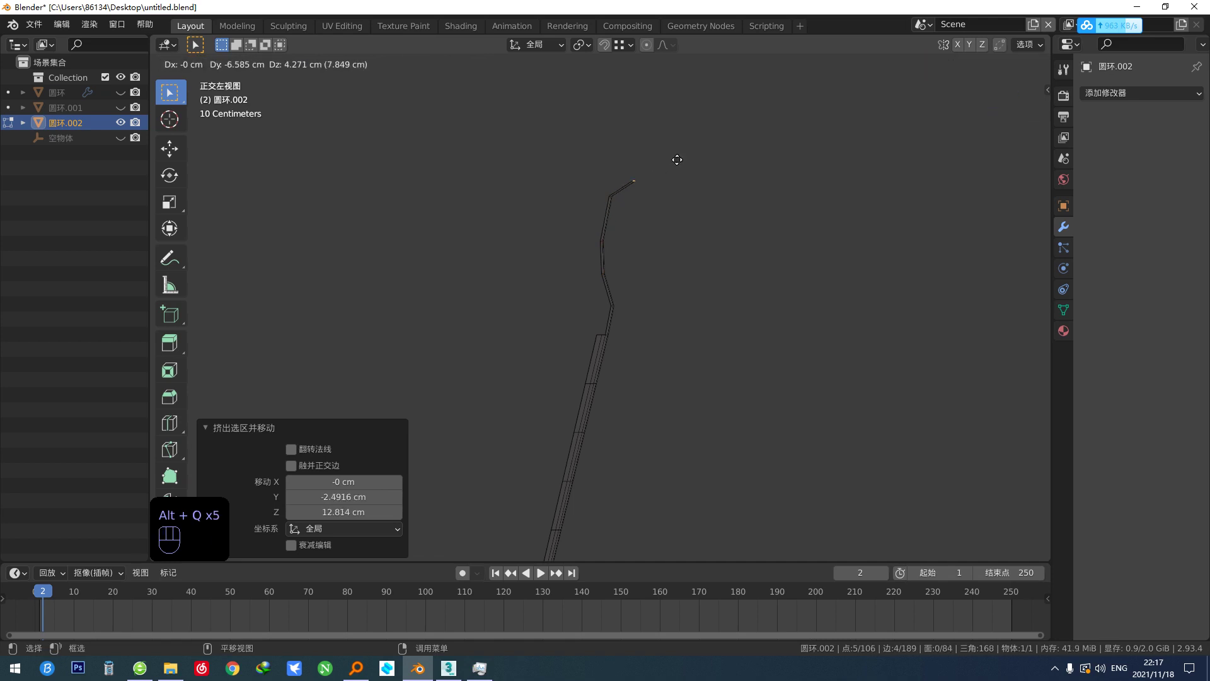
click(681, 158)
key(alt+q)
click(710, 152)
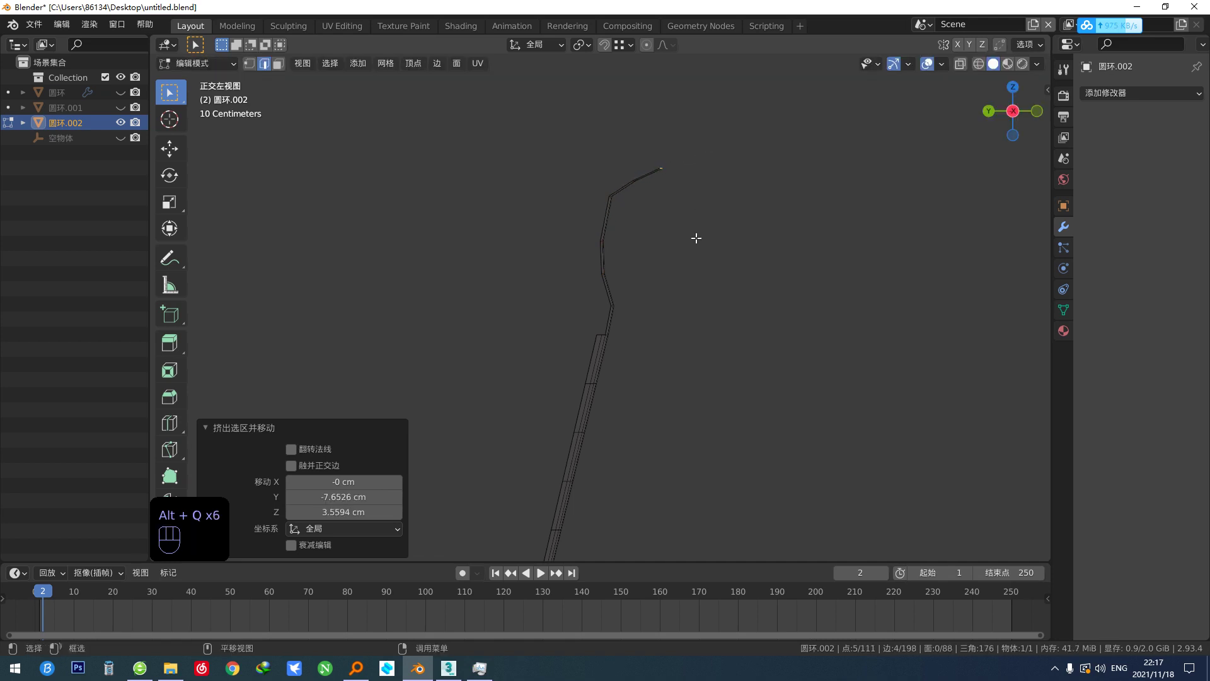
With X-ray on, move the vertex row at the sharp upper bend by about -1 cm in Y and -2.2 cm in Z.
key(1)
scroll(677, 233, up, 2)
middle_drag(656, 221, 647, 355)
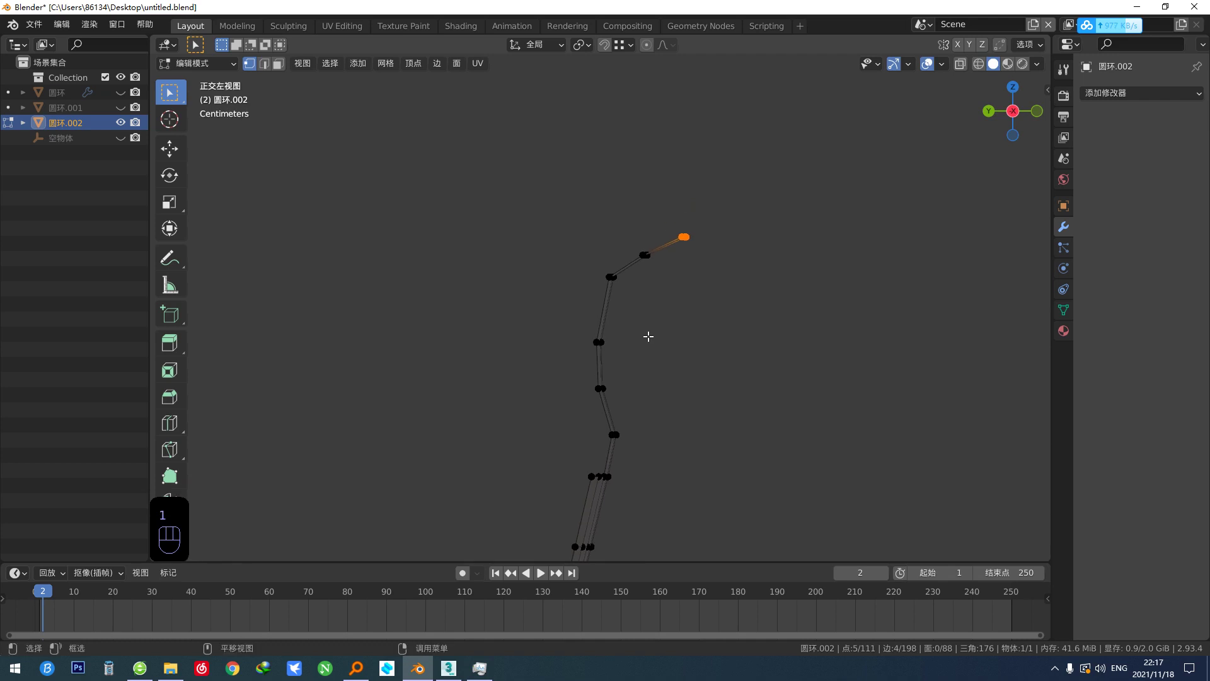
key(alt+x)
drag(554, 252, 636, 310)
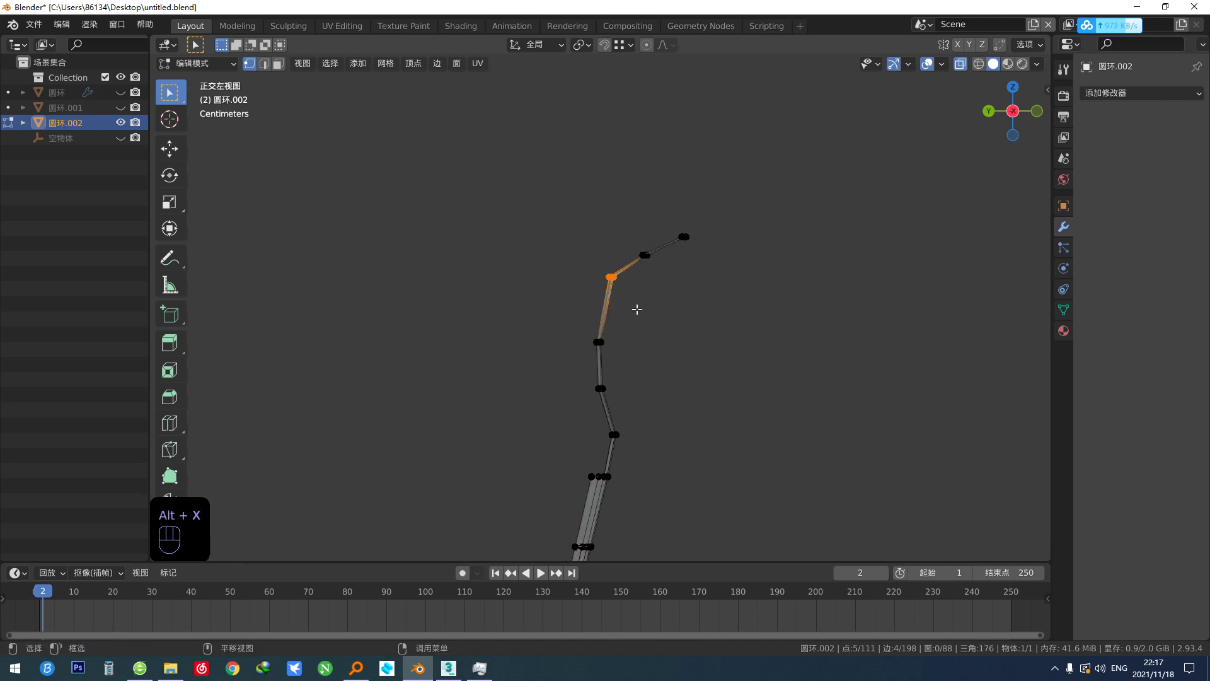
key(g)
click(629, 321)
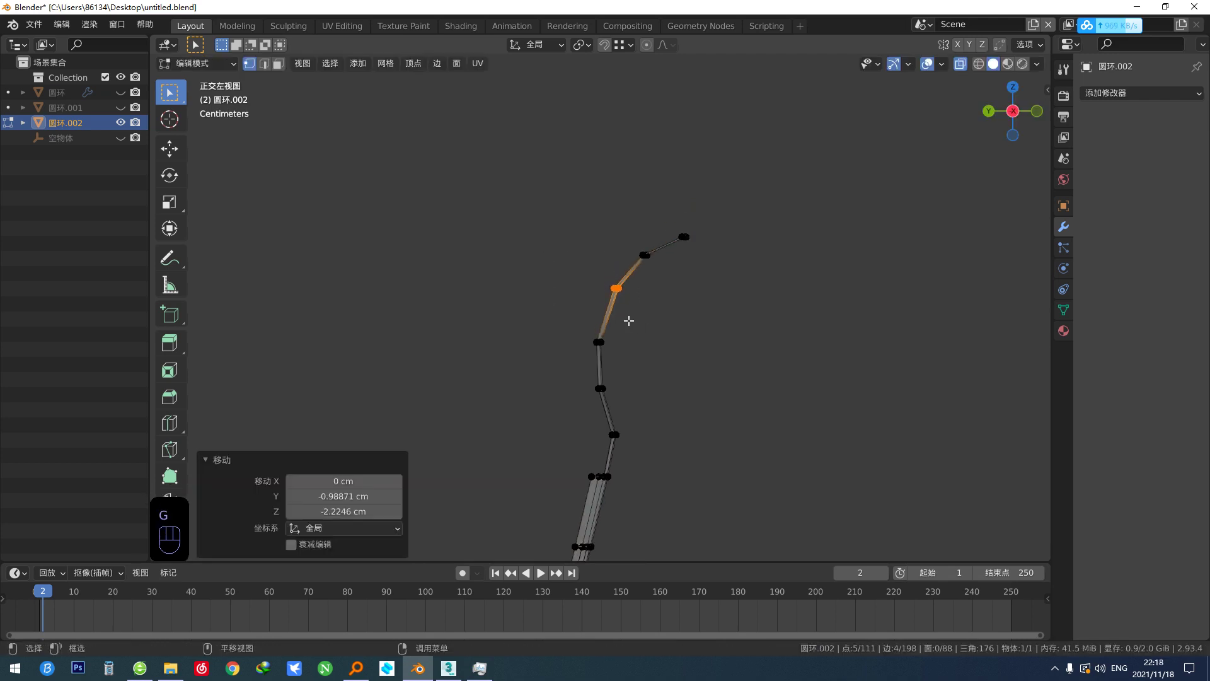
Nudge the next two vertex rows below, moving the lower one about -1.1 cm in Y and -0.6 cm in Z, to smooth the curve.
click(632, 368)
key(g)
click(635, 370)
click(629, 415)
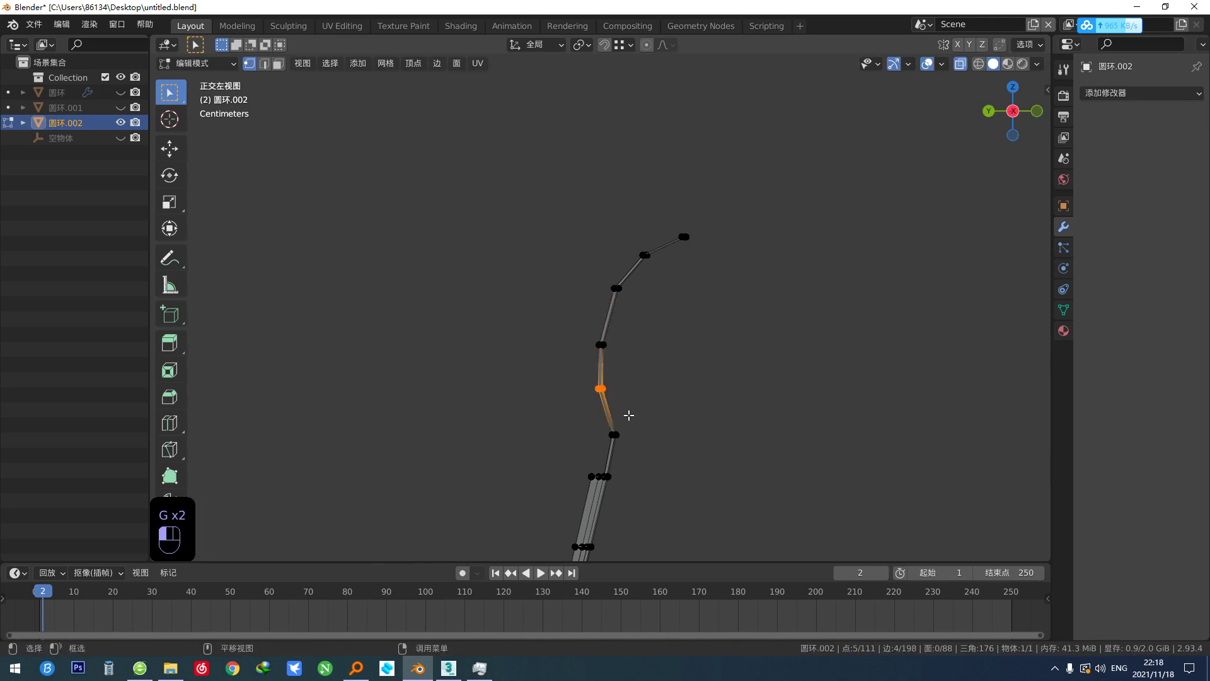
key(g)
click(637, 419)
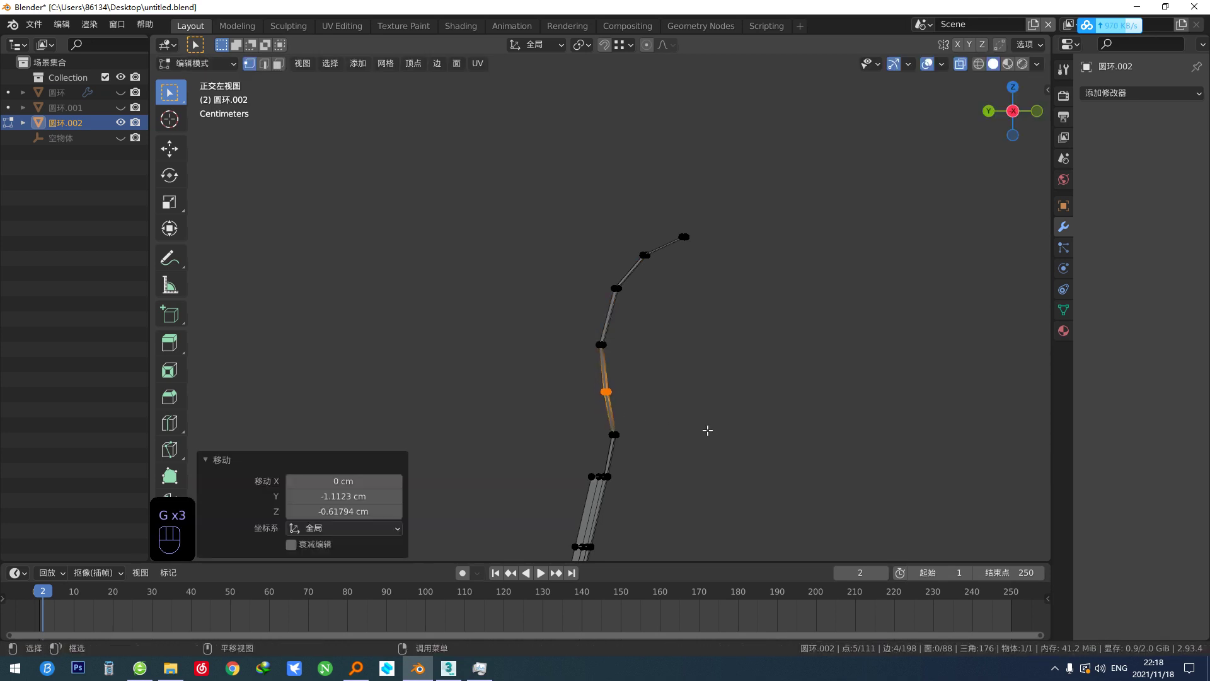
In front view with X-ray off, narrow the strip's lowest edge row above the panel by scaling it to 0.831.
key(grave)
key(alt+x)
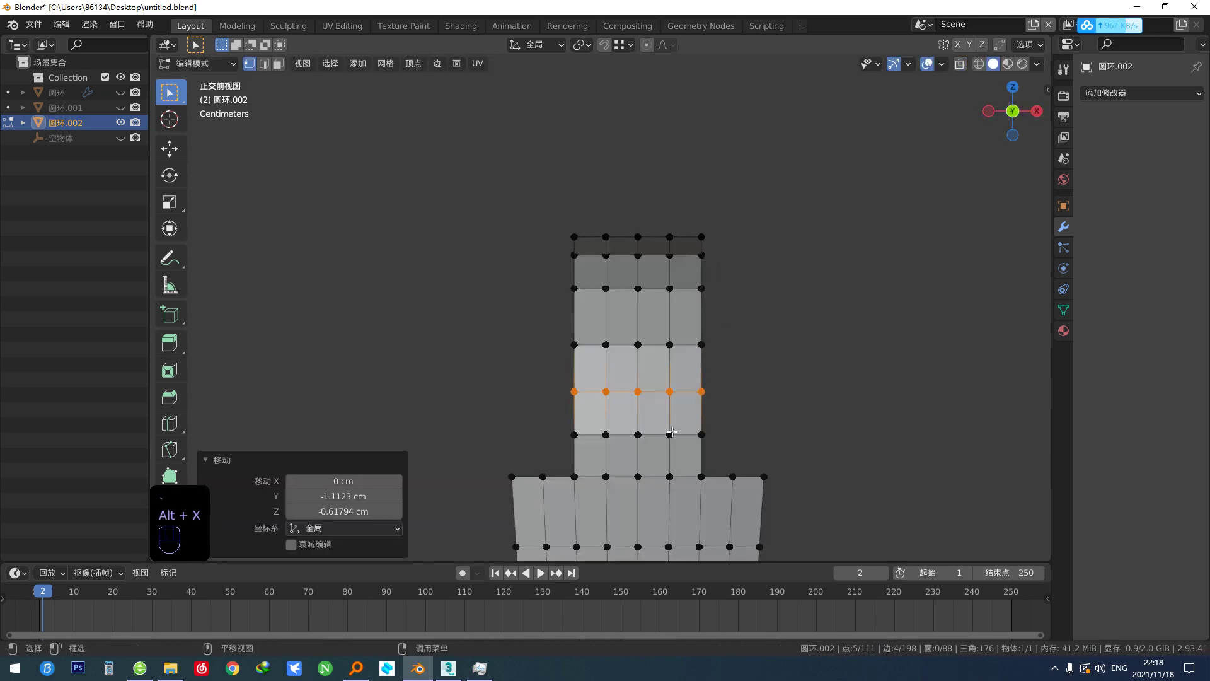
scroll(695, 438, up, 2)
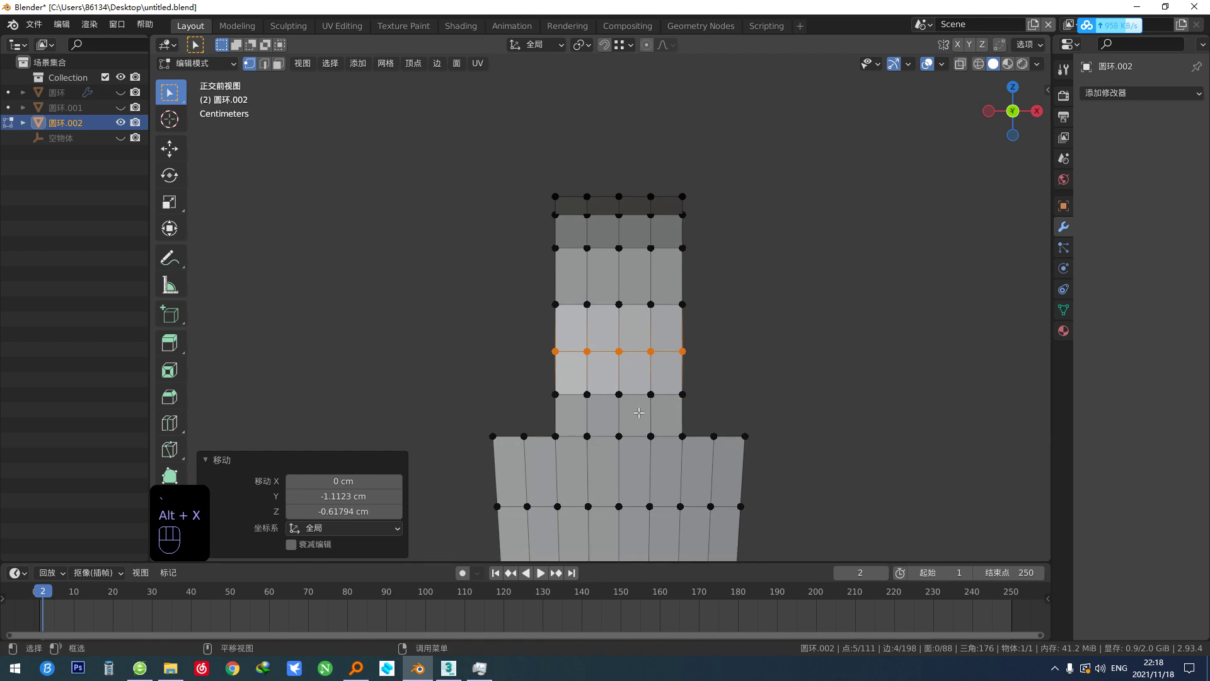
alt+click(608, 433)
key(2)
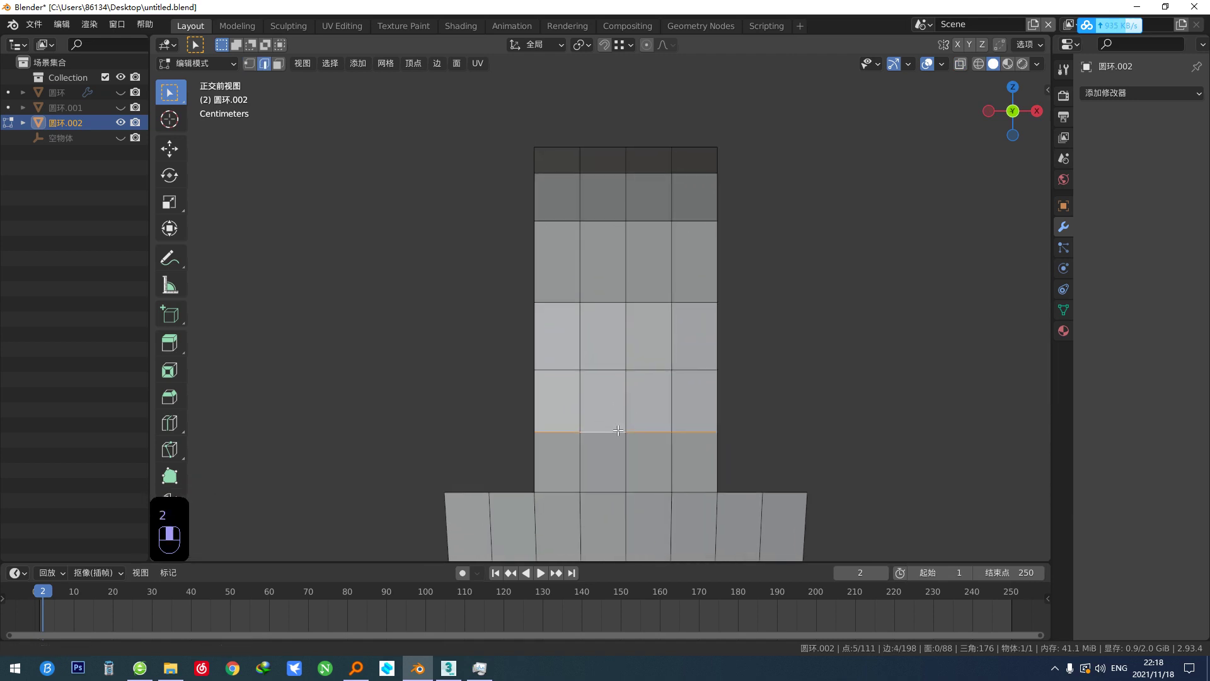
shift+middle_drag(618, 430, 621, 422)
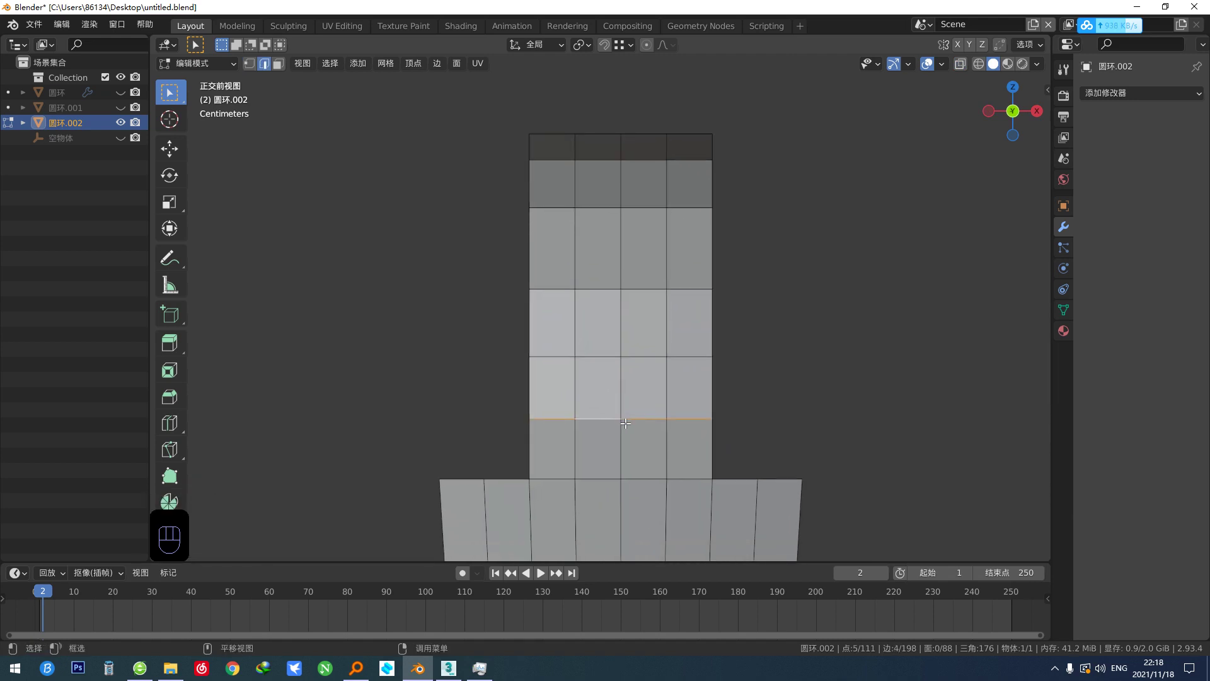
key(s)
click(622, 423)
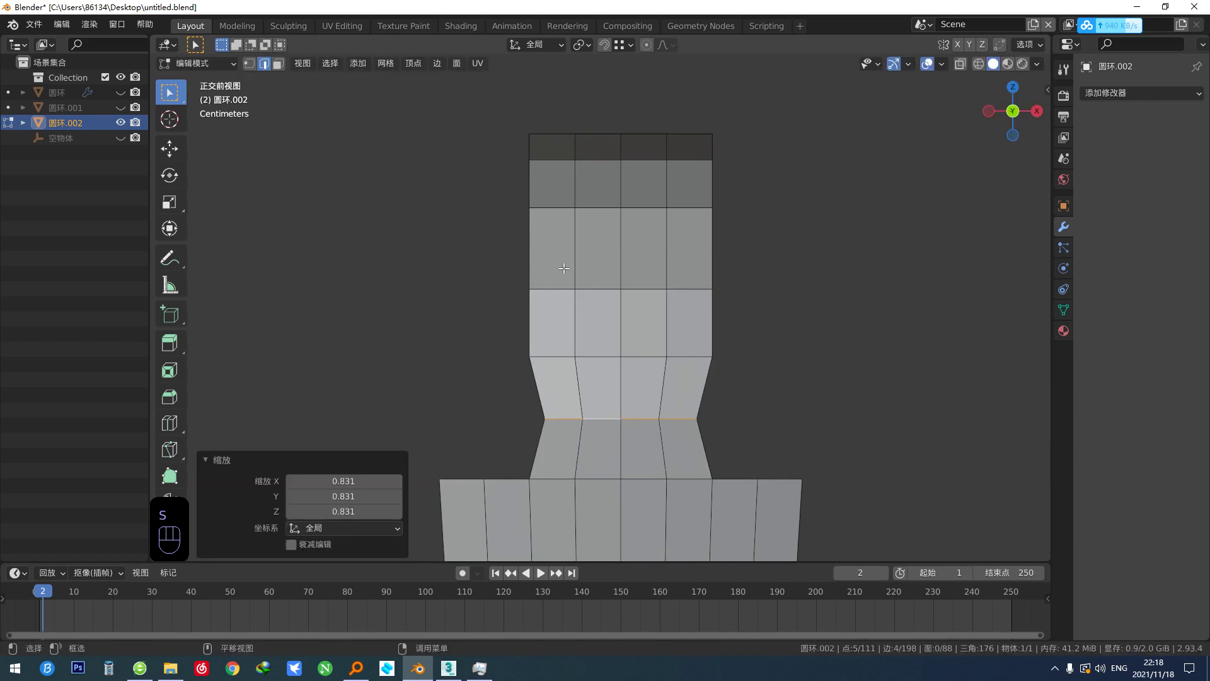
Widen the strip by scaling up the edge row at its upper bend and the row directly below it.
alt+click(555, 208)
key(s)
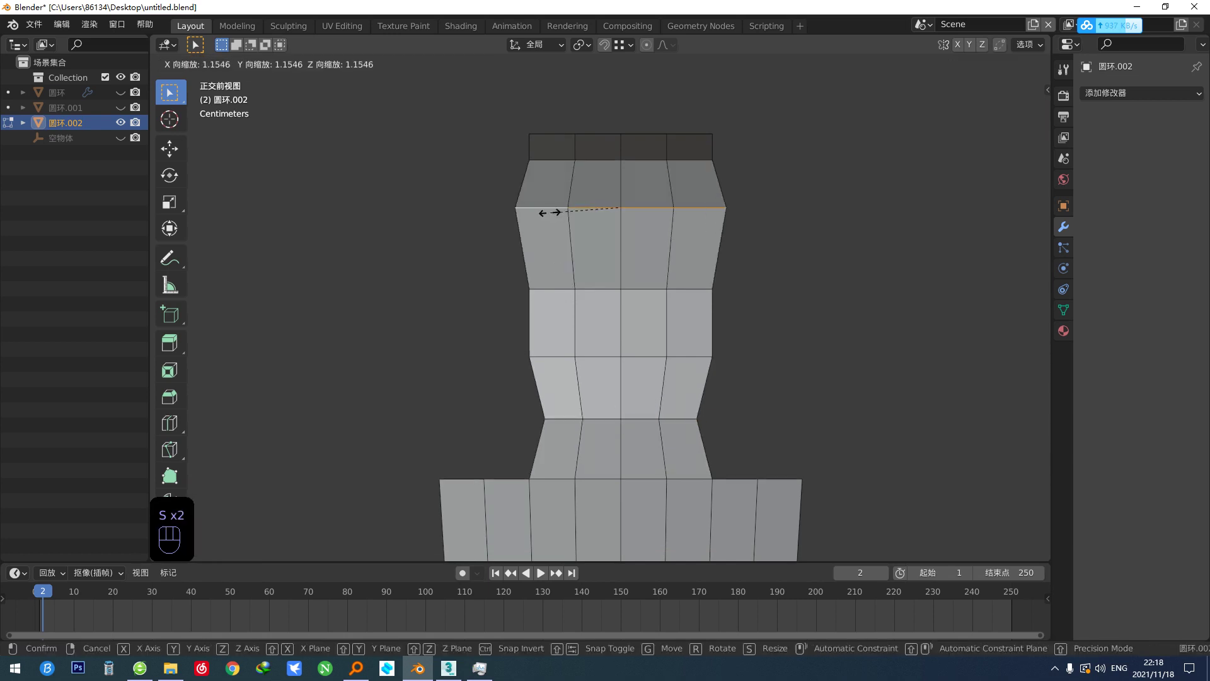
click(542, 211)
alt+click(557, 290)
key(s)
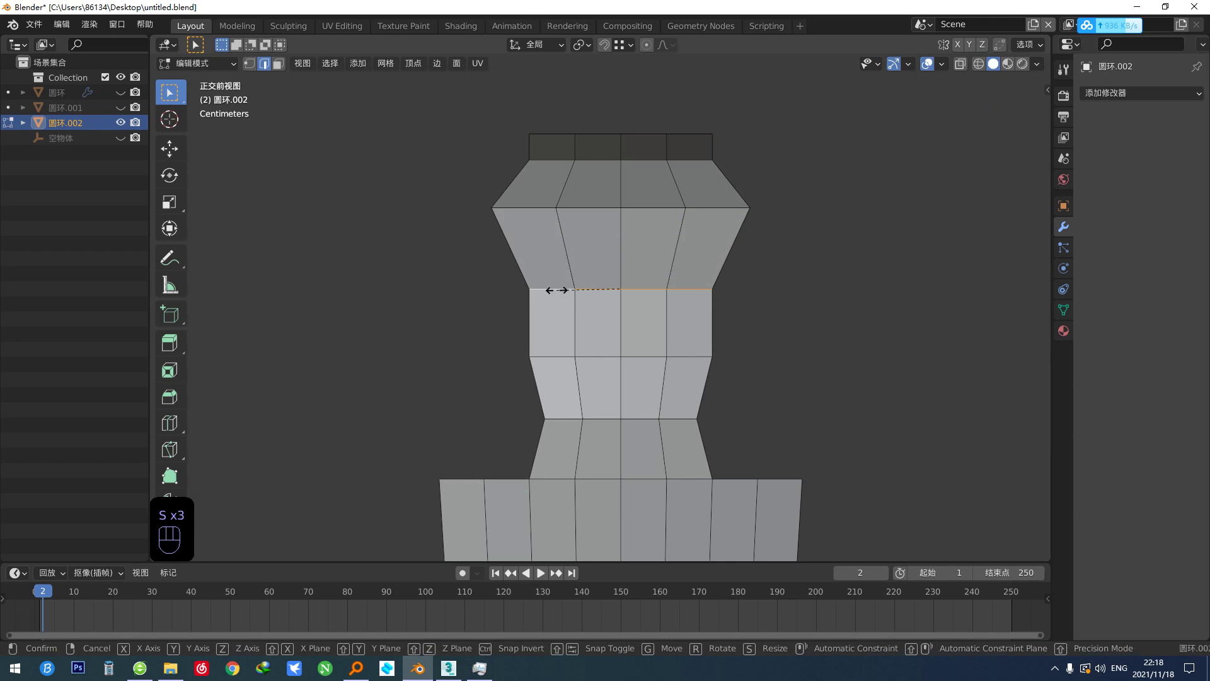
click(539, 289)
middle_drag(548, 236, 558, 290)
Delete the two outer faces of the strip's top row, keeping the two central faces.
key(3)
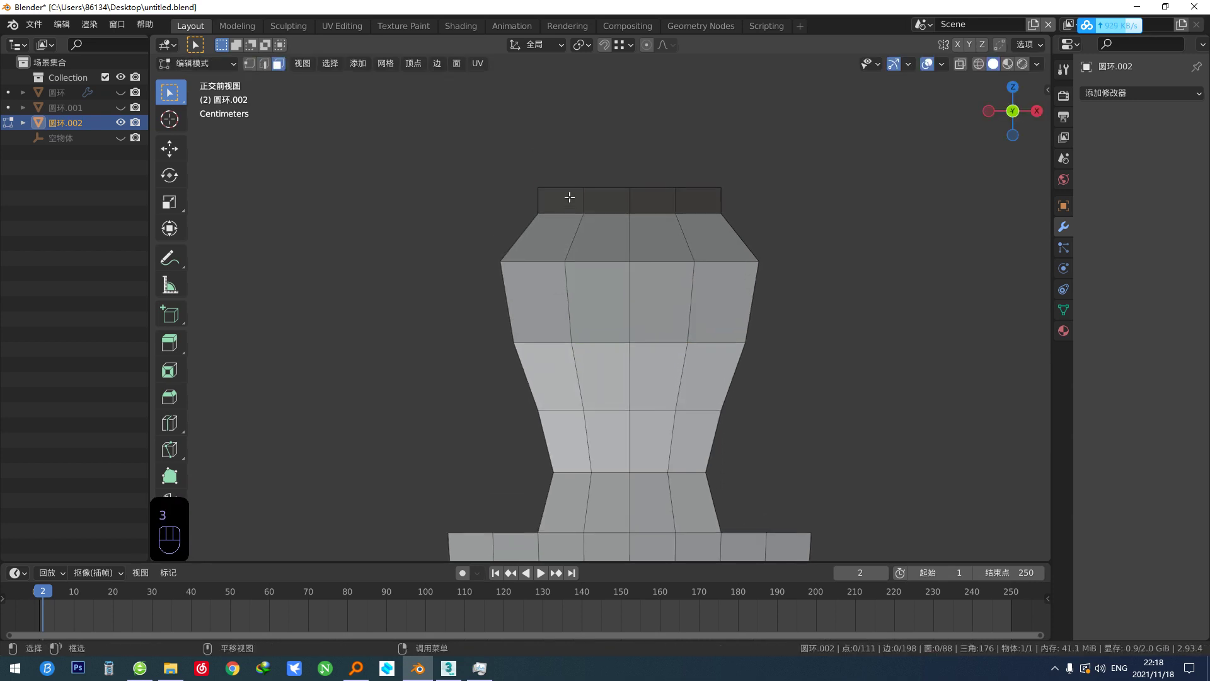
click(569, 197)
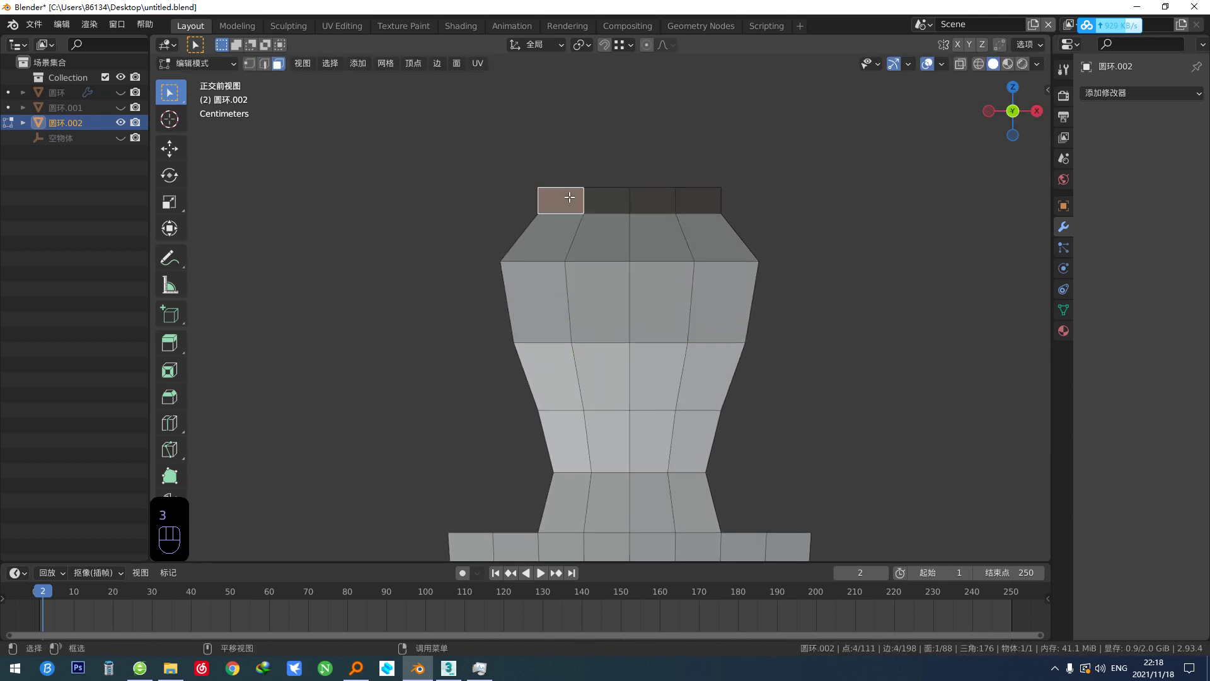
key(x)
click(673, 205)
click(713, 198)
key(x)
click(712, 197)
In left view, move the tip's middle vertex outward by about -2.3 cm in Y and 0.9 cm in Z.
scroll(662, 241, down, 2)
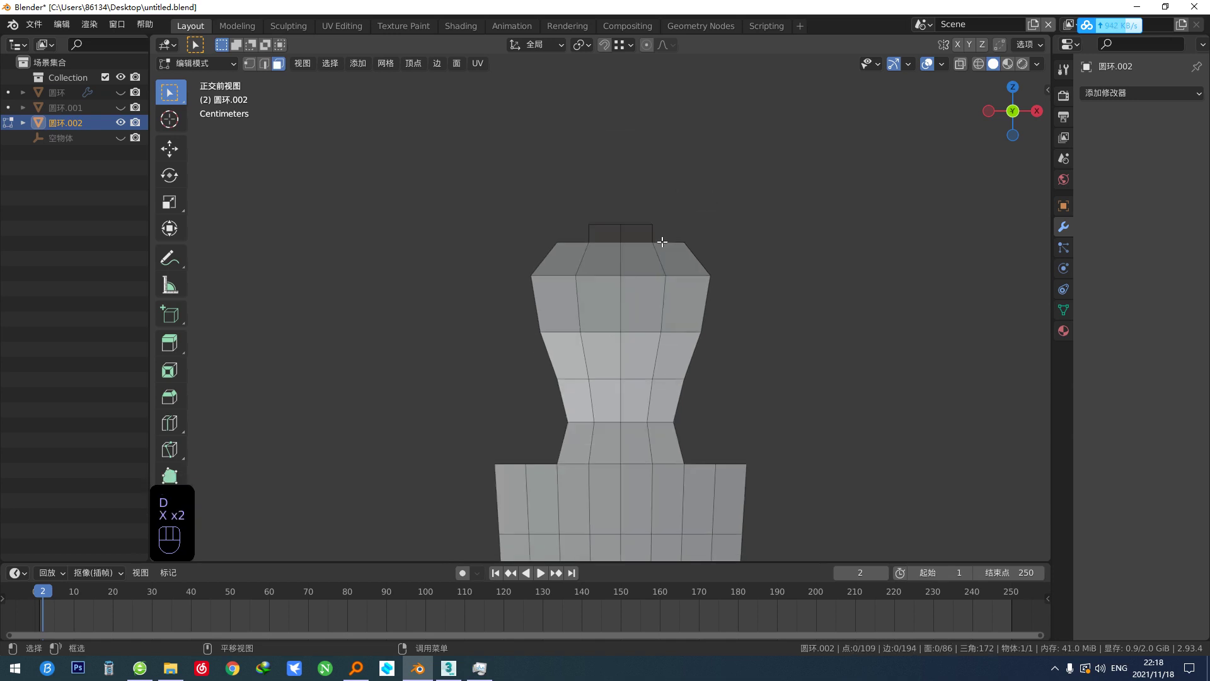
middle_drag(662, 242, 648, 185)
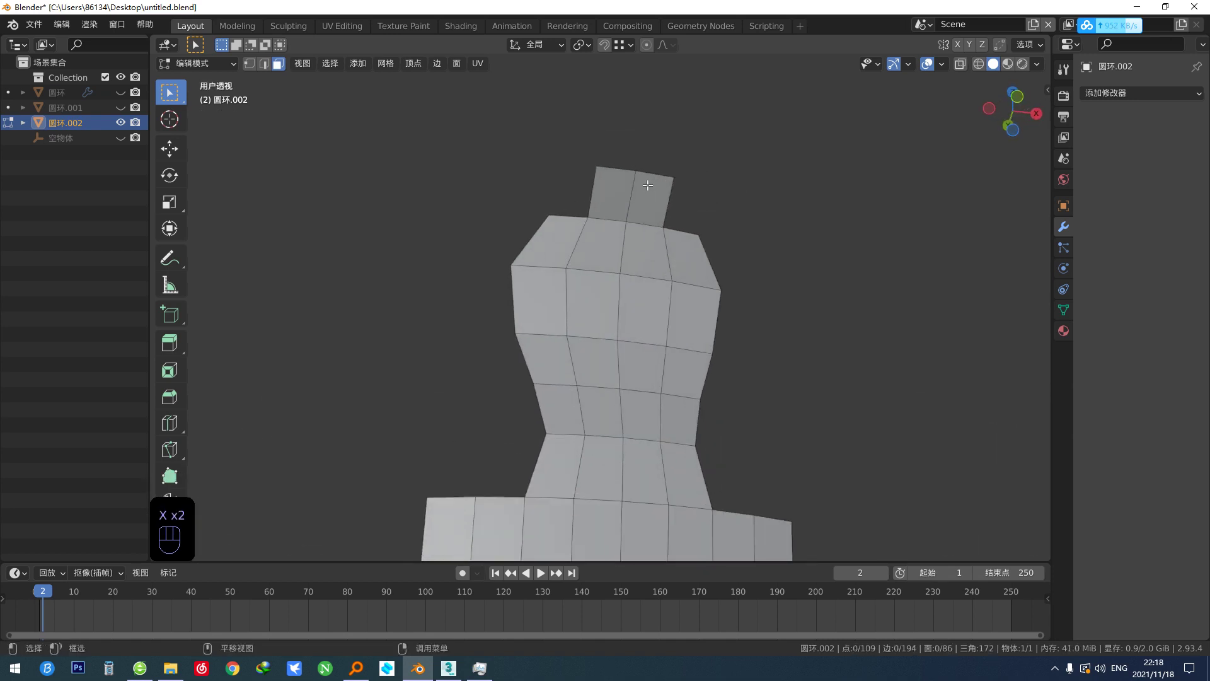
scroll(648, 185, down, 2)
scroll(649, 189, up, 4)
key(1)
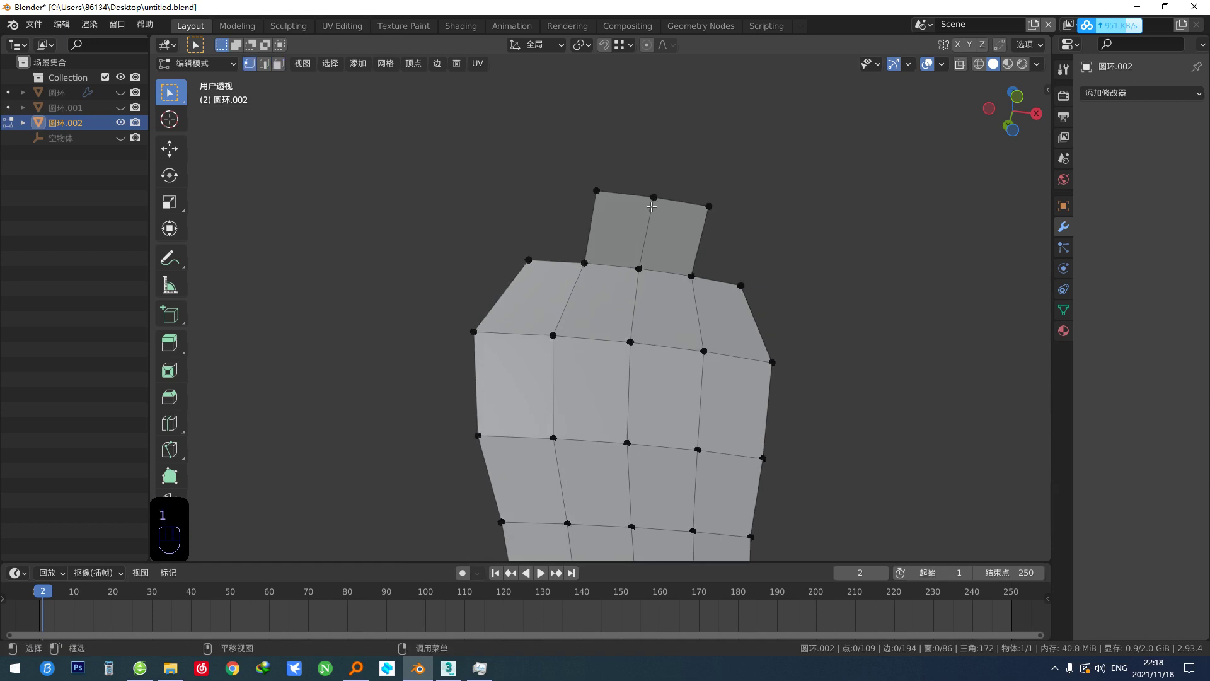
key(grave)
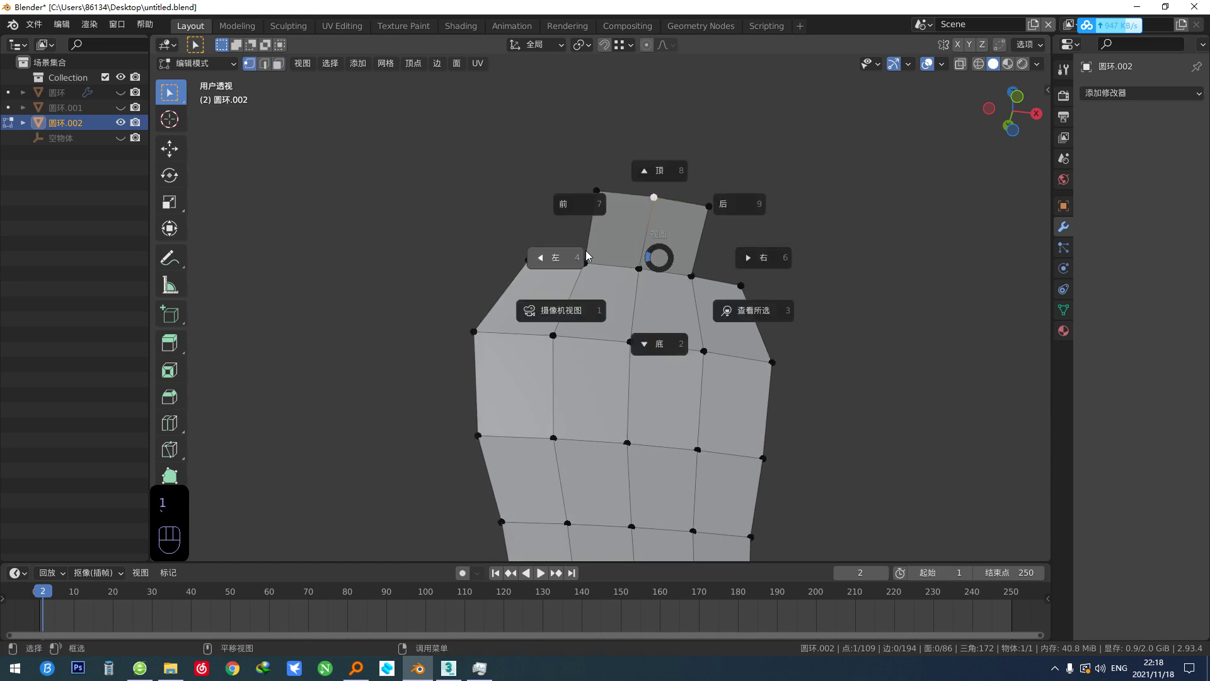
click(570, 258)
key(g)
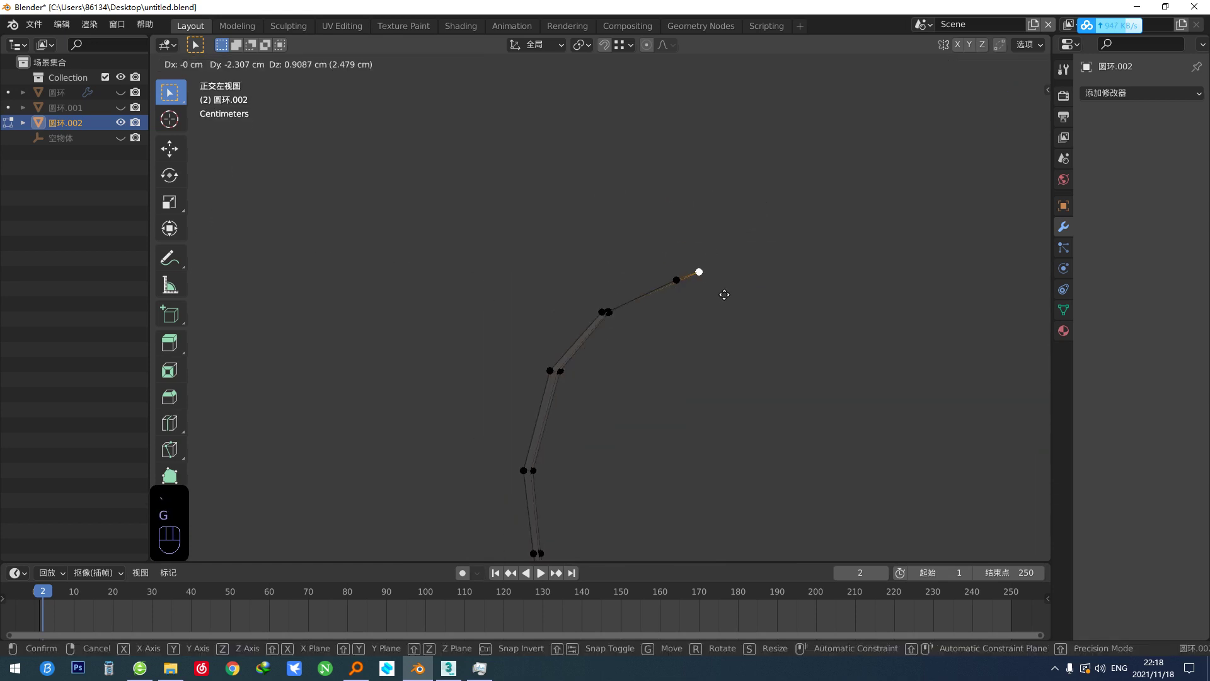
click(727, 294)
Turn on X-ray and move all three tip vertices about -2.87 cm in Y and 1.33 cm in Z.
mouse_move(660, 248)
mouse_down()
mouse_move(746, 312)
mouse_move(663, 245)
mouse_up()
key(g)
right_click(759, 309)
key(alt+x)
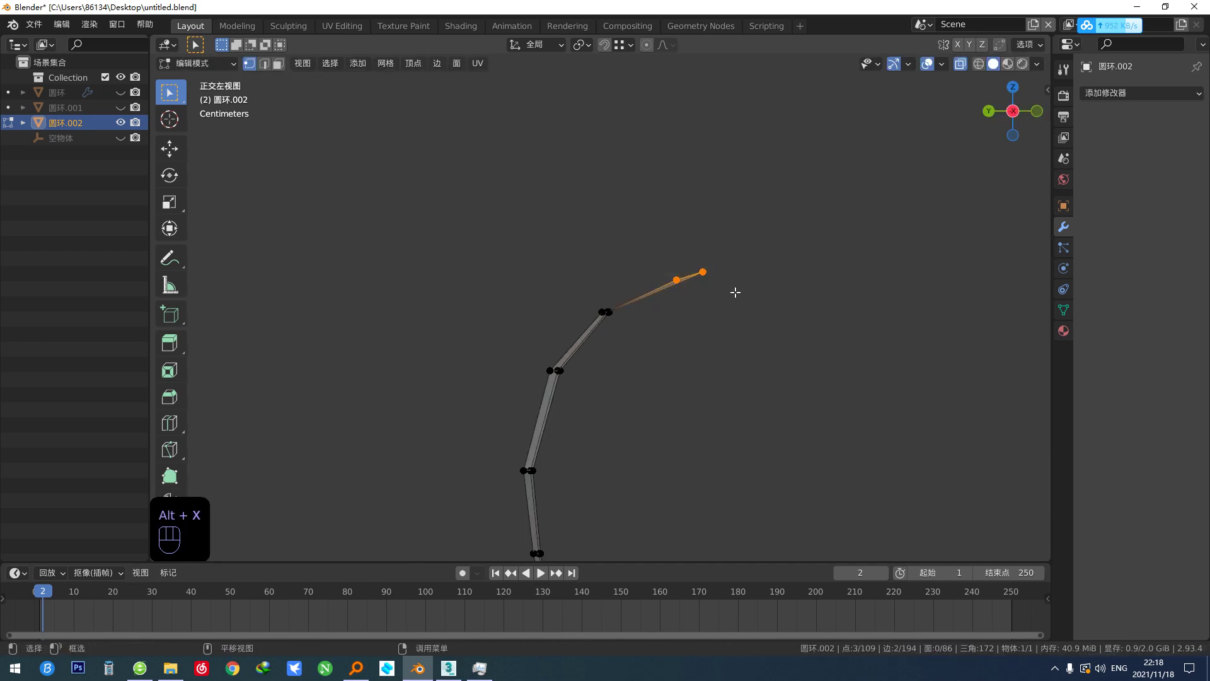
key(g)
click(758, 281)
Add one centred loop cut across the two tip faces, with a slide factor of 0.
middle_drag(758, 281, 549, 302)
key(shift+v)
click(578, 315)
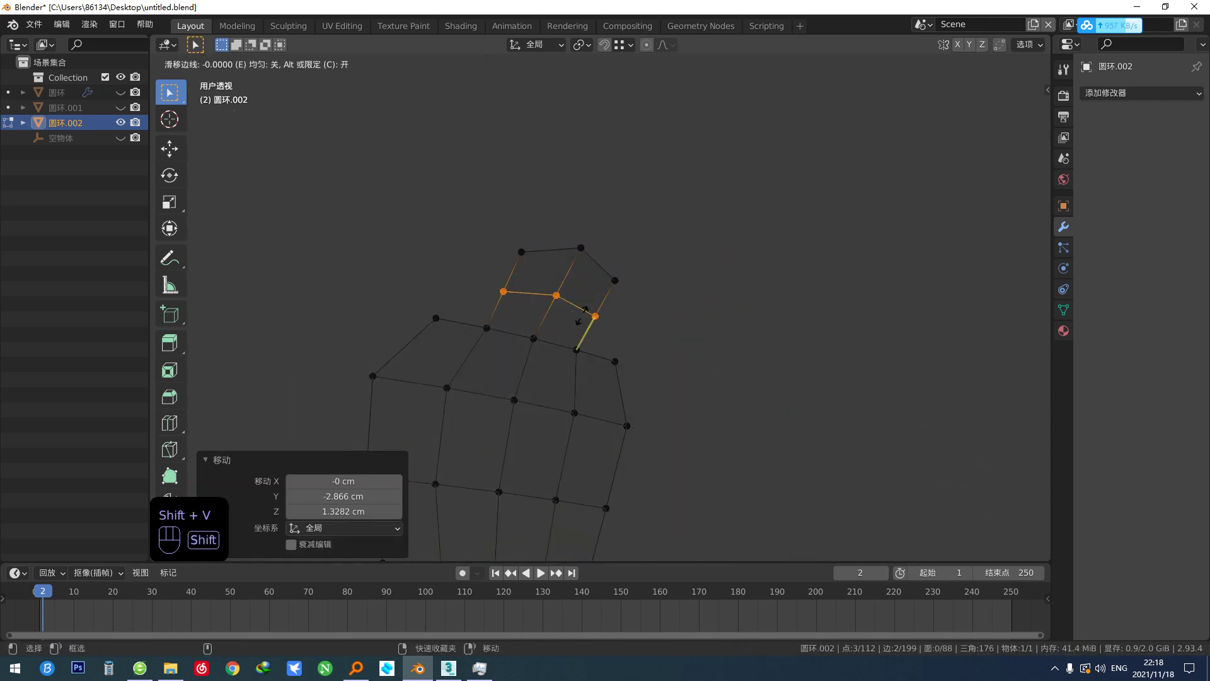
right_click(702, 351)
alt+middle_drag(602, 337, 614, 390)
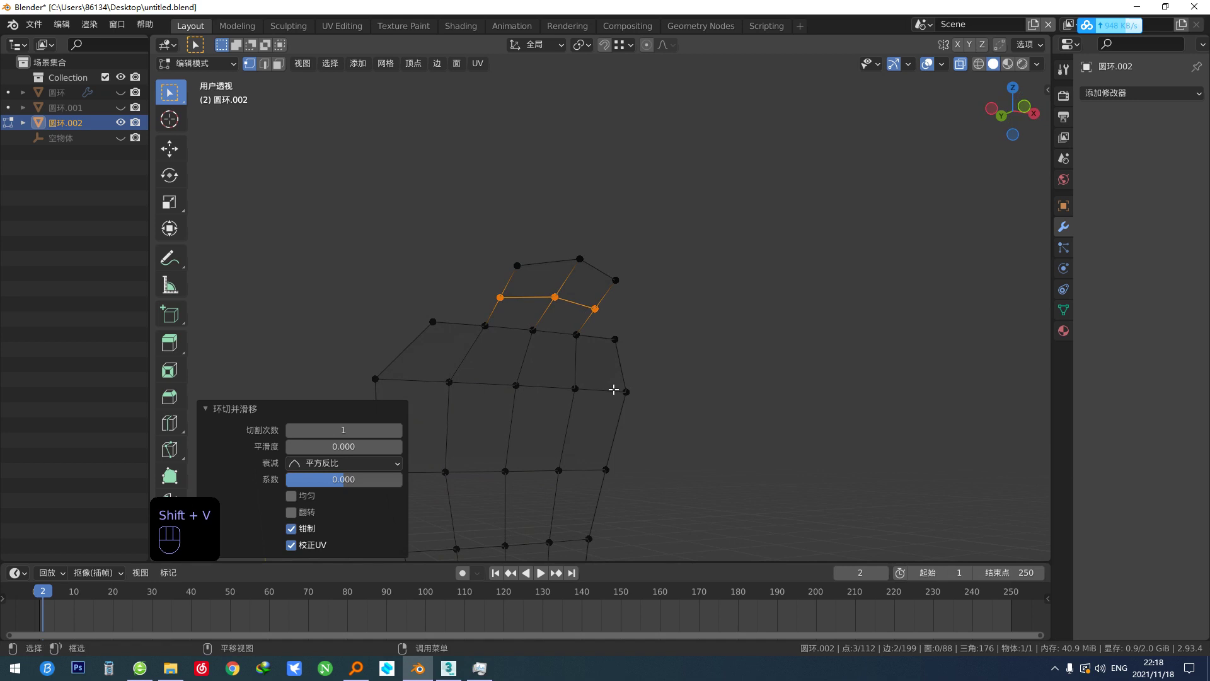
key(g)
right_click(616, 382)
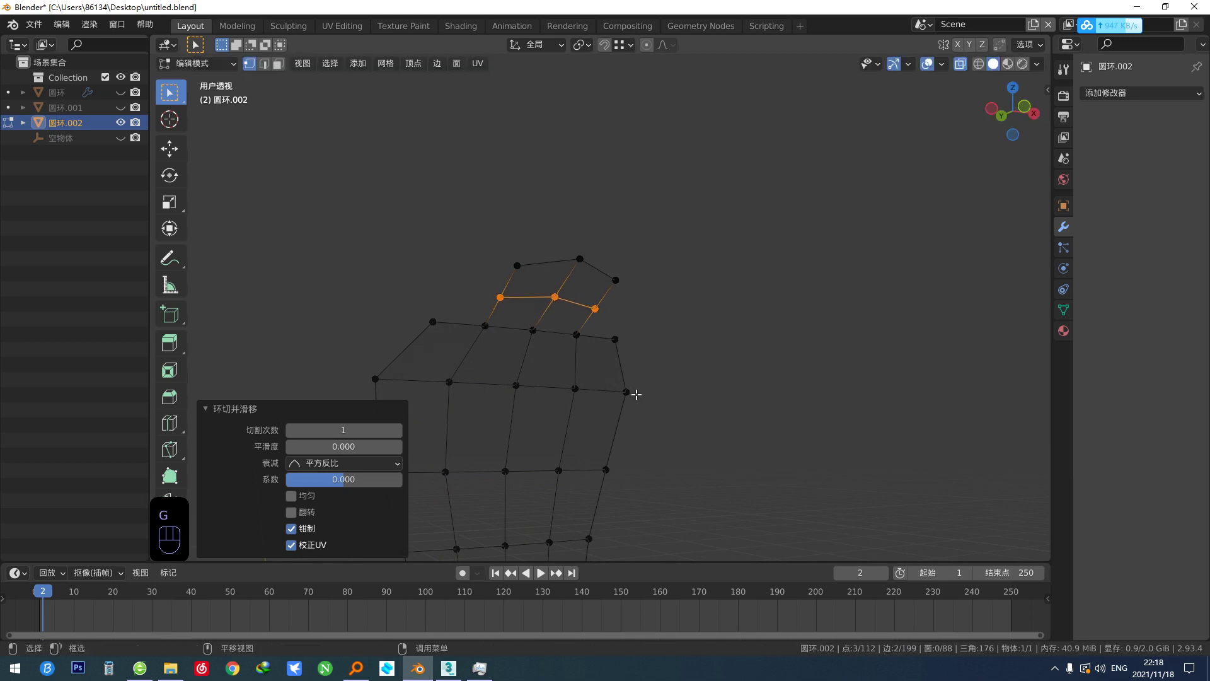
In left view, fill a face between the new loop's three vertices and move them about 0.15 cm in Y and 0.77 cm in Z.
key(grave)
click(558, 355)
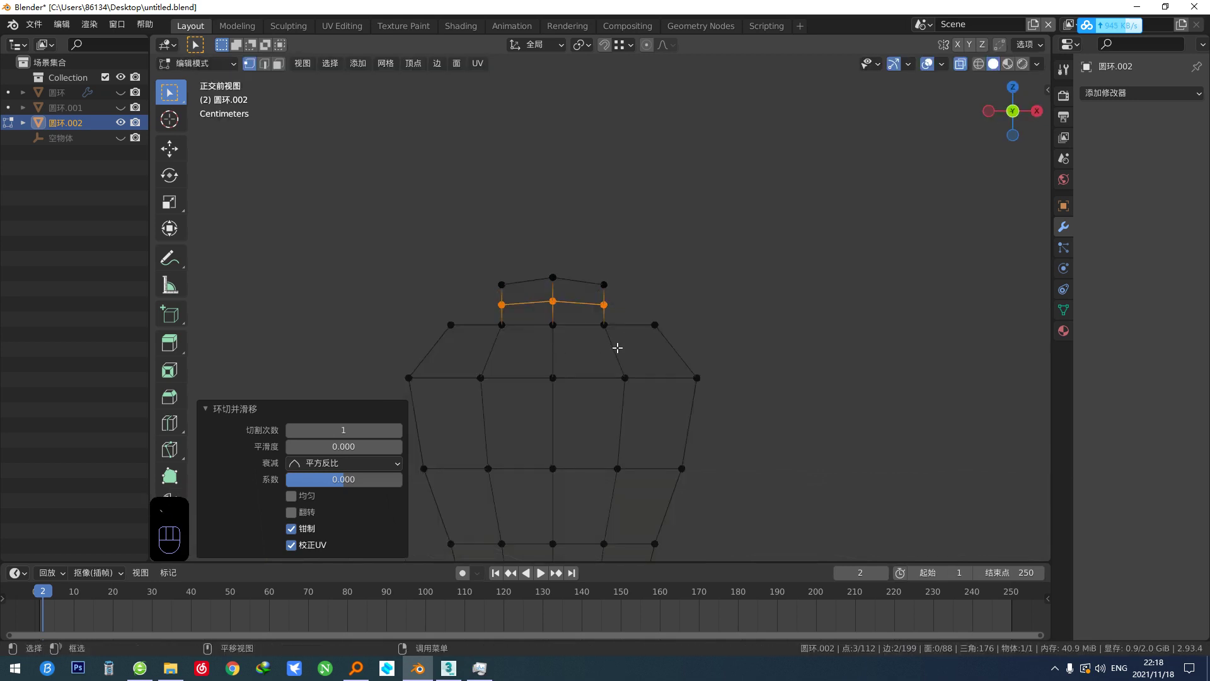
key(grave)
click(557, 353)
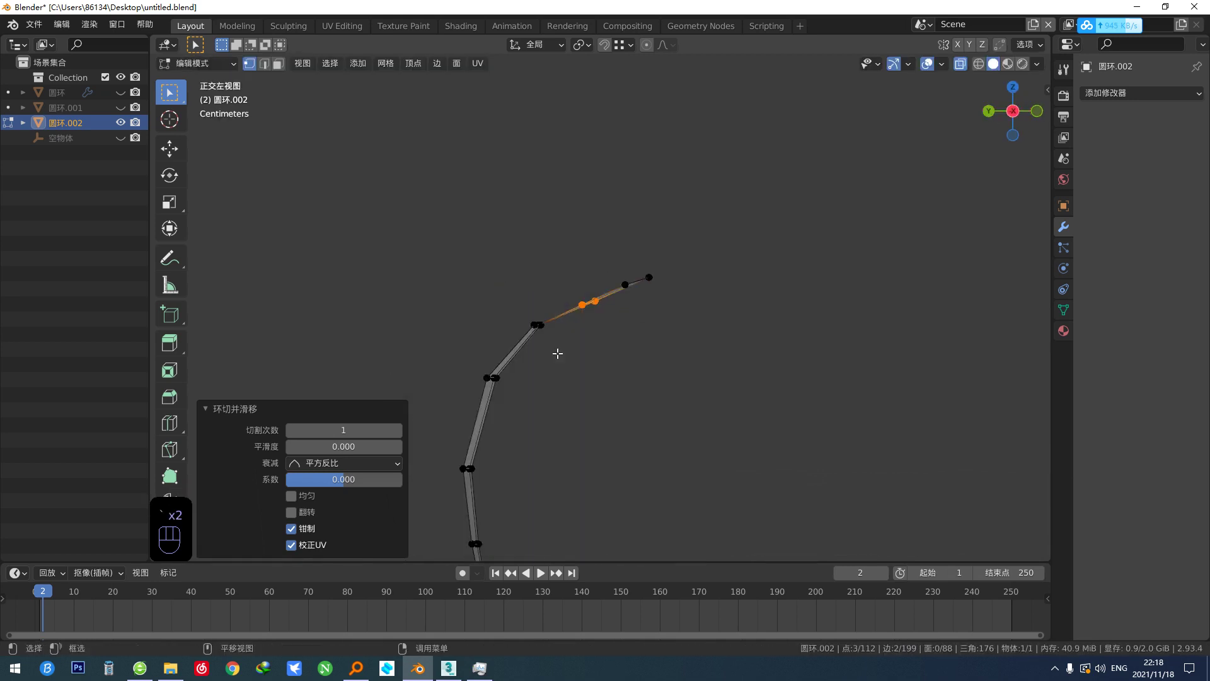
key(f)
key(g)
click(624, 335)
Turn off X-ray and knife-cut a diagonal across the strip's upper-left face, from its outer top corner to its inner bottom corner.
middle_drag(624, 335, 541, 325)
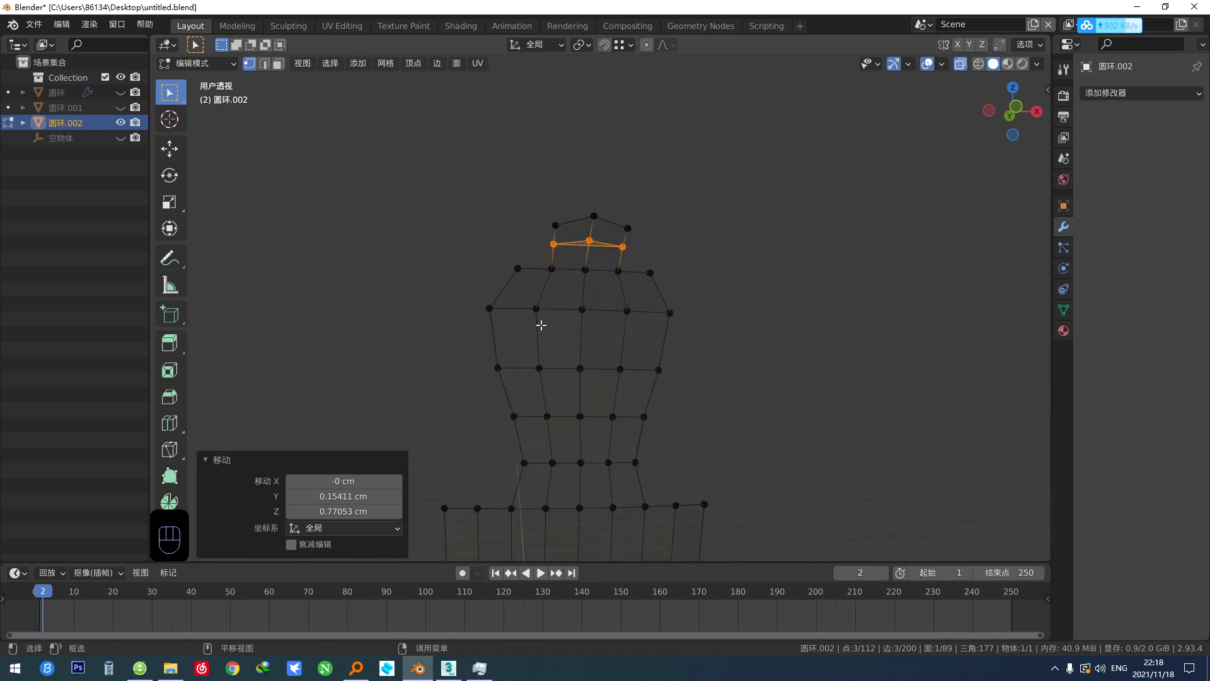
scroll(541, 325, up, 1)
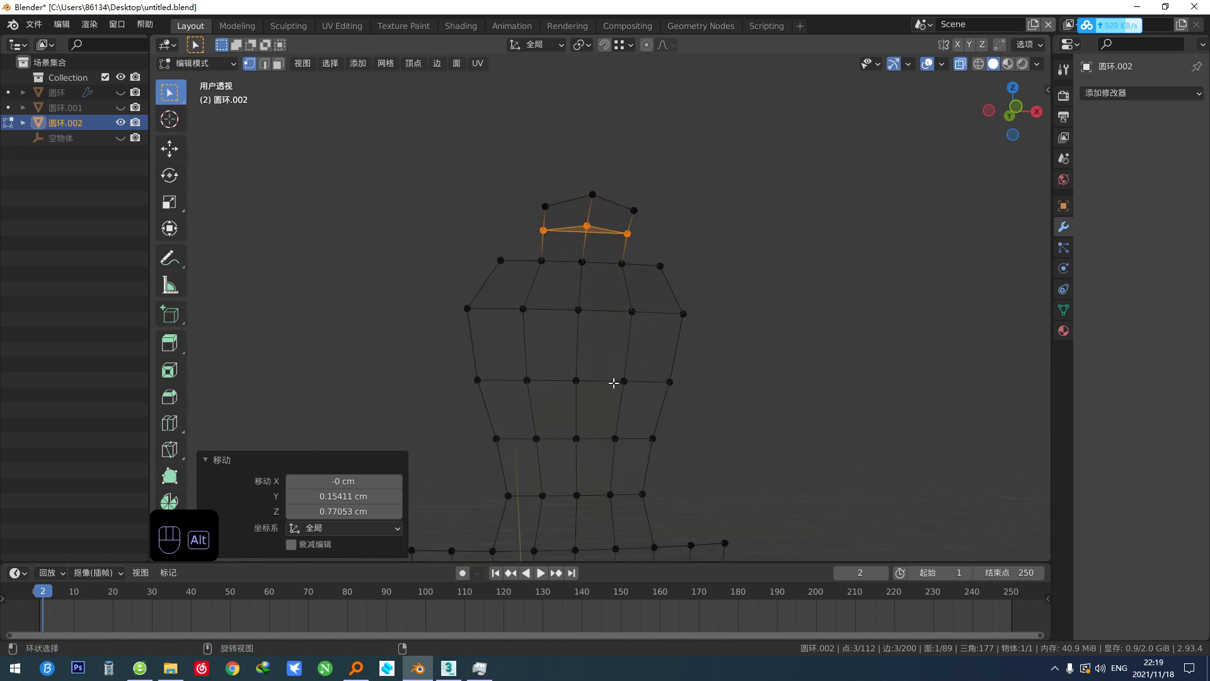
key(alt+z)
key(k)
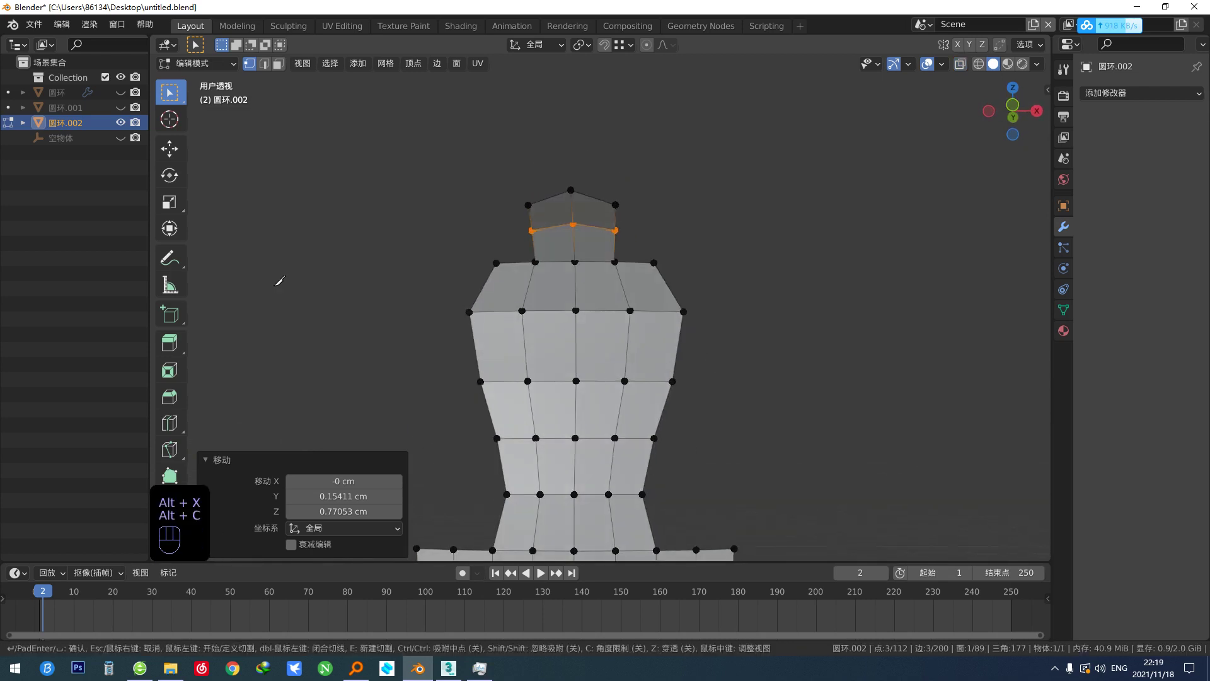
scroll(521, 325, up, 2)
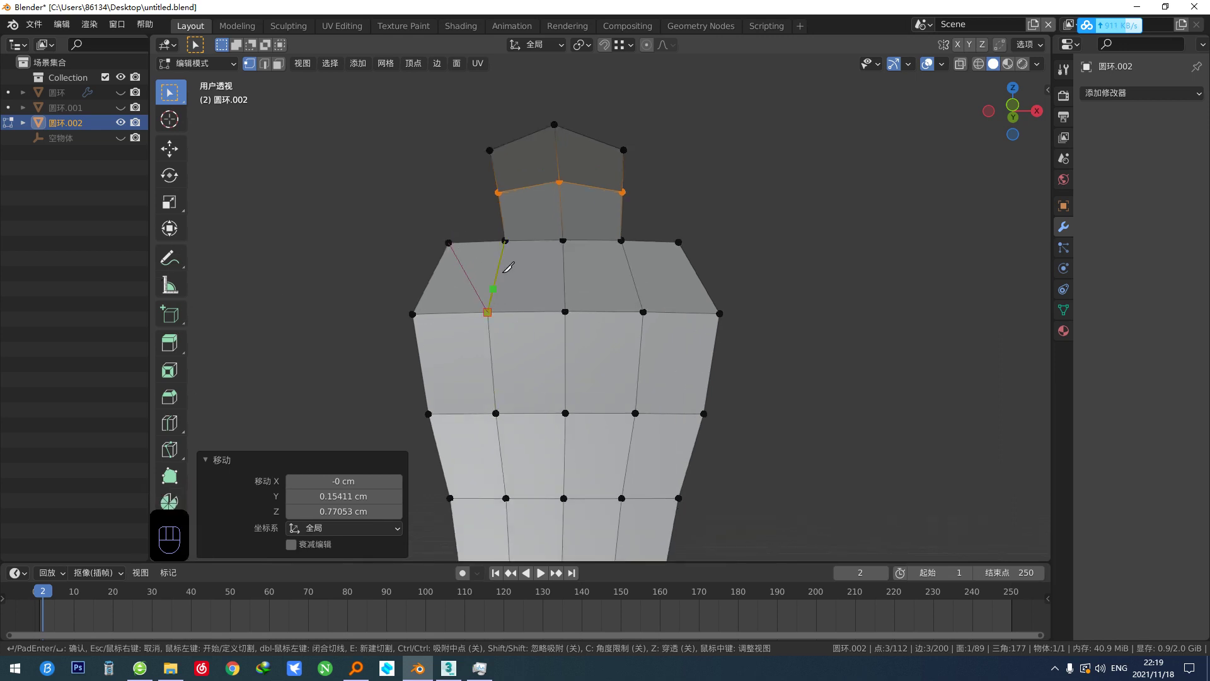
key(Return)
Knife-cut across the two tip faces from the left corner vertex to the right one, and clear the selection.
alt+middle_drag(548, 286, 557, 281)
middle_drag(551, 229, 562, 259)
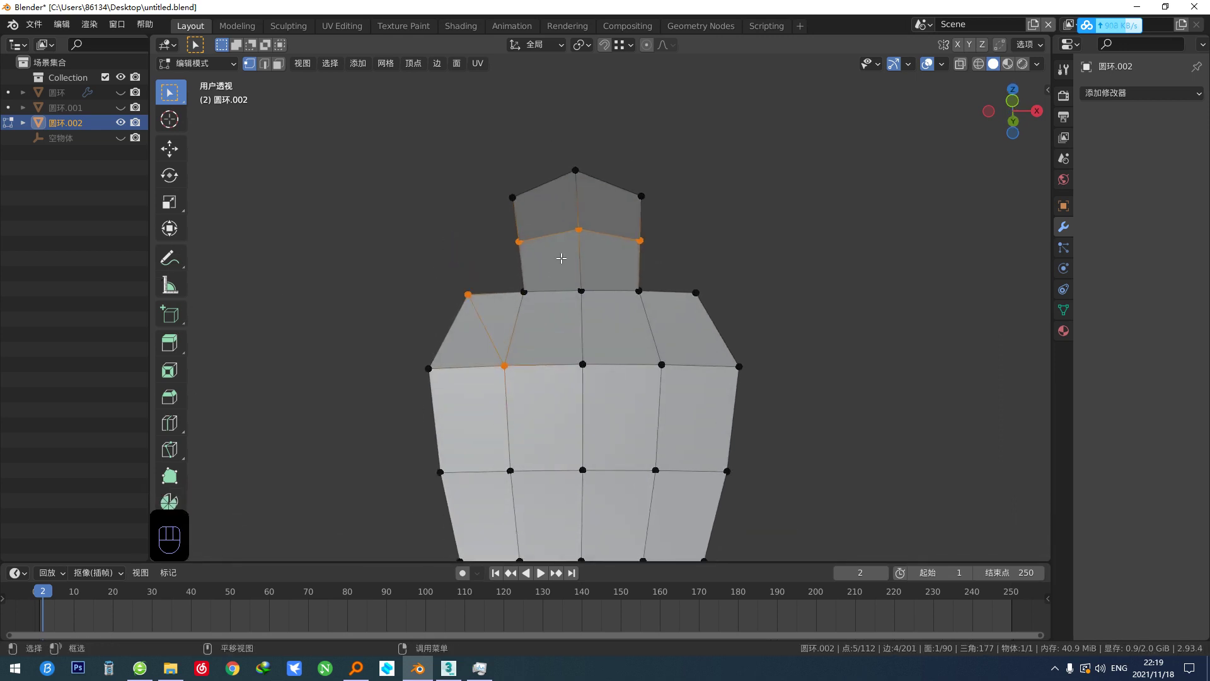
key(alt+c)
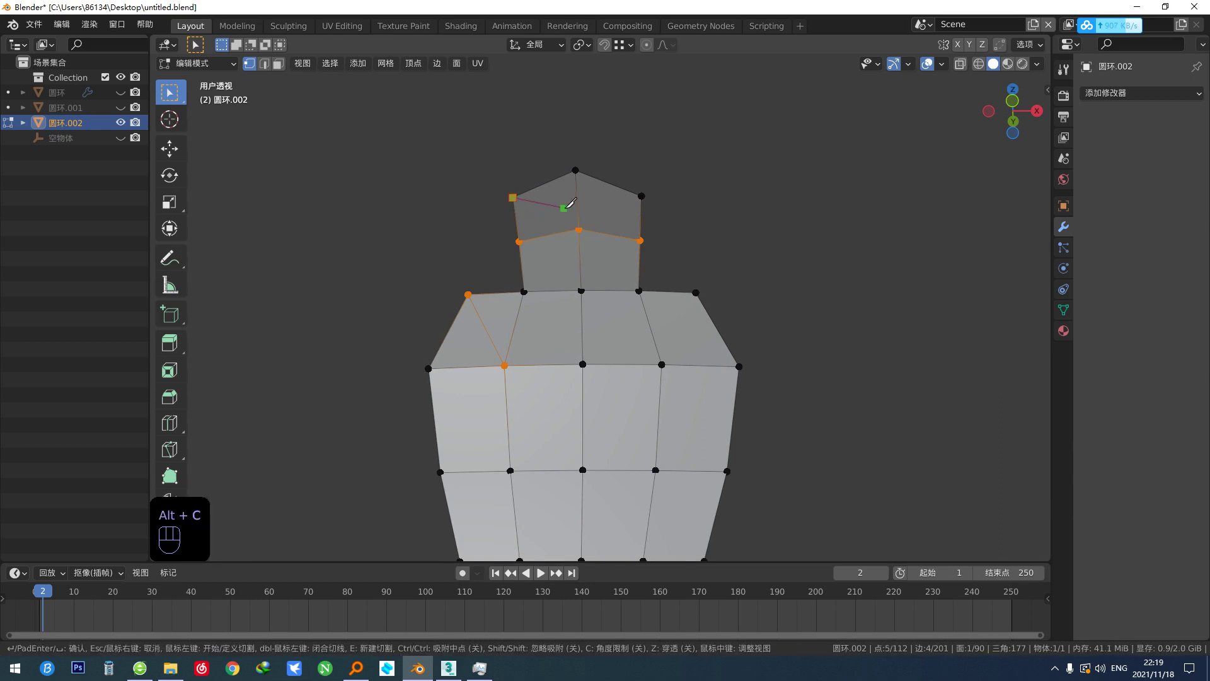
click(641, 196)
key(Return)
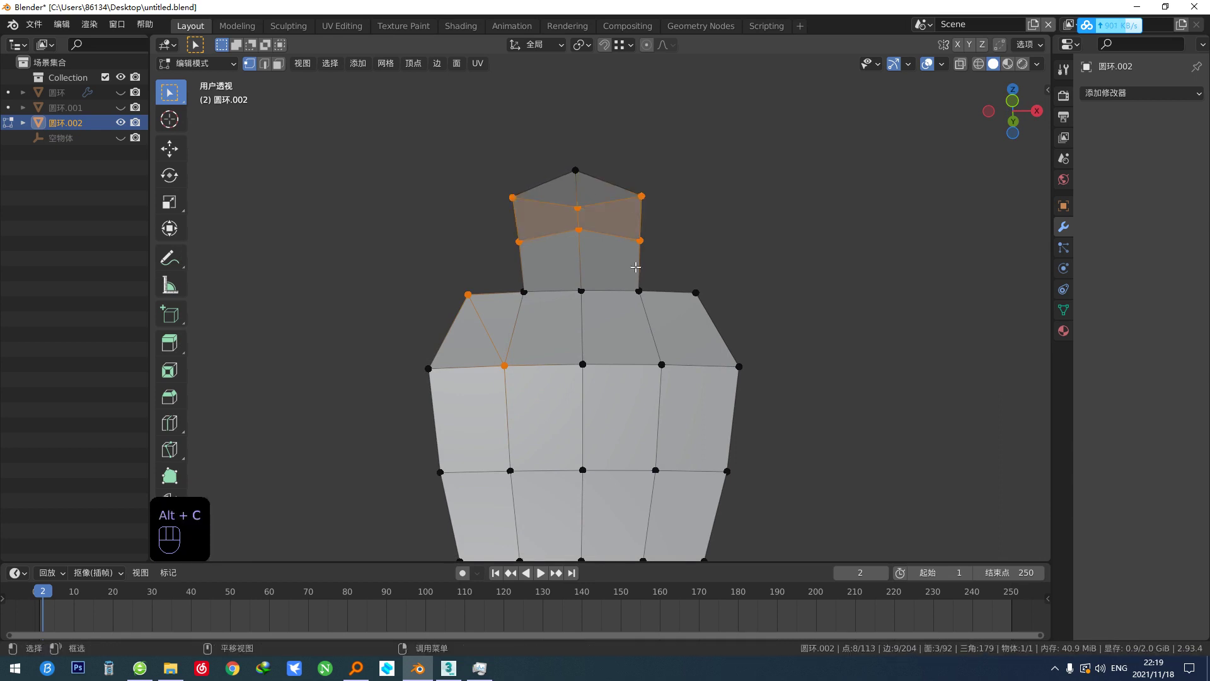
middle_drag(672, 295, 684, 240)
click(585, 271)
scroll(584, 269, up, 2)
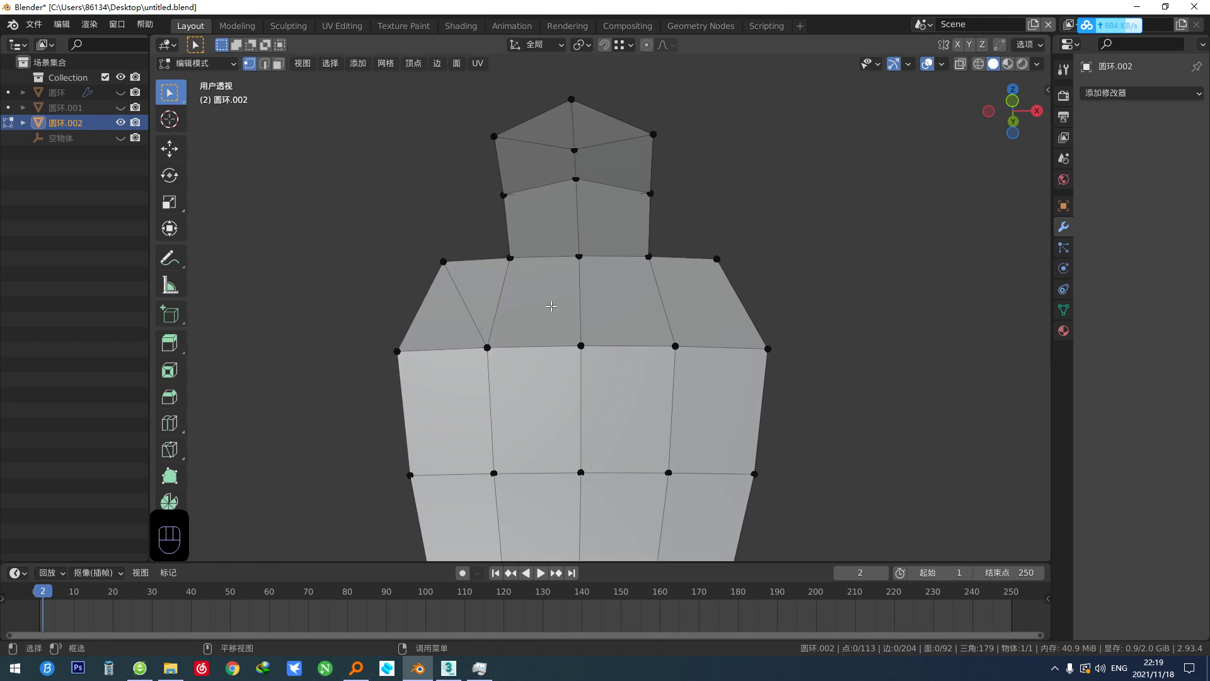
key(alt+c)
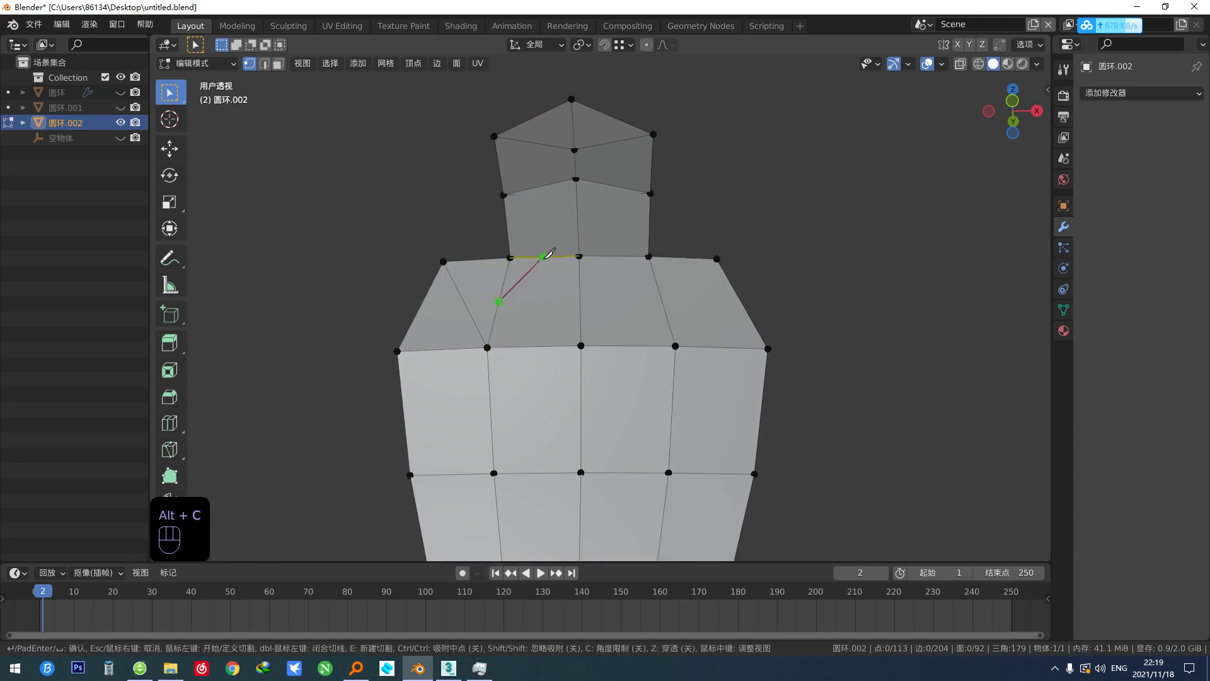
click(542, 186)
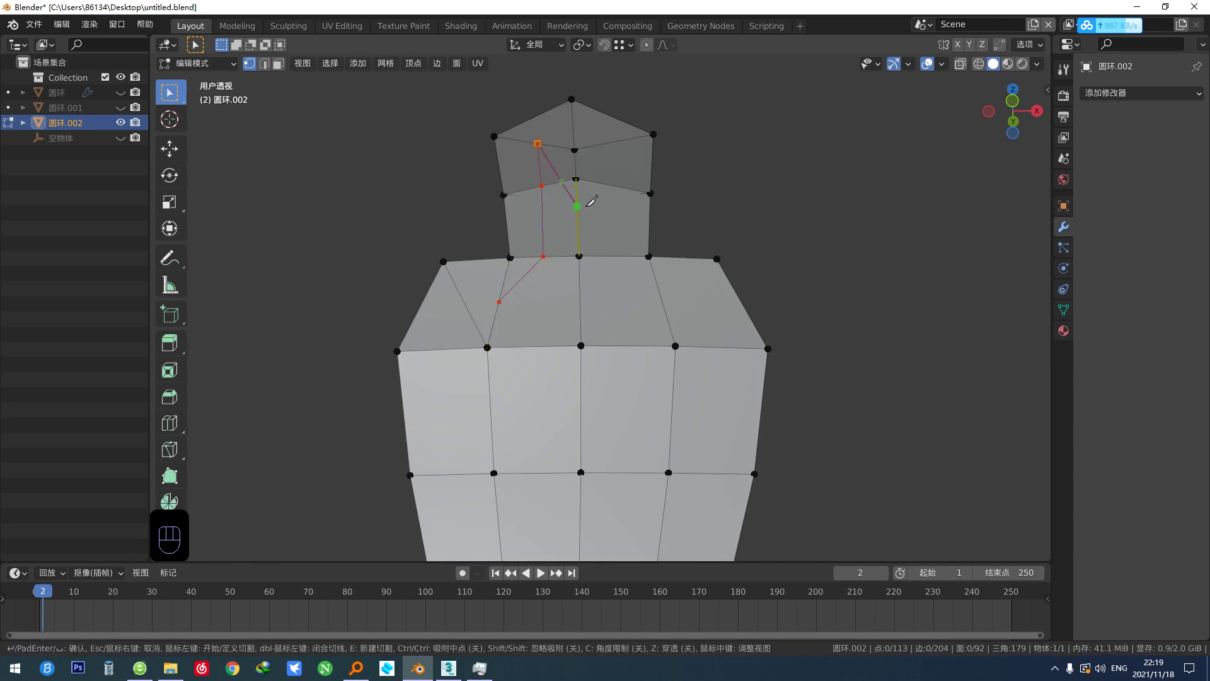
key(Escape)
Knife-cut from the left inner shoulder edge up through the tip's left faces to the upper cut, and collapse the cut's diagonal segment.
key(alt+c)
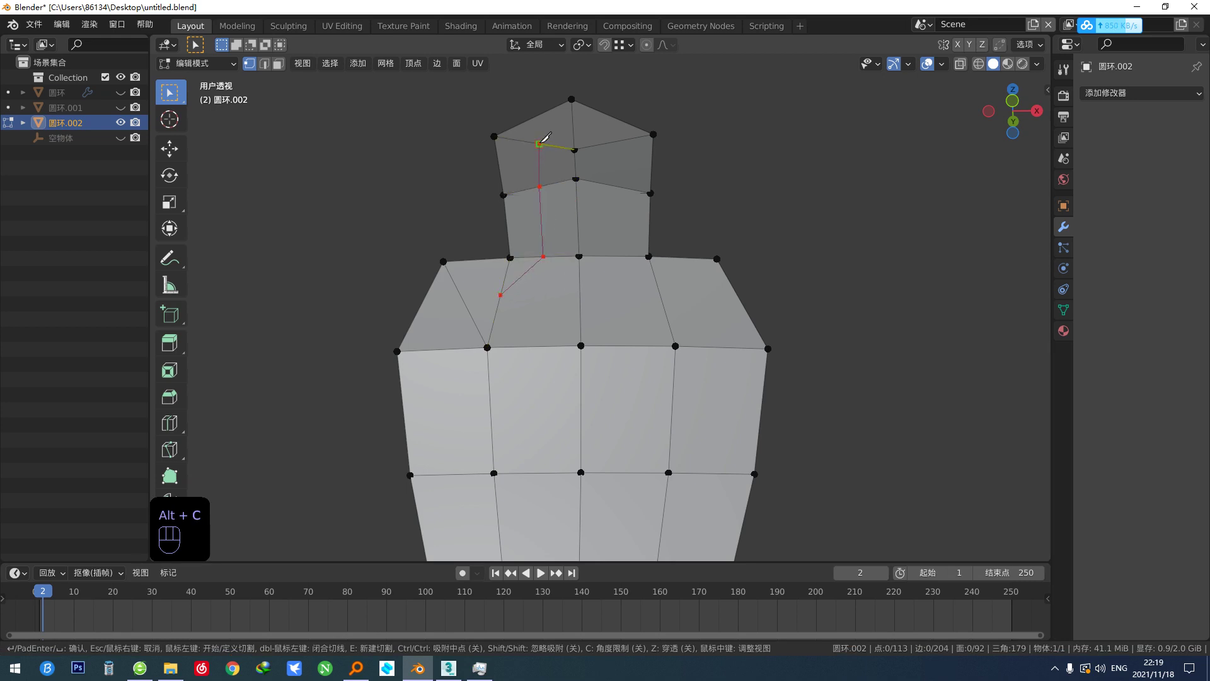
key(Return)
key(2)
click(525, 279)
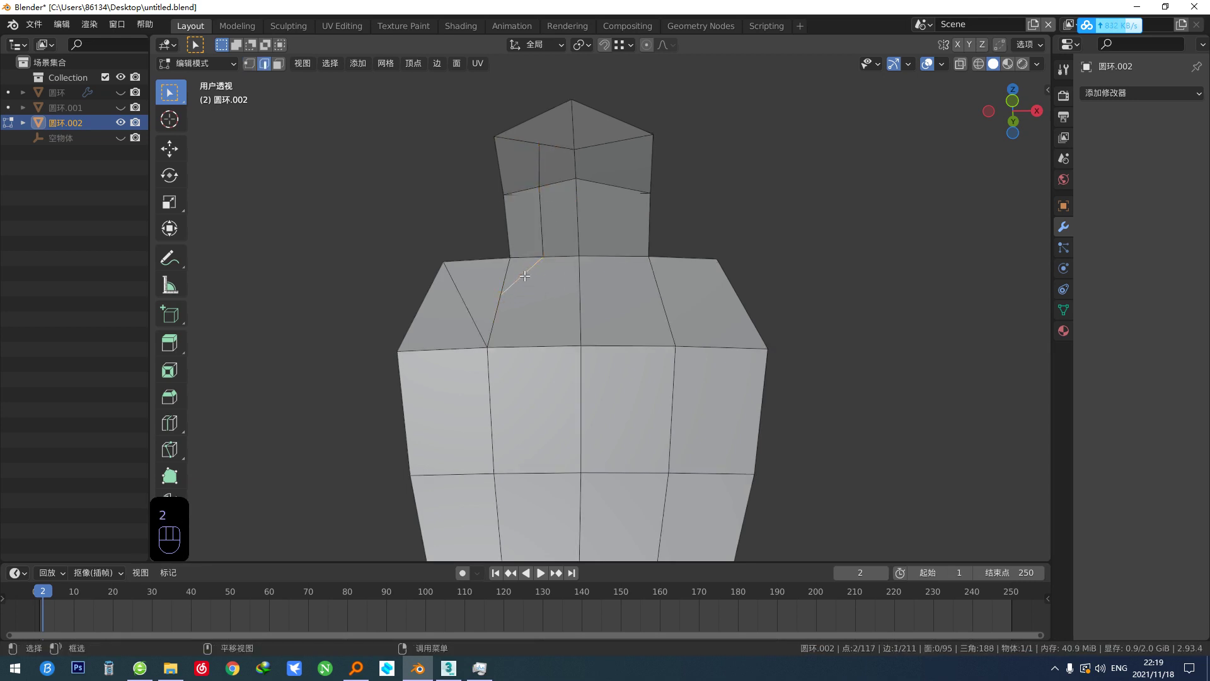
key(alt+f)
Slide the collapsed vertex up onto the tip's base row by 0.255, and along that row towards the centre by 0.250.
middle_drag(543, 292, 563, 364)
key(1)
click(553, 360)
key(g)
key(g)
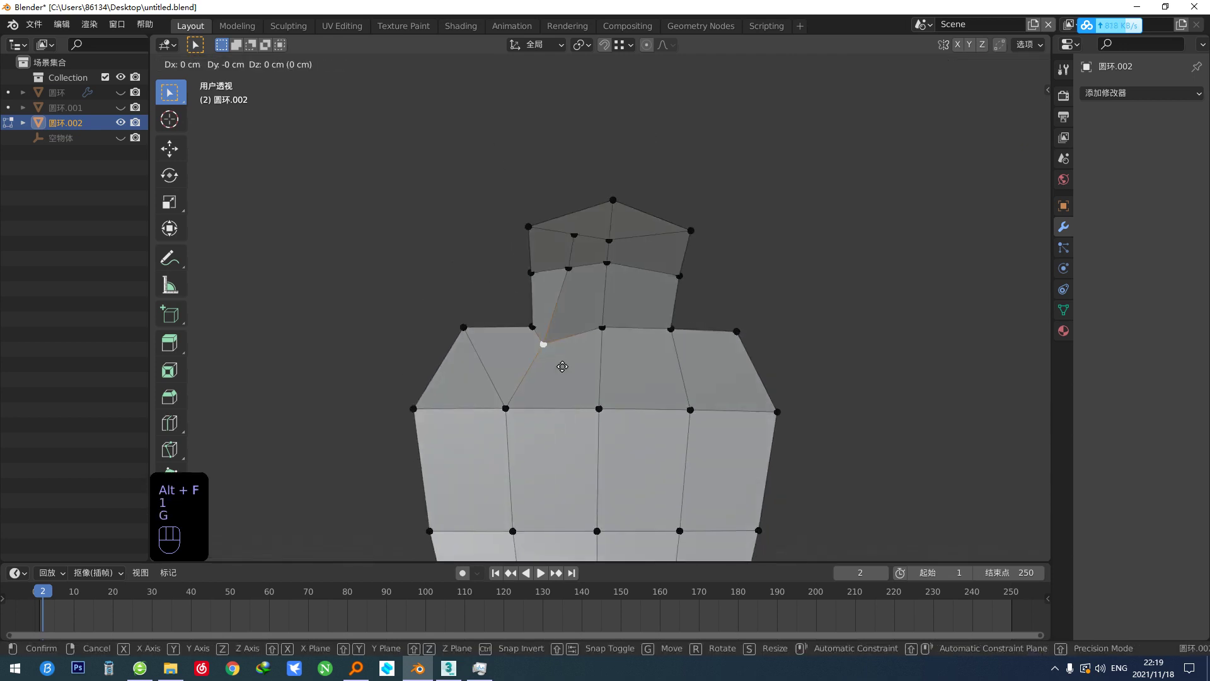
click(577, 350)
key(g)
key(g)
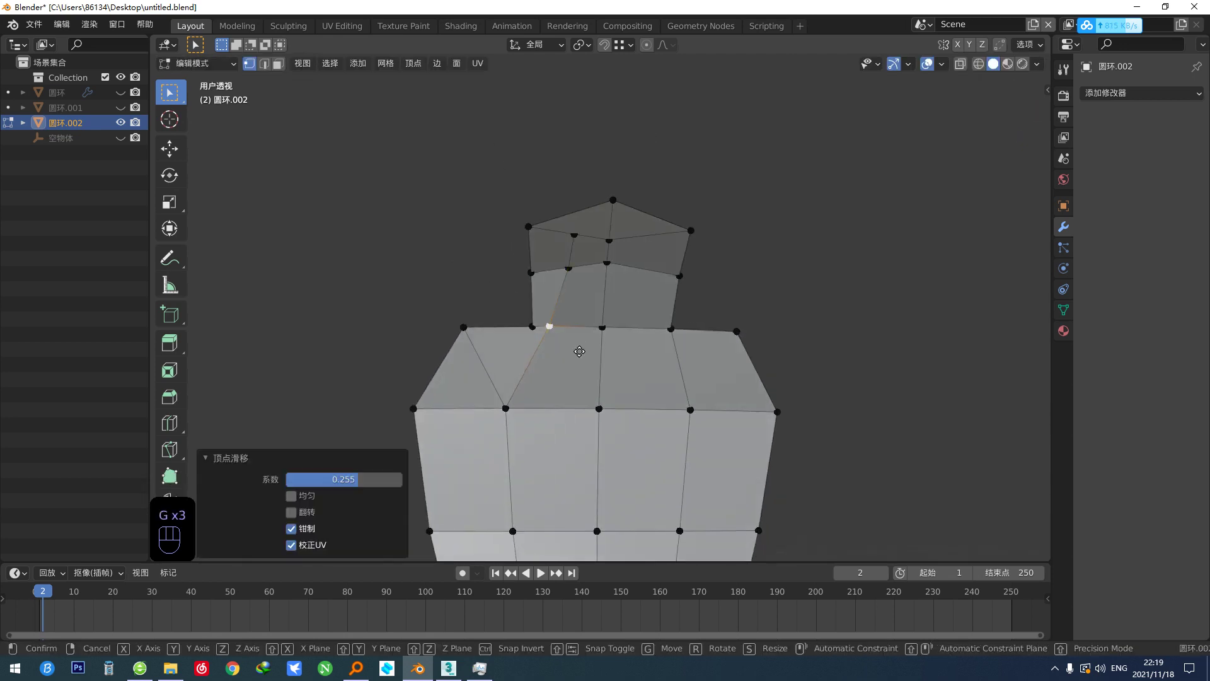
click(591, 351)
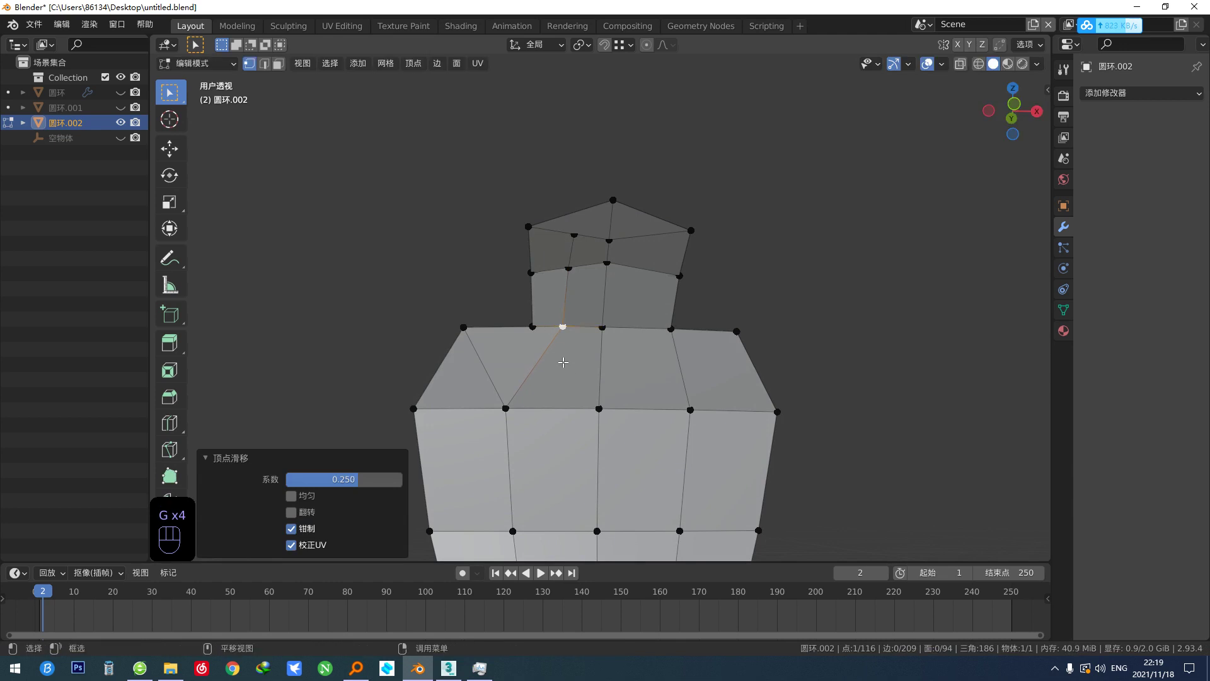
Slide the top vertex of the new vertical cut down along its edge by about 0.39.
middle_drag(571, 284, 576, 231)
click(575, 231)
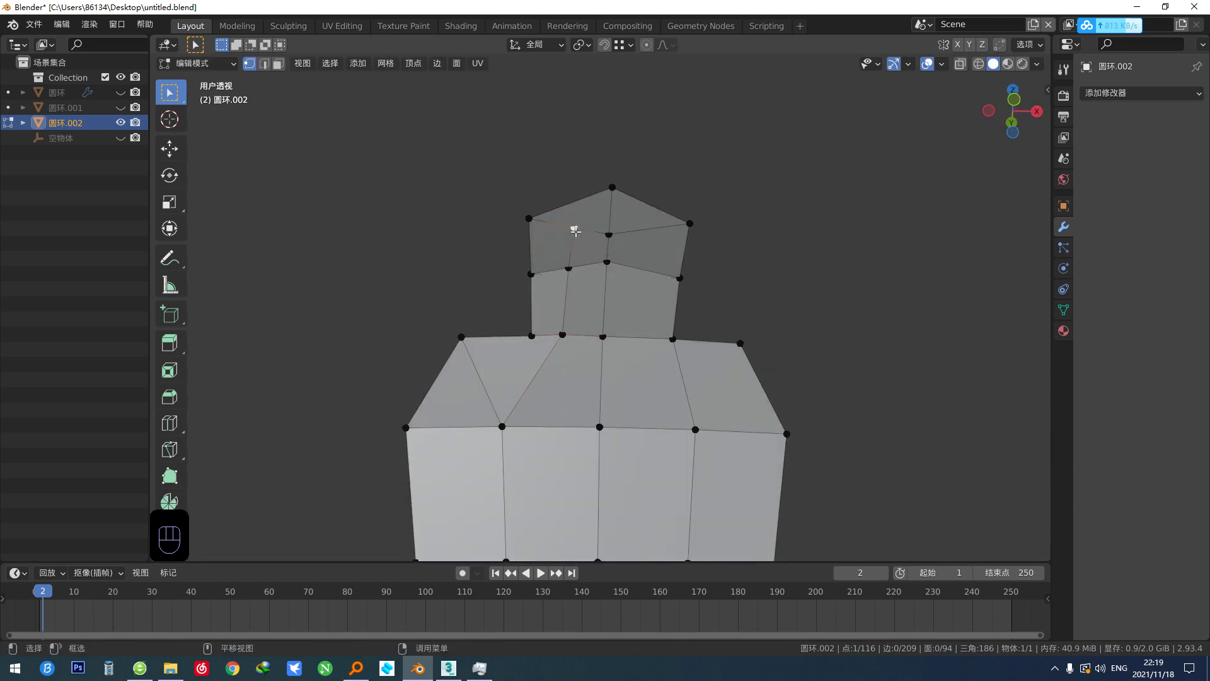
key(g)
key(g)
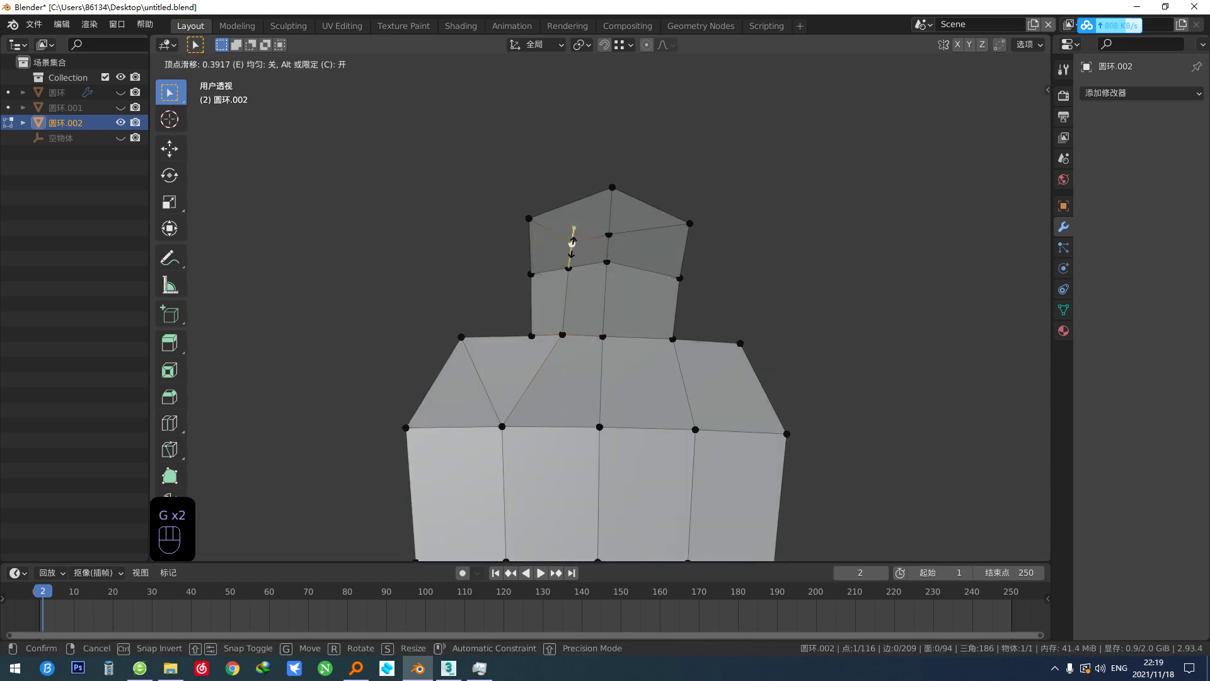
click(600, 288)
key(f)
key(f)
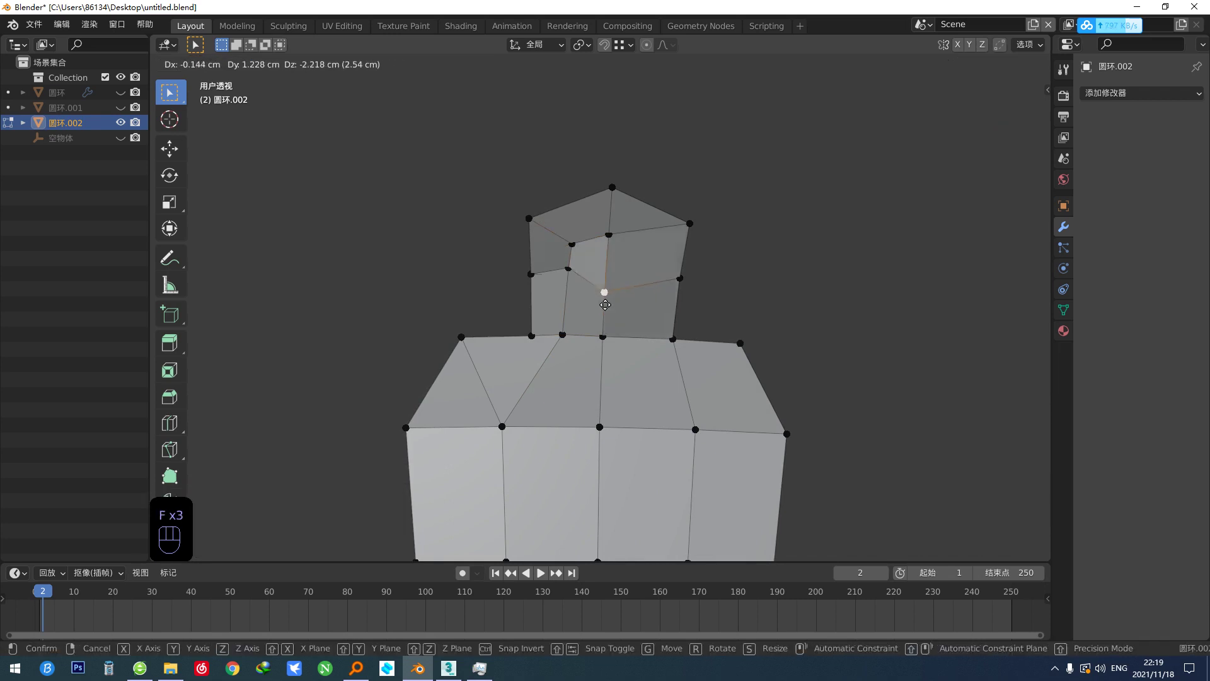
key(f)
key(f)
right_click(606, 312)
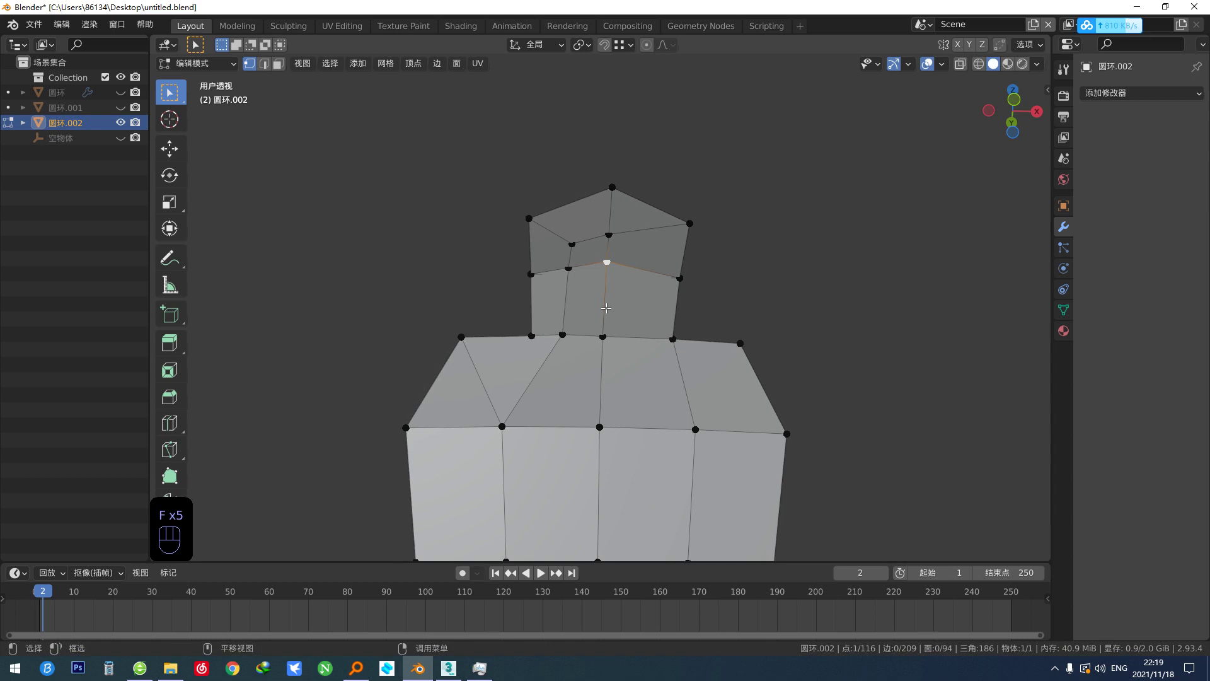
Slide two vertices of the tip's middle row down their vertical edges: the centre one by about 0.36, its left neighbour by about 0.31.
key(g)
key(g)
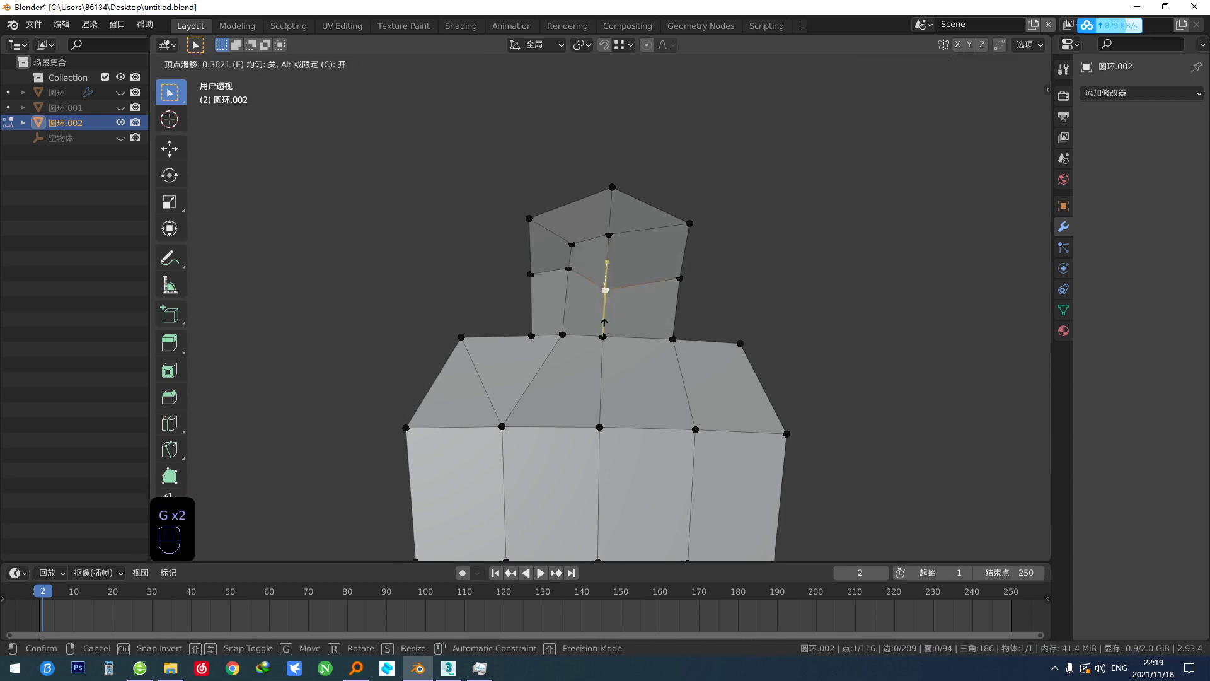
click(604, 322)
click(568, 269)
key(g)
key(g)
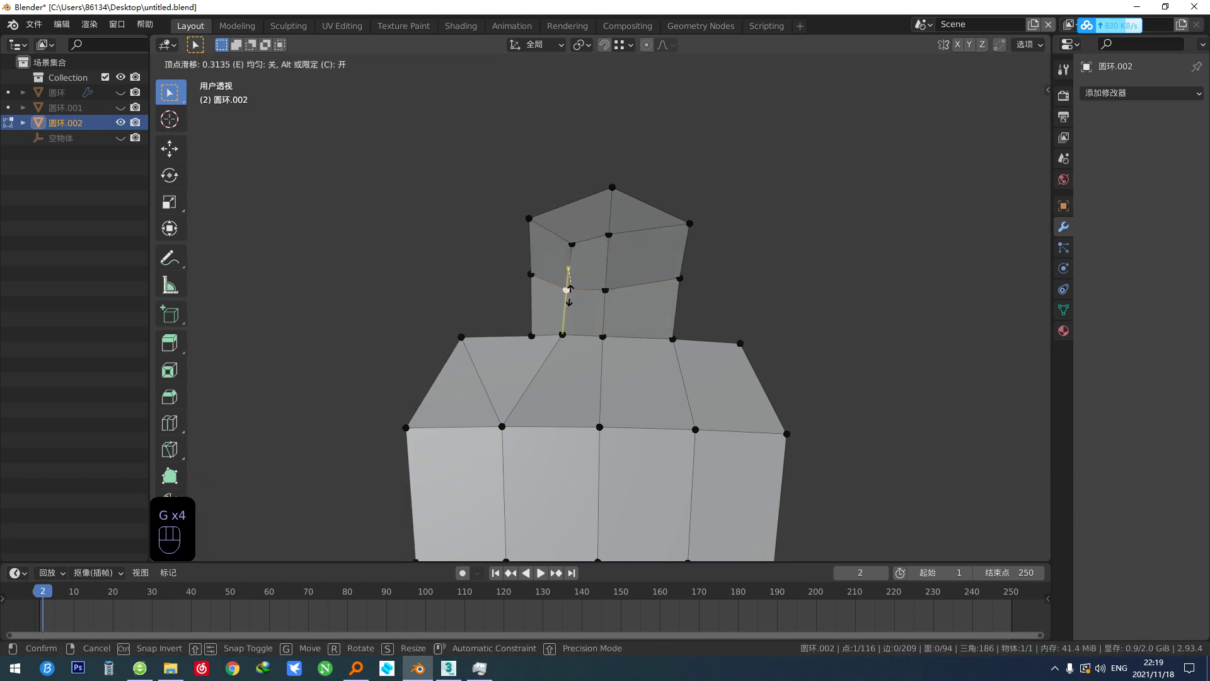
click(569, 297)
scroll(577, 327, down, 2)
alt+middle_drag(581, 344, 573, 303)
scroll(577, 350, up, 2)
click(569, 351)
alt+middle_drag(573, 302, 577, 297)
key(g)
key(g)
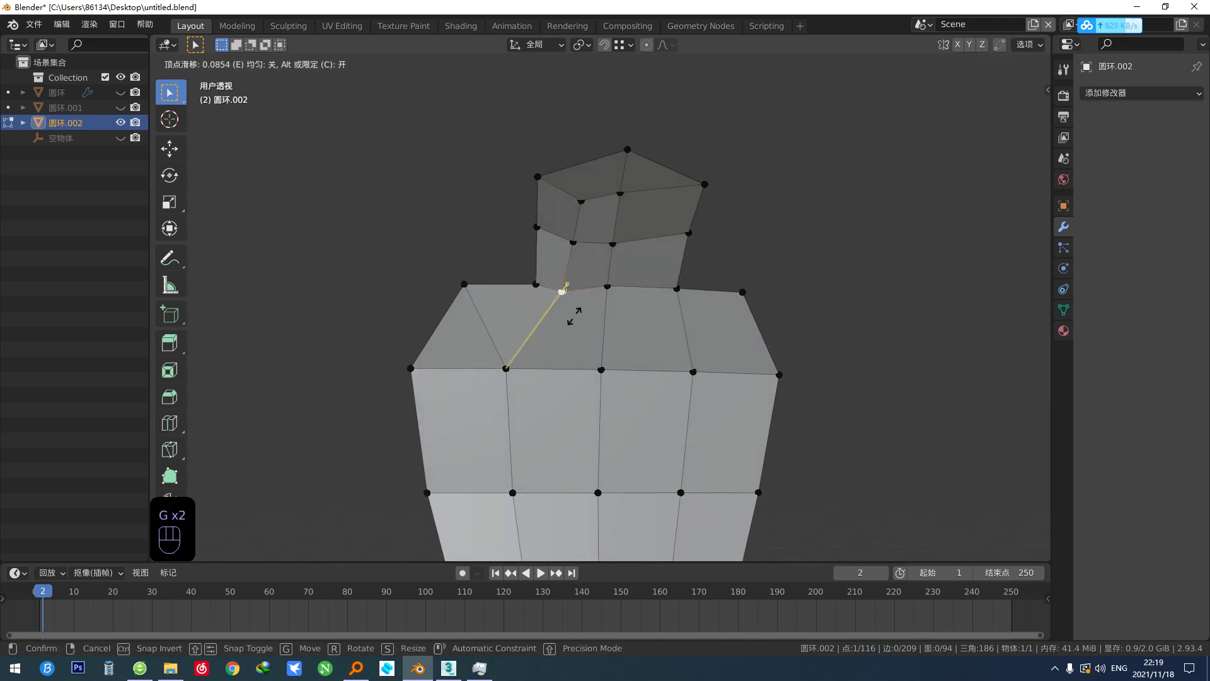
right_click(575, 325)
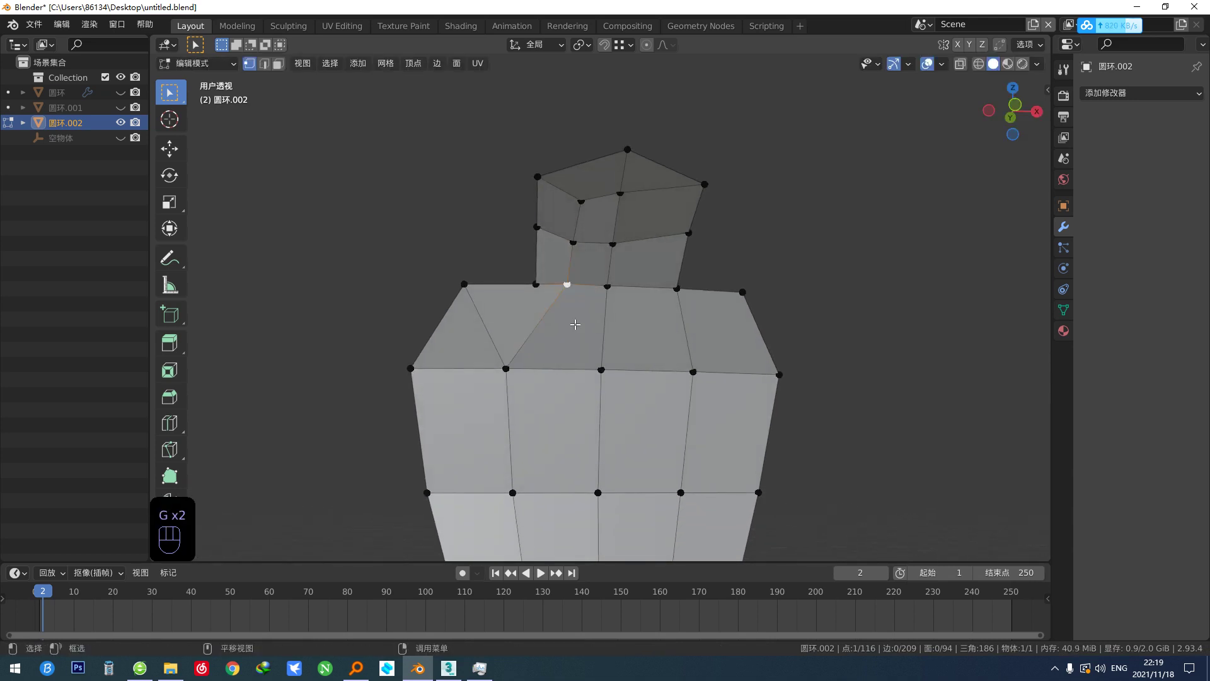
Add a loop cut across the wide body just below its upper edge, slid to a factor of about -0.424.
alt+middle_drag(576, 326, 548, 396)
scroll(594, 331, down, 2)
scroll(527, 466, down, 2)
scroll(547, 396, up, 1)
scroll(548, 395, up, 1)
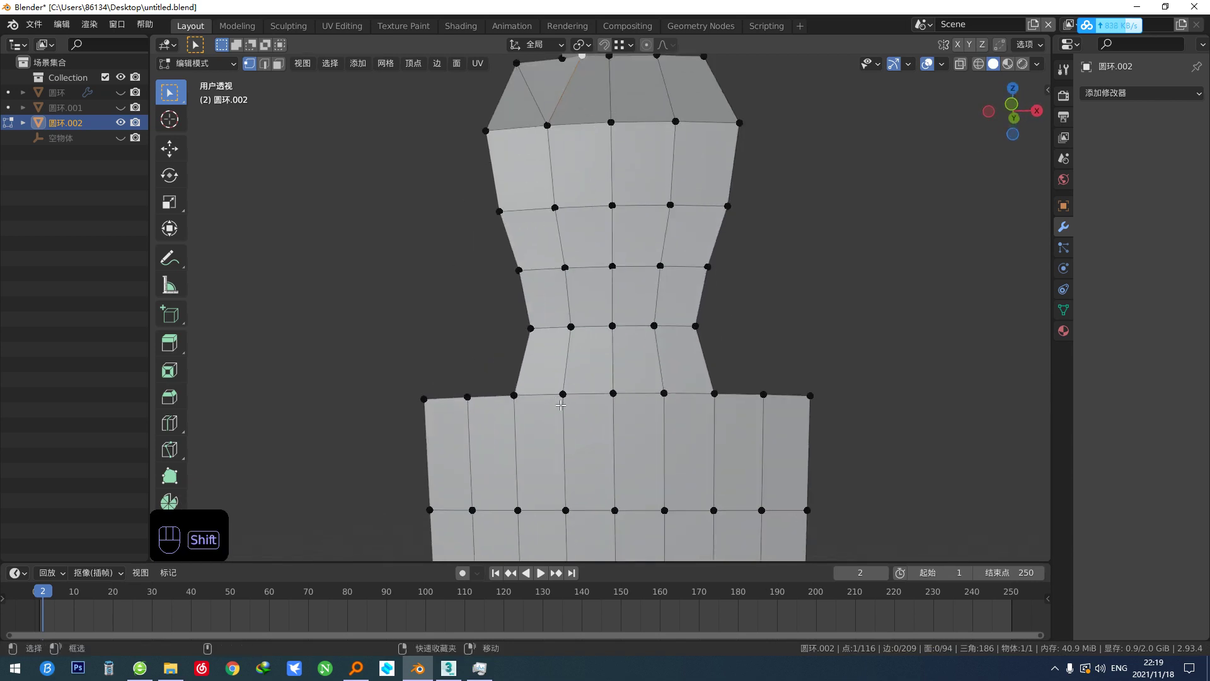
key(shift+v)
click(522, 446)
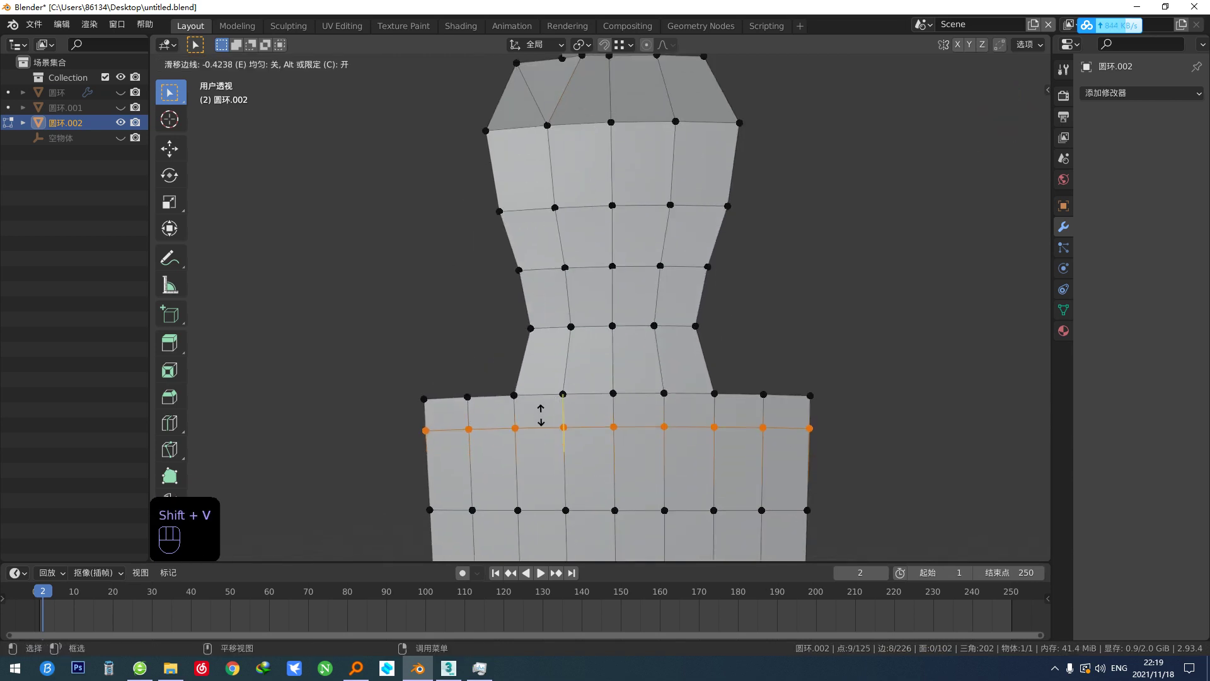
click(542, 413)
Add a loop cut through the neck band directly above the body and smooth it with Set Edge Flow at tension 180.
scroll(579, 347, down, 1)
mouse_move(579, 348)
alt+middle_down()
mouse_move(620, 395)
mouse_move(683, 397)
mouse_move(580, 350)
alt+middle_up()
key(shift+v)
click(575, 367)
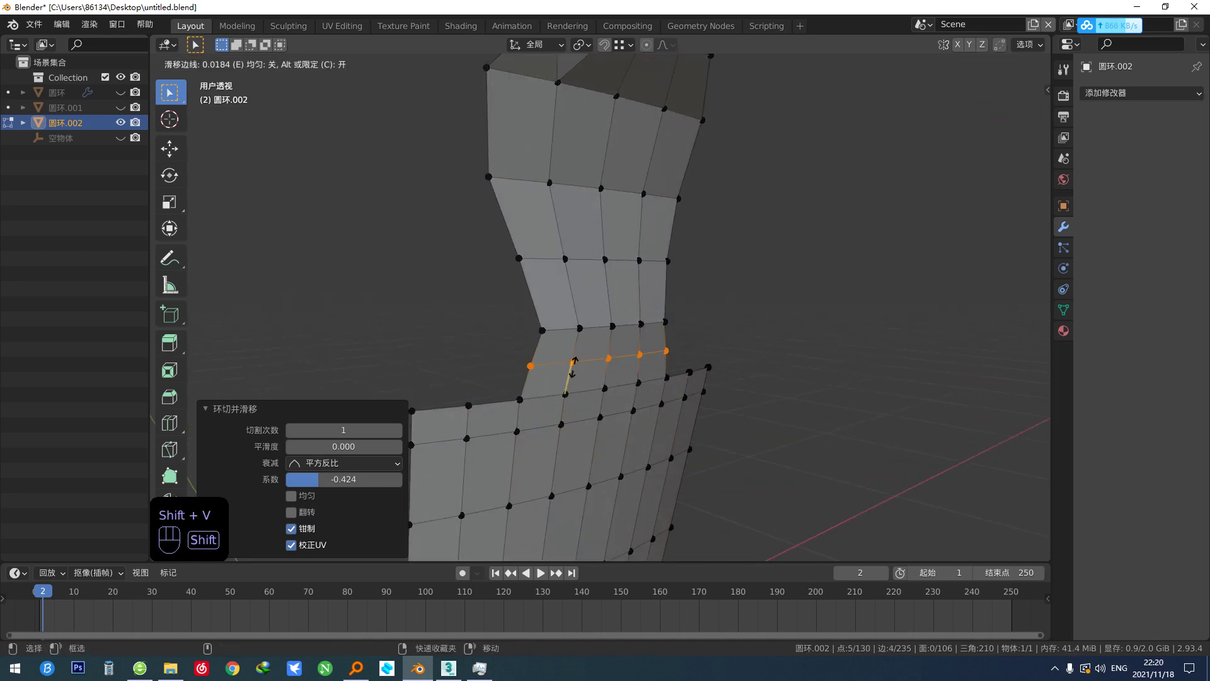
click(662, 385)
key(shift+s)
alt+middle_drag(569, 338, 583, 338)
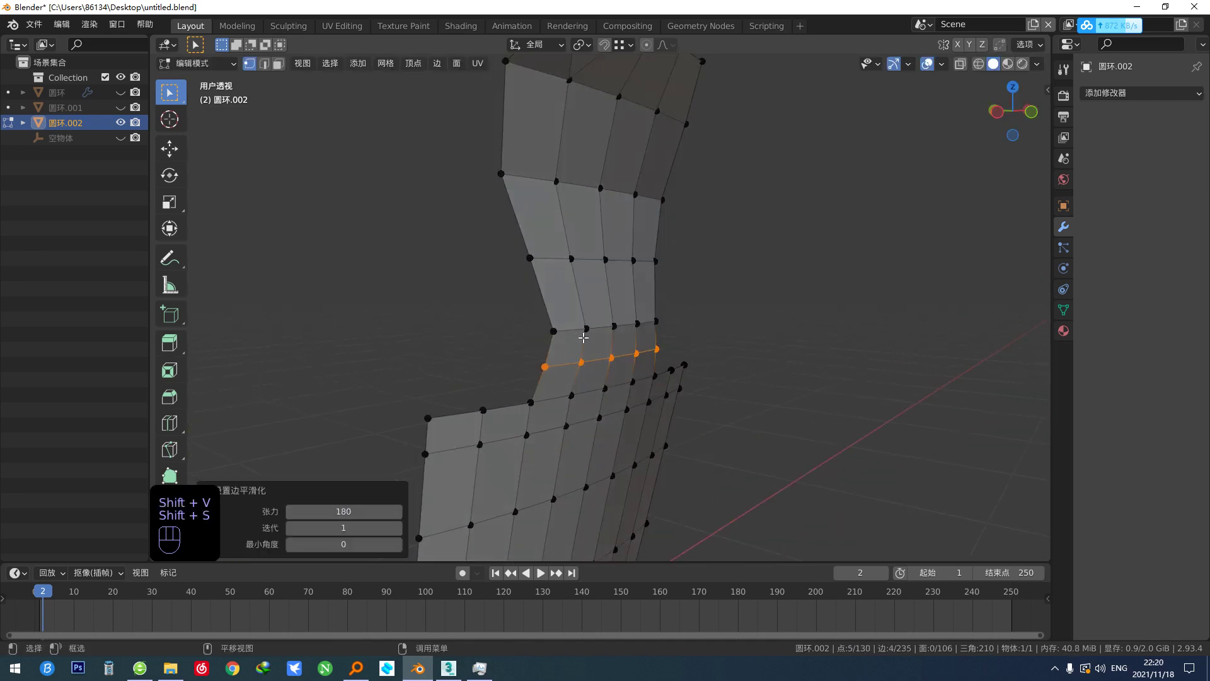
Add a centred loop cut through the neck band above the narrowest row and smooth it with Set Edge Flow.
key(shift+v)
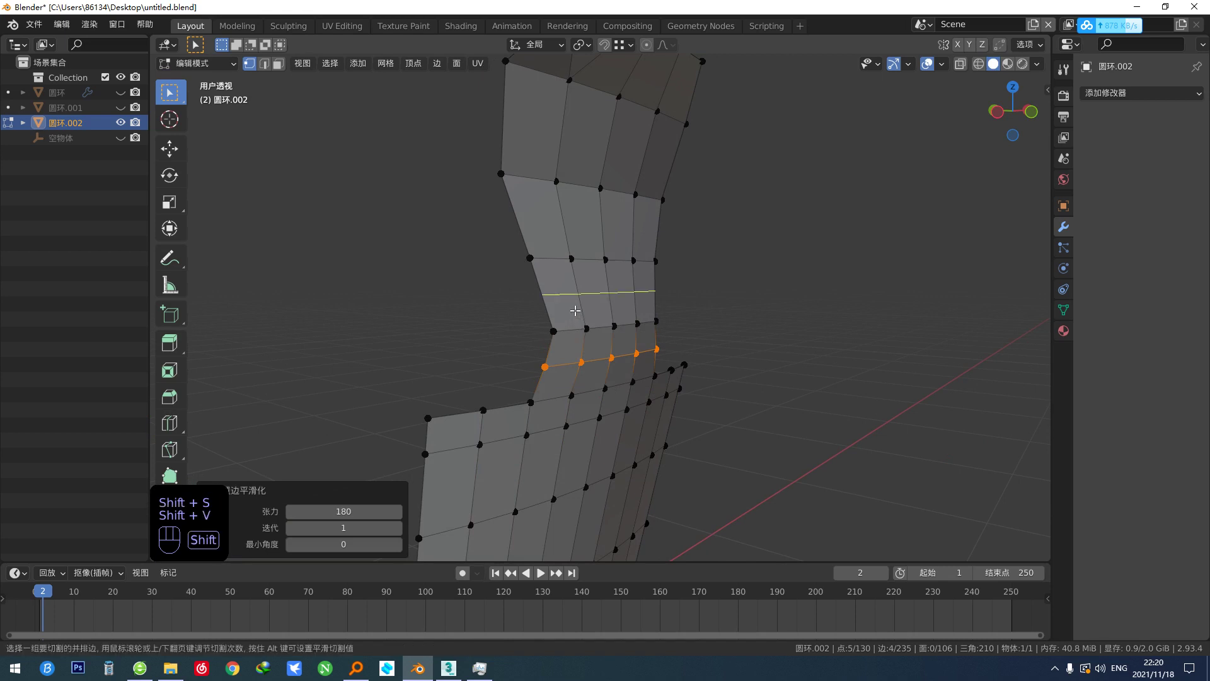
click(575, 311)
right_click(724, 335)
key(shift+s)
Leave Edit Mode and add a Mirror modifier on the X axis to the section.
alt+middle_drag(637, 335, 654, 387)
scroll(526, 329, down, 4)
key(Tab)
middle_drag(682, 268, 674, 295)
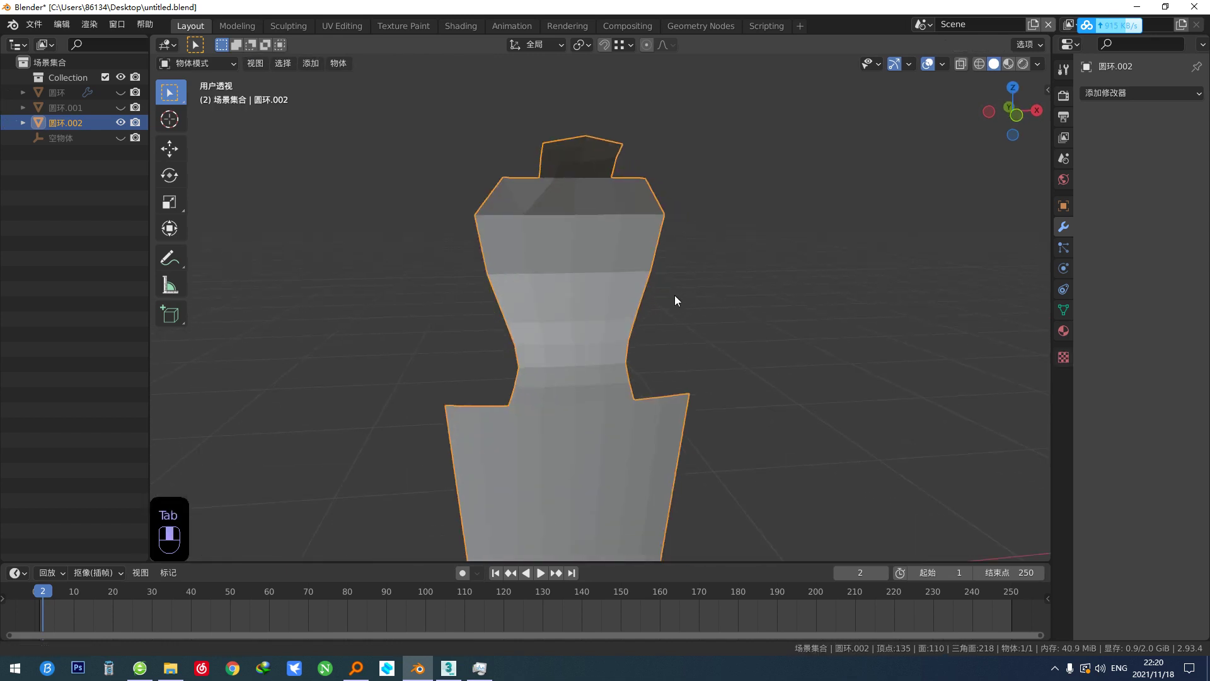
scroll(675, 295, down, 2)
alt+right_click(705, 325)
click(678, 311)
alt+middle_drag(600, 336, 598, 316)
key(F3)
middle_drag(736, 295, 735, 304)
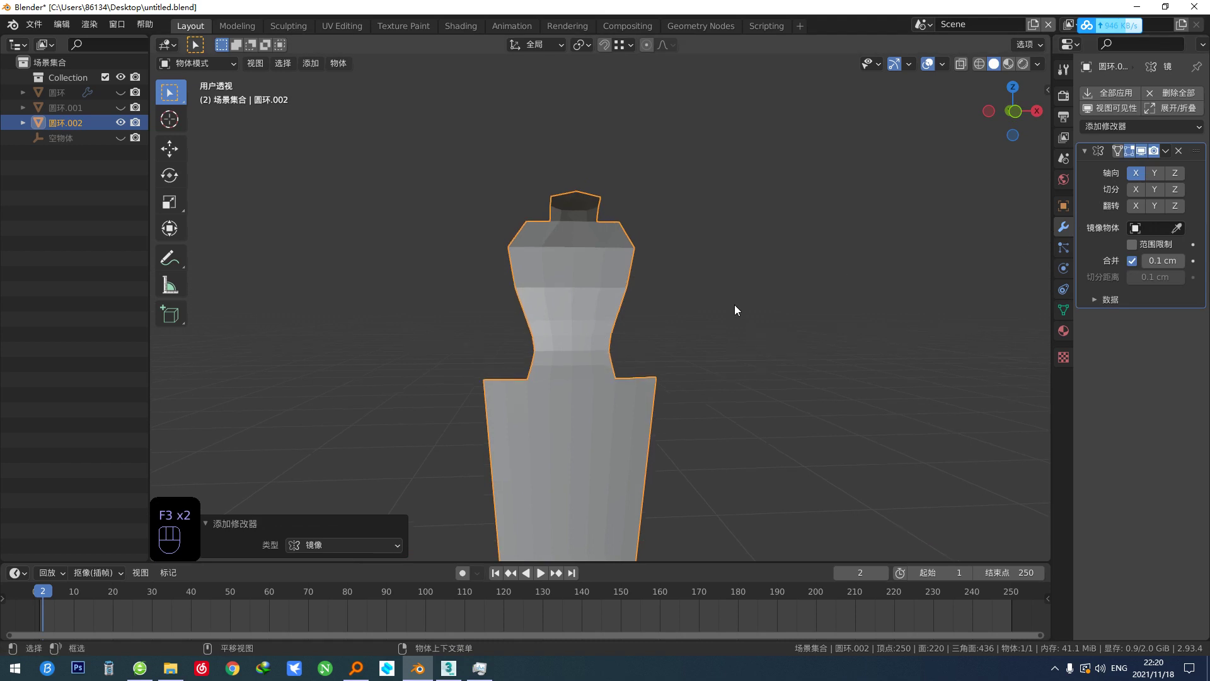
Show the object's wireframe, enable X-axis bisect on the mirror, and apply the modifier.
key(F3)
key(F3)
key(F4)
scroll(605, 277, up, 2)
click(1136, 189)
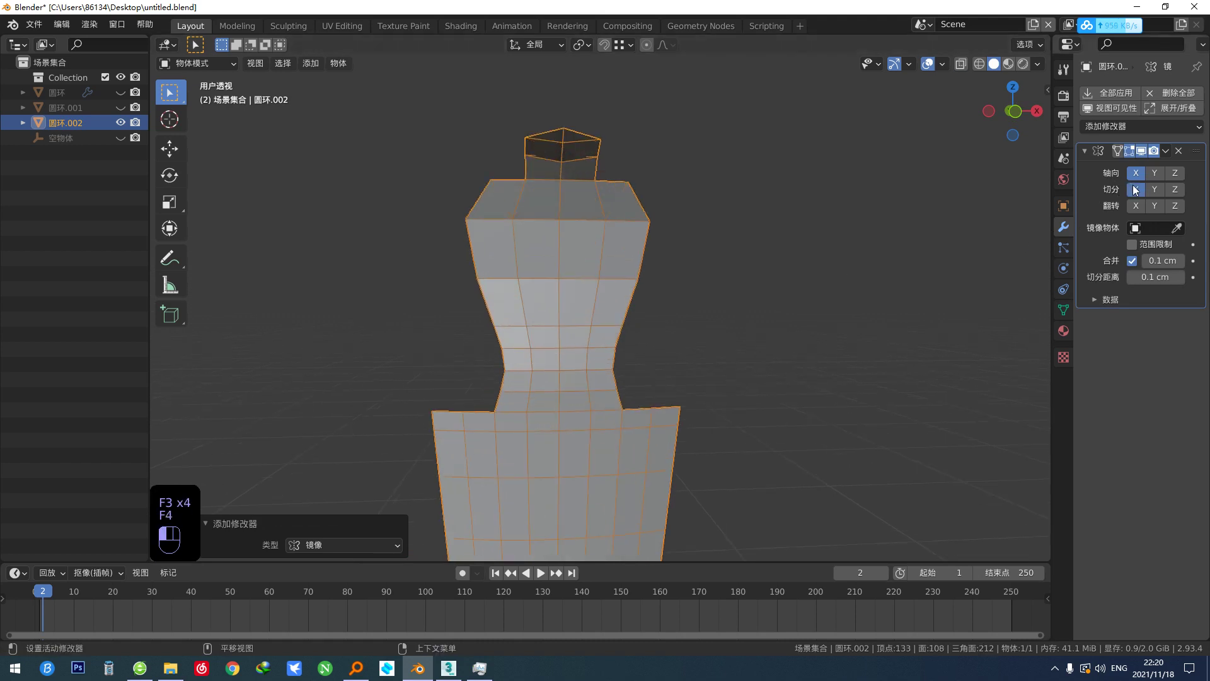
alt+middle_drag(704, 284, 705, 269)
key(ctrl+a)
In Edit Mode, add two centred loop cuts across the wide body, in its fourth and sixth bands from the upper edge.
scroll(634, 391, down, 2)
middle_drag(634, 392, 615, 320)
alt+middle_drag(615, 320, 627, 364)
middle_drag(546, 259, 610, 378)
key(Tab)
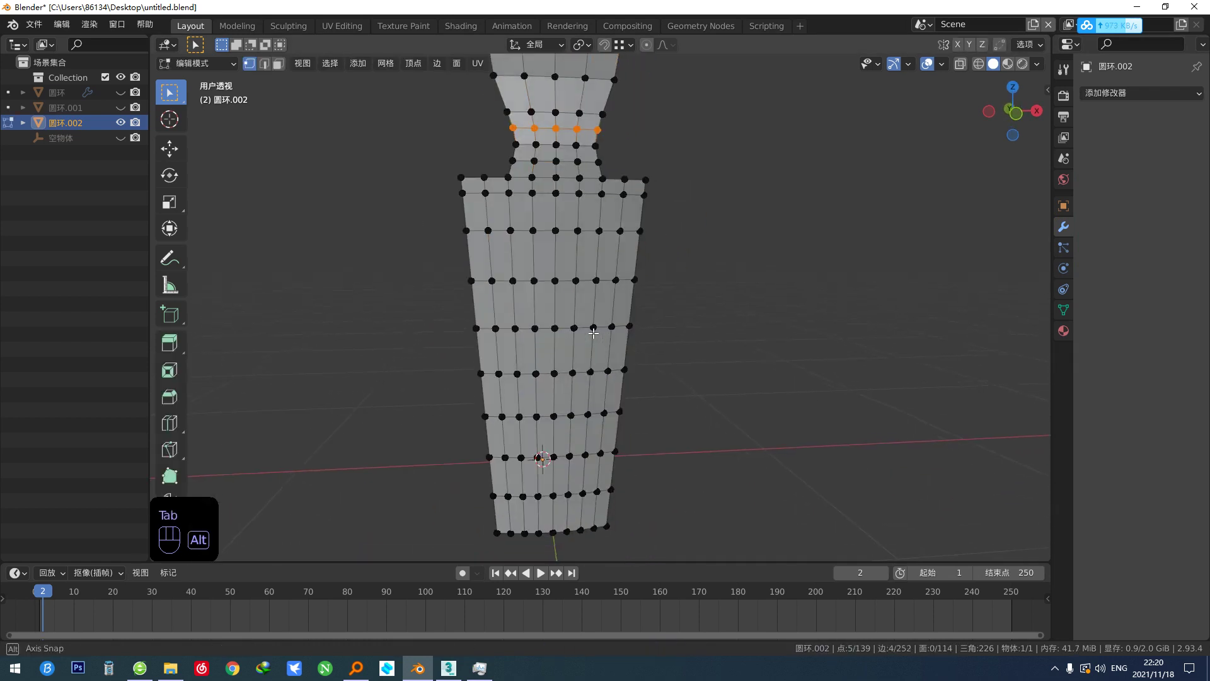
middle_drag(699, 325, 718, 311)
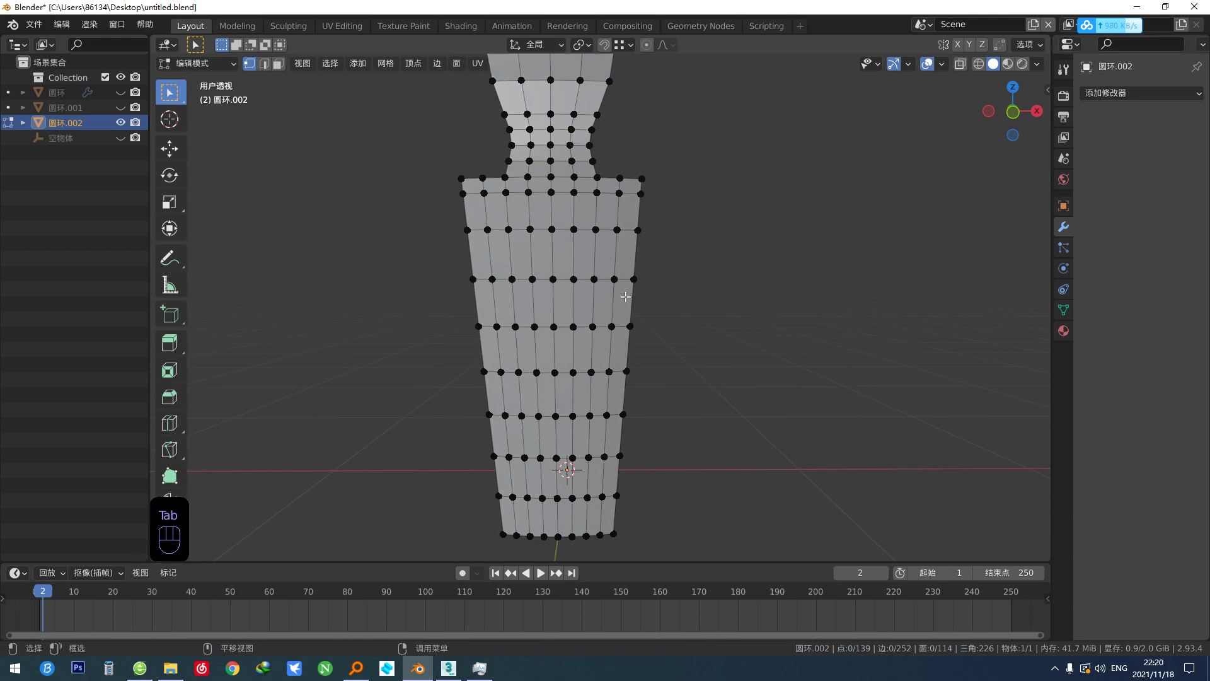
key(shift+v)
click(565, 304)
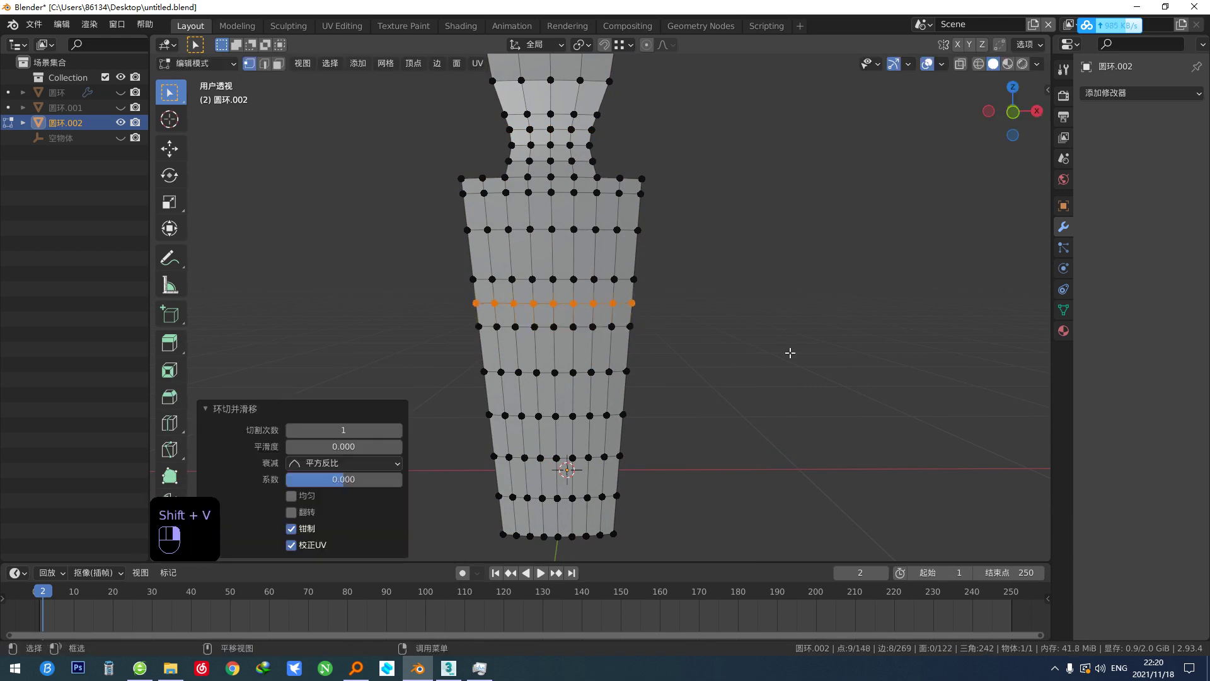
shift+scroll(670, 341, down, 3)
key(shift+v)
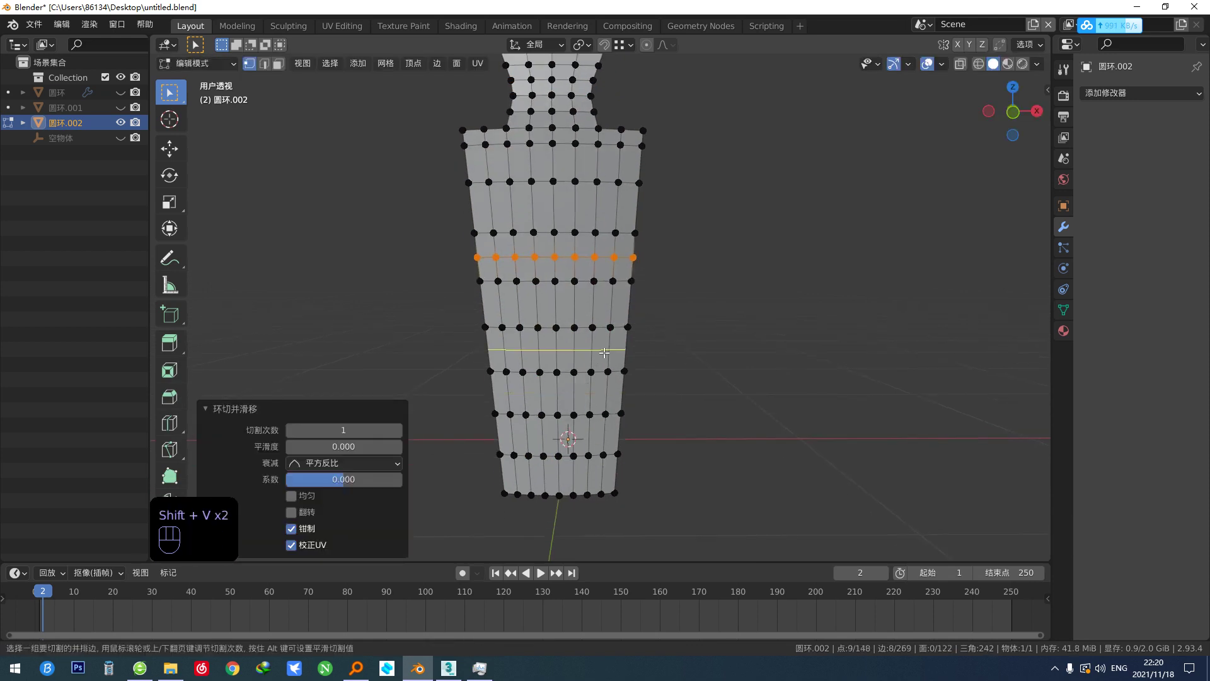
click(602, 394)
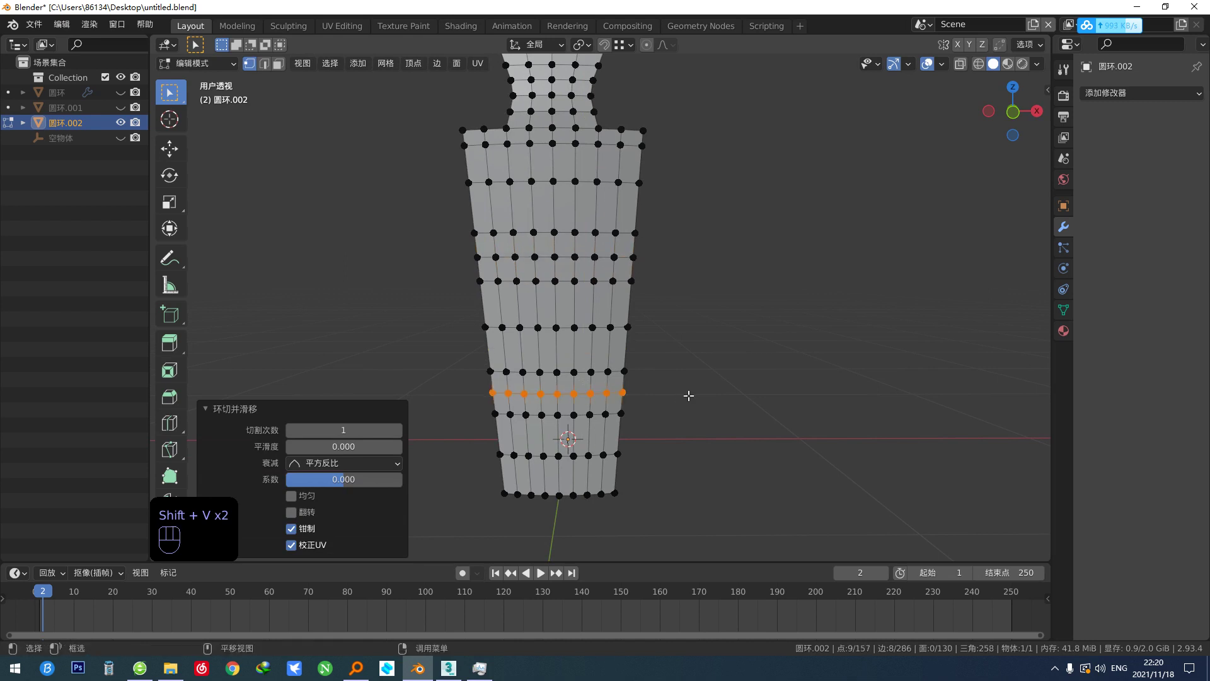
Select the vertical edges of all bands between the two new loops and spread them evenly with LoopTools Gstretch.
key(2)
alt+middle_drag(655, 397, 627, 389)
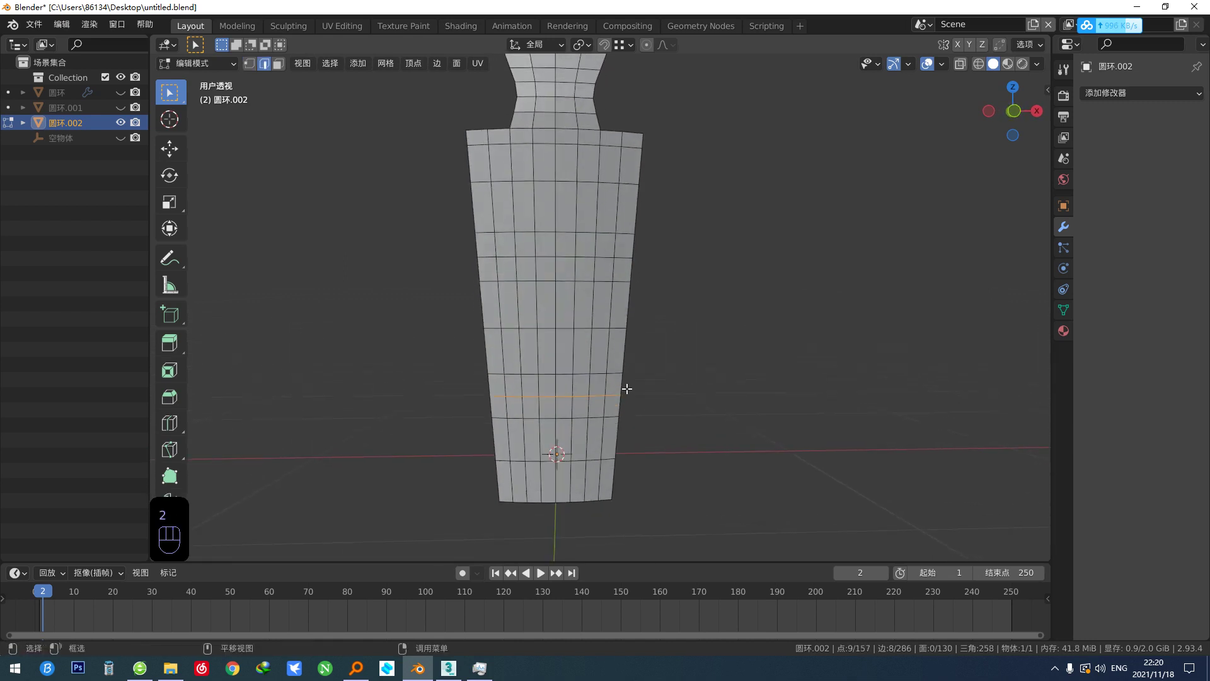
scroll(628, 382, up, 1)
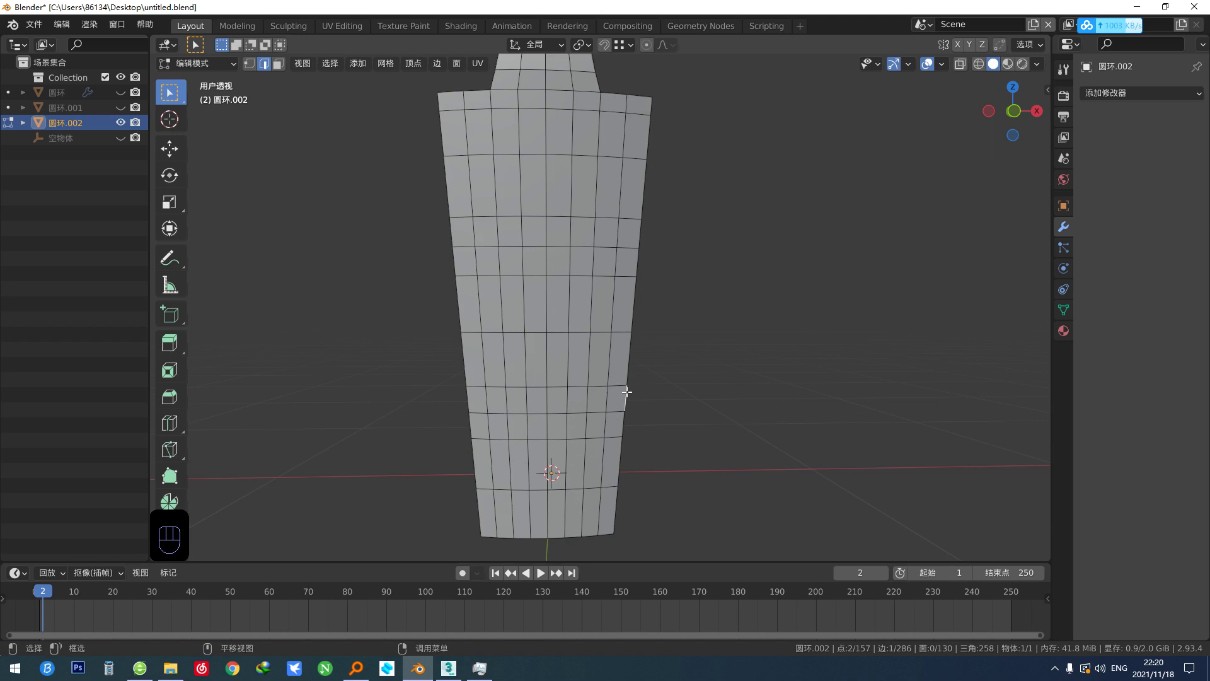
ctrl+alt+click(609, 401)
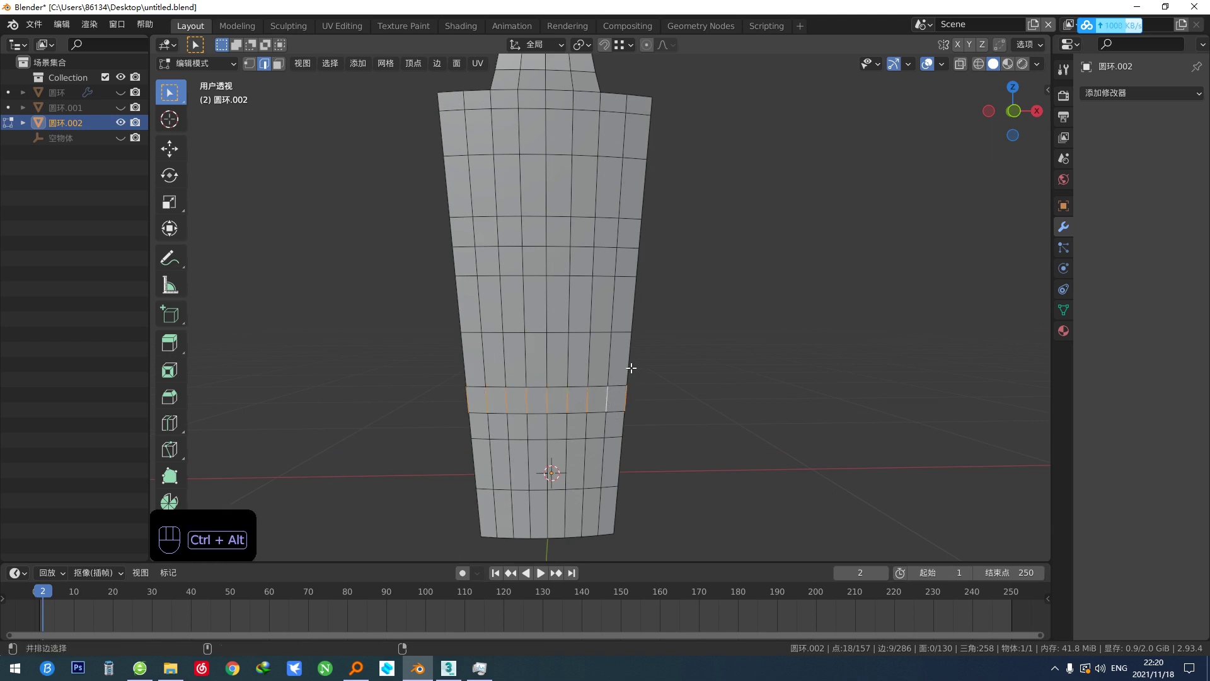
ctrl+alt+shift+click(609, 365)
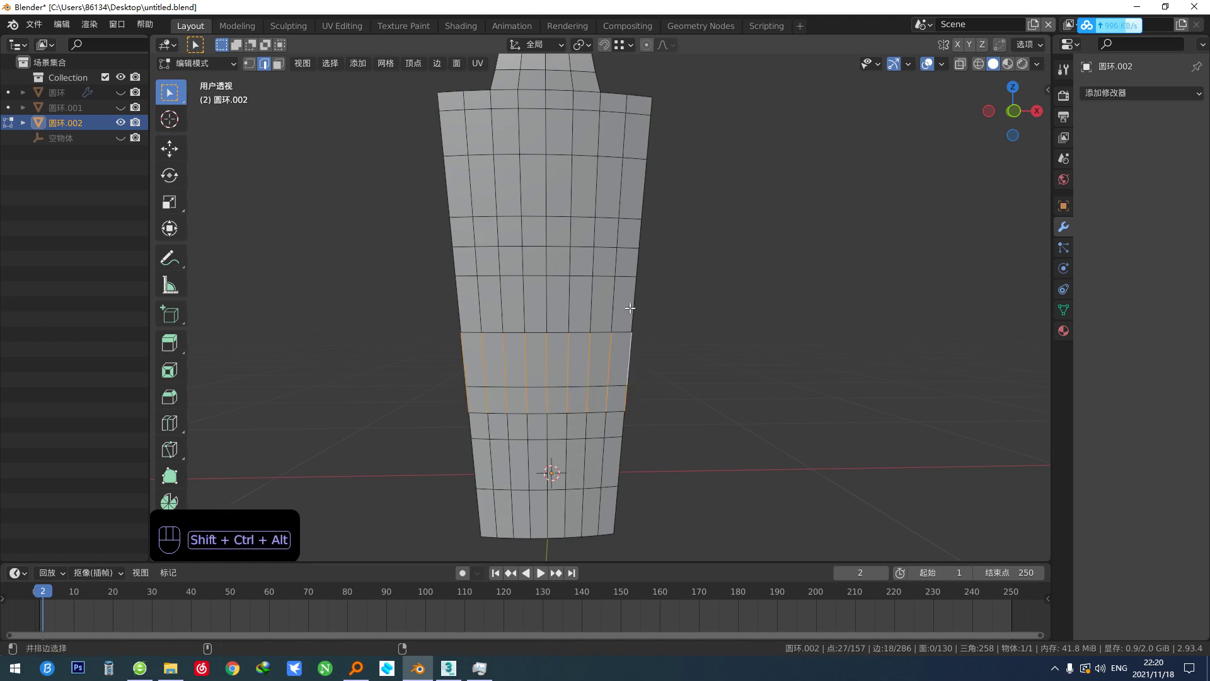
ctrl+alt+shift+click(633, 258)
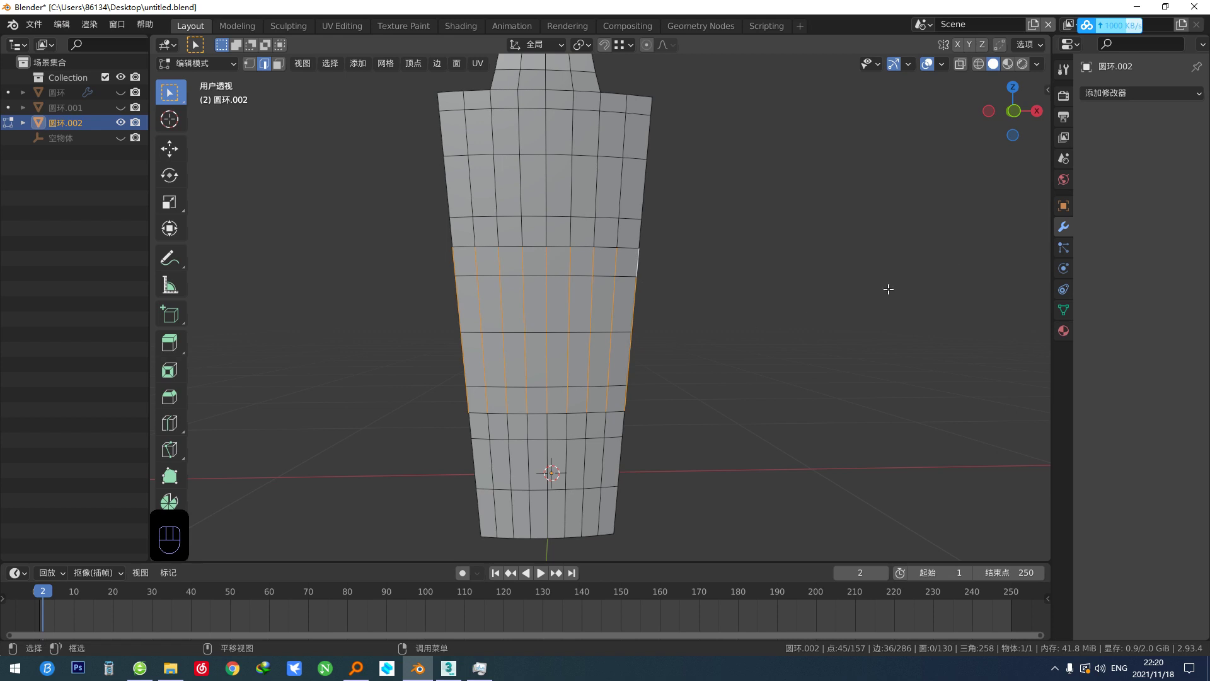
key(n)
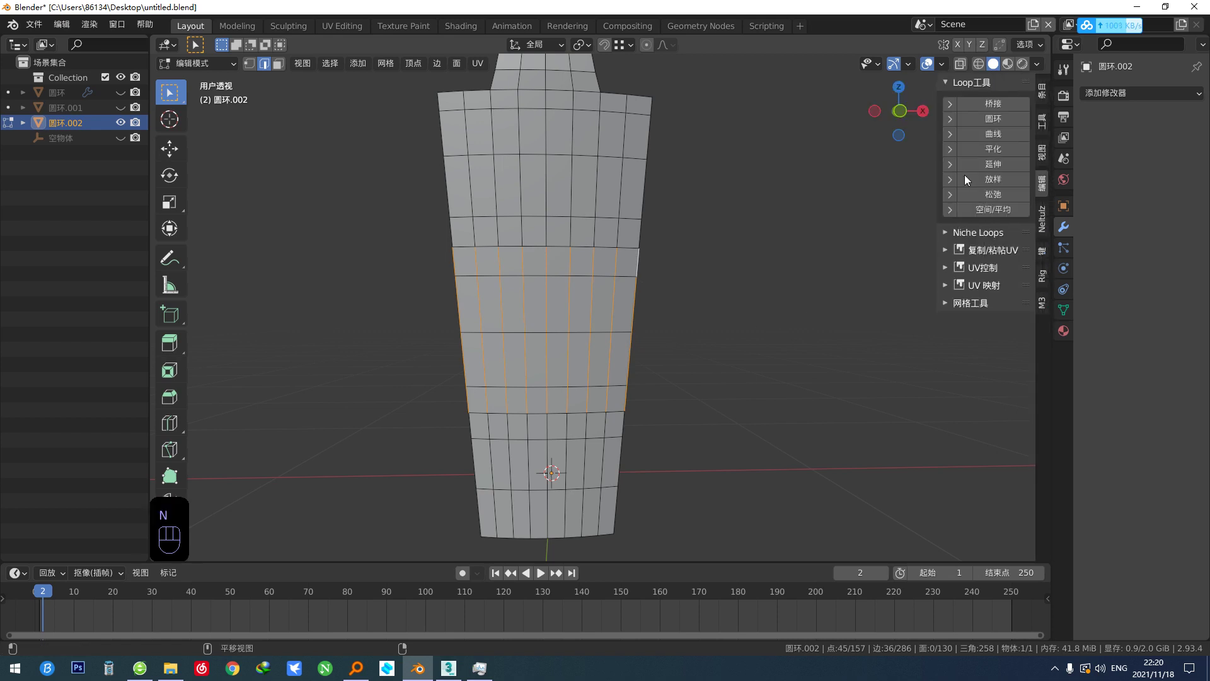
click(1005, 166)
middle_drag(652, 253, 652, 288)
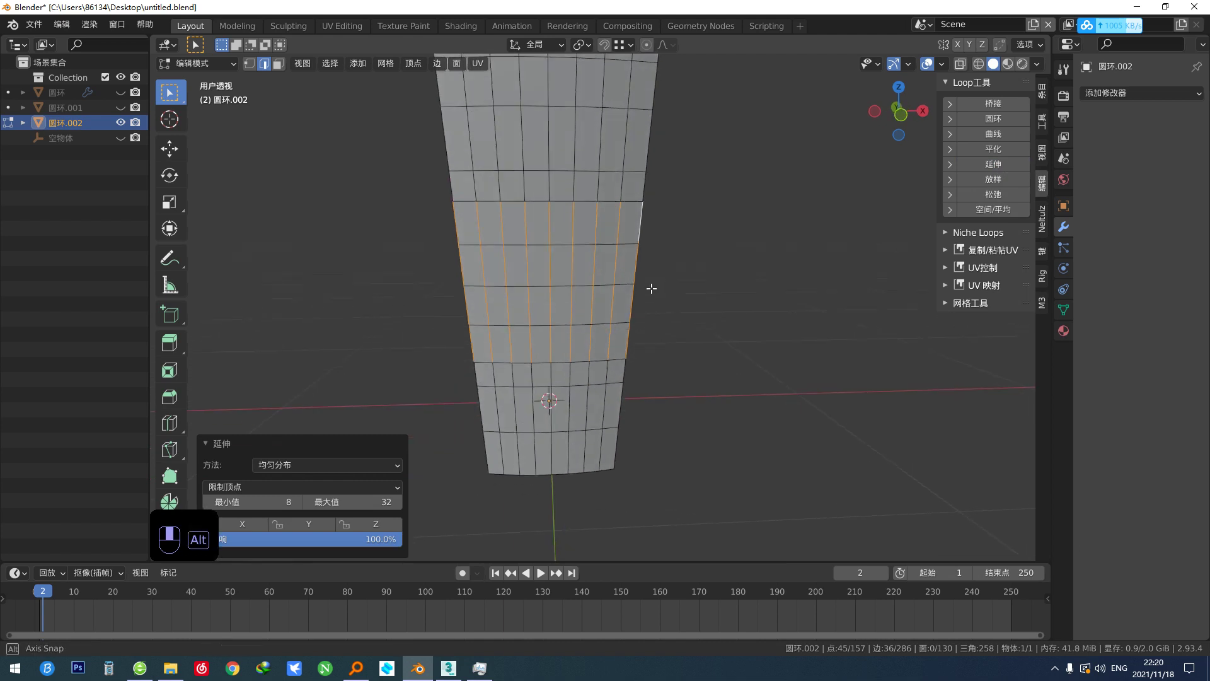
click(652, 289)
Reshape an upper and a lower pair of faces on the body's right half into hexagons with LoopTools Circle.
middle_drag(607, 246, 627, 292)
scroll(626, 294, up, 1)
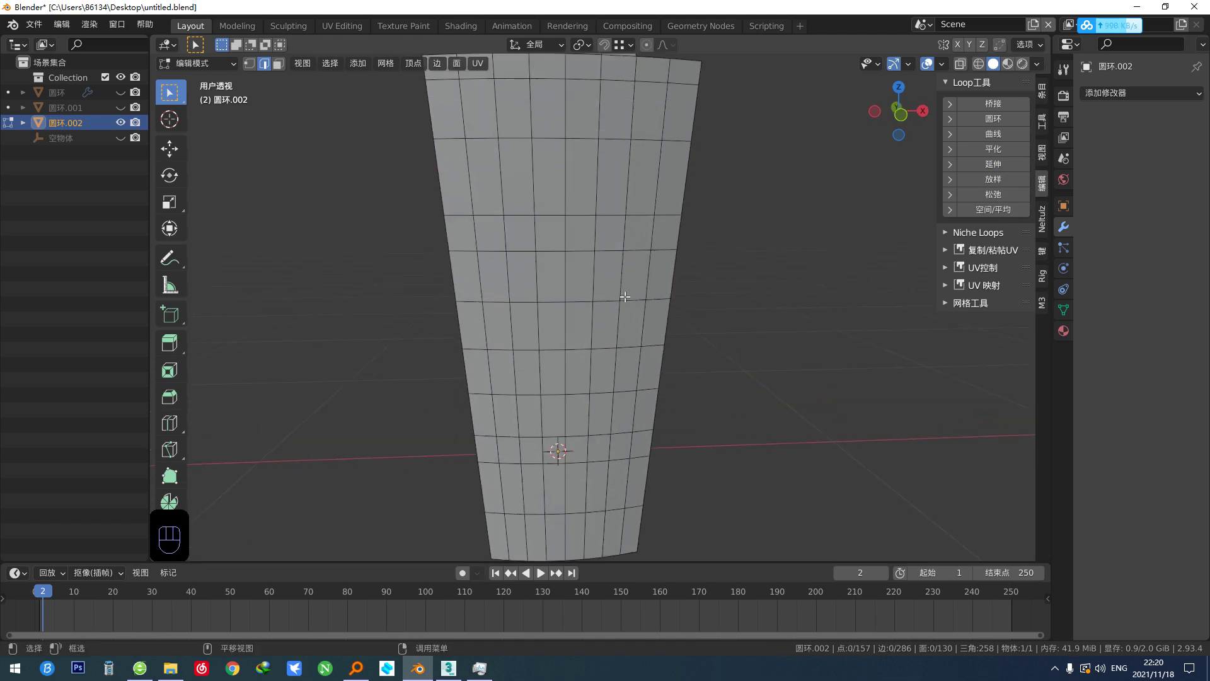
key(3)
click(626, 287)
ctrl+click(604, 277)
mouse_move(618, 322)
middle_down()
mouse_move(630, 315)
mouse_move(611, 362)
mouse_move(604, 322)
middle_up()
click(999, 119)
click(598, 355)
ctrl+click(612, 355)
key(shift+x)
Select the six faces spanning both hexagons and the pair between them, and inset them as one region by 1.079 cm.
click(592, 251)
ctrl+click(618, 251)
ctrl+click(618, 306)
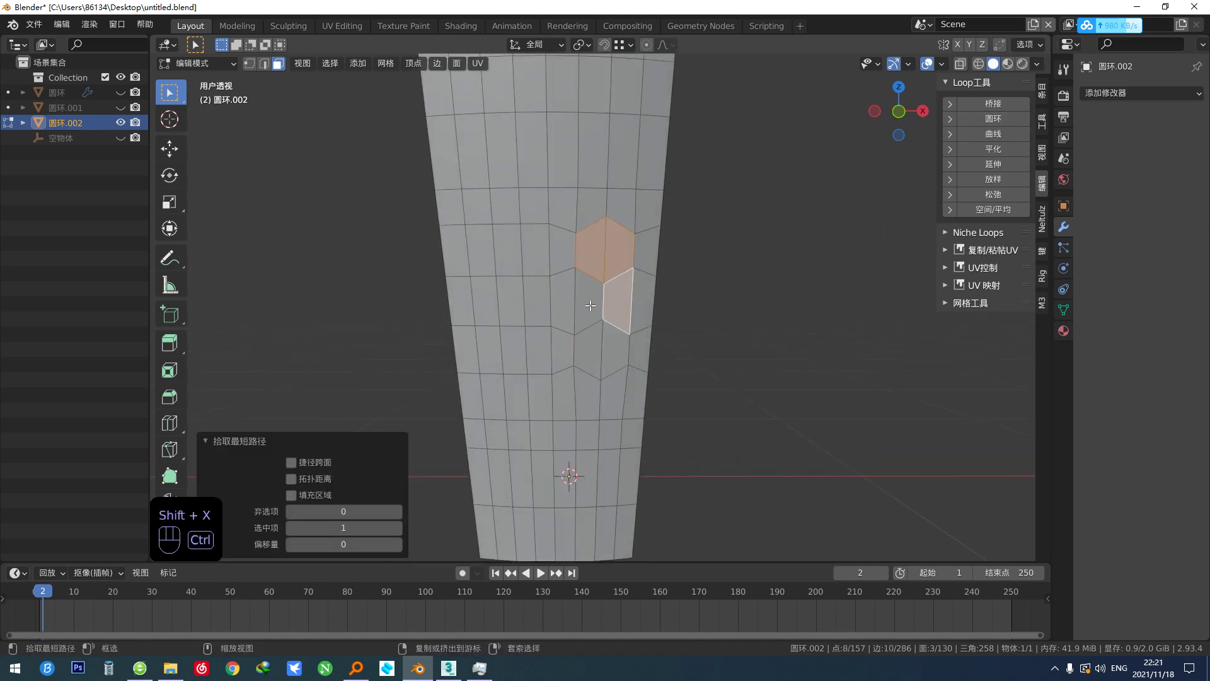
ctrl+click(589, 306)
ctrl+click(595, 352)
ctrl+click(613, 356)
scroll(614, 355, down, 2)
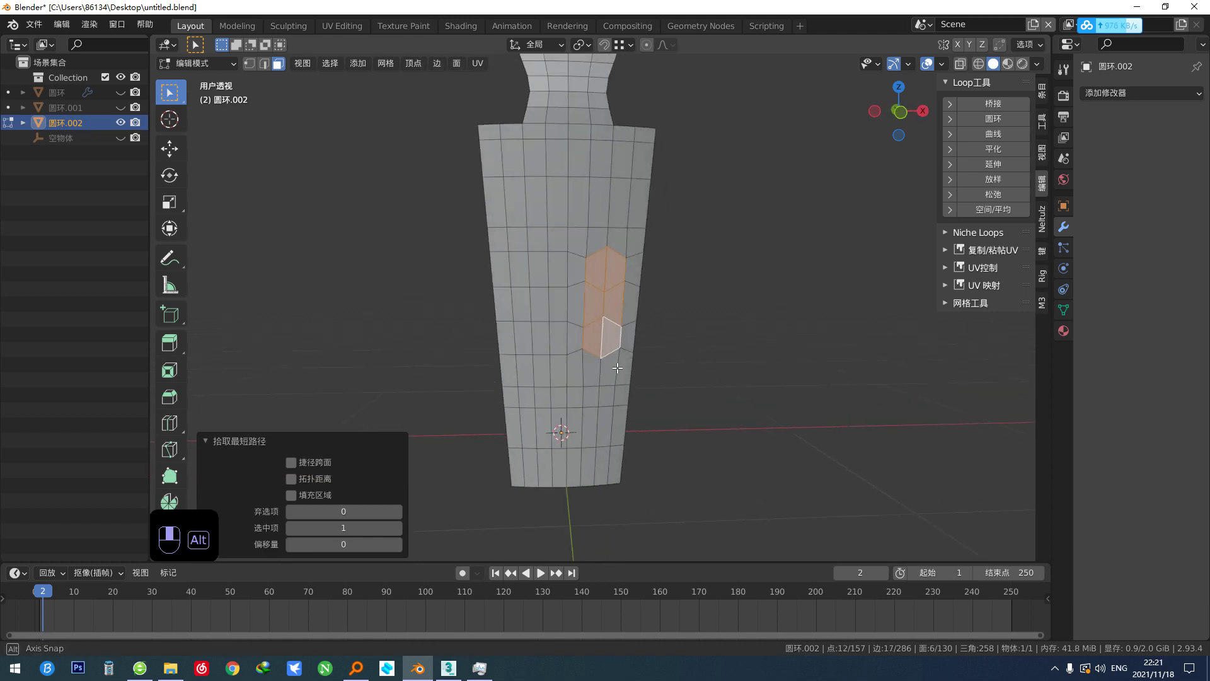
middle_drag(614, 365, 616, 392)
scroll(616, 391, up, 1)
key(alt+a)
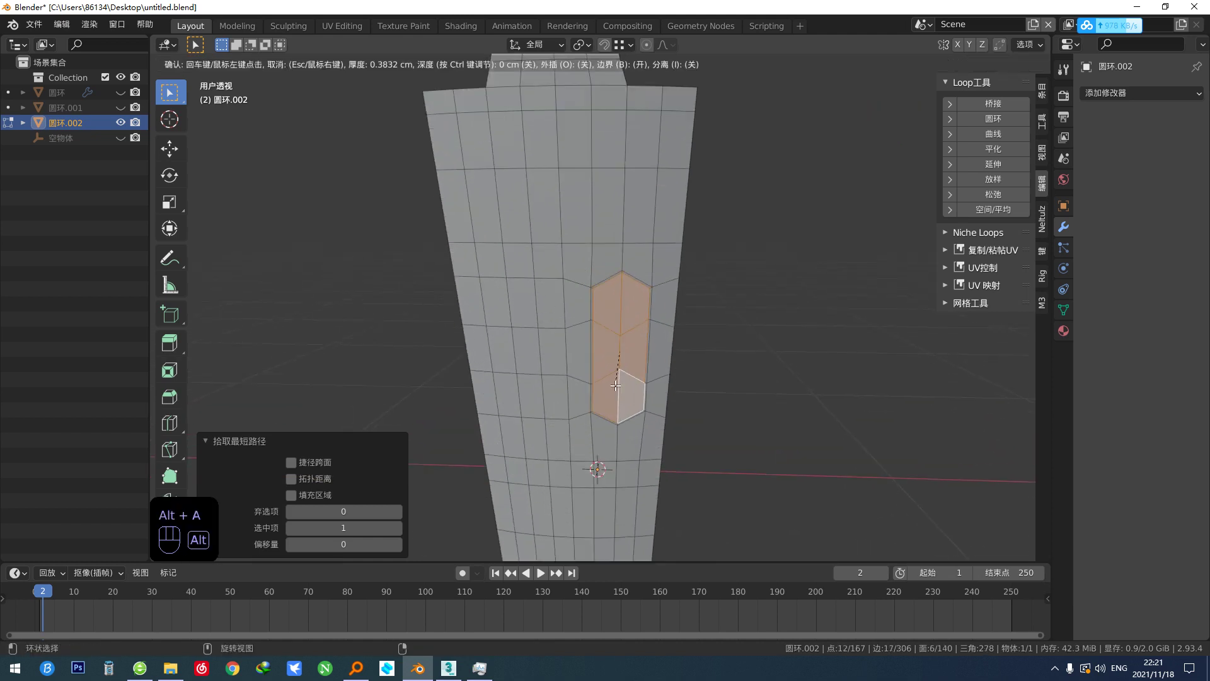
click(619, 385)
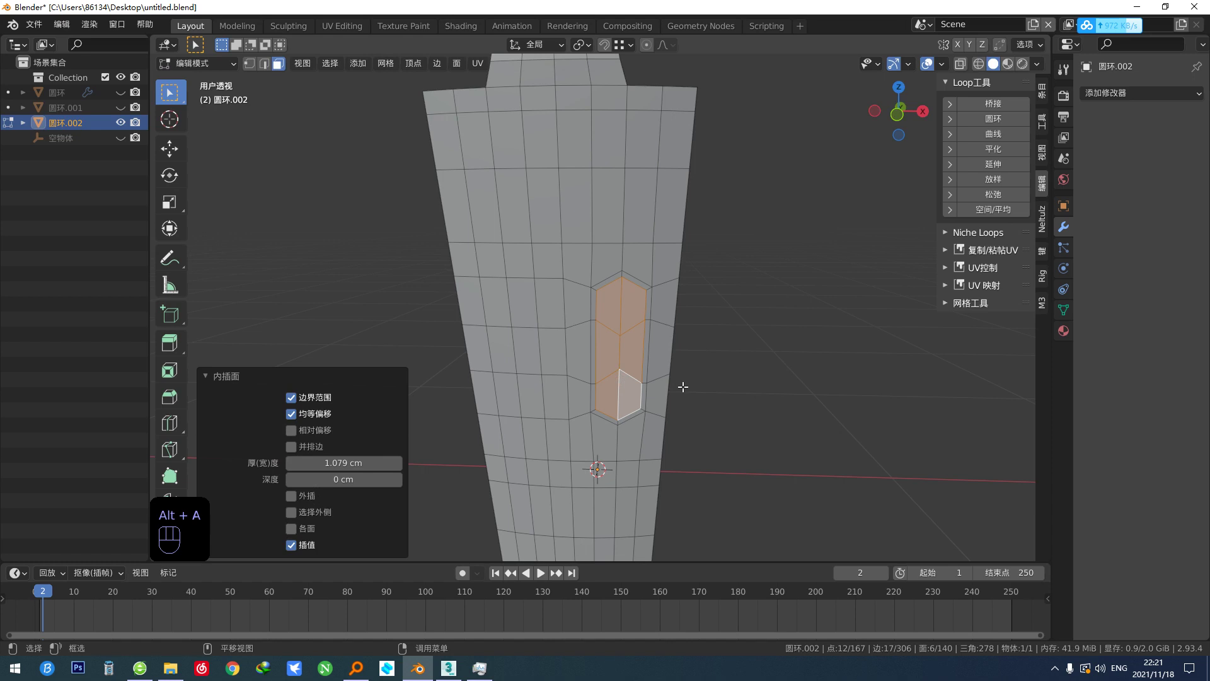
Delete the six inset faces to open an elongated hexagonal window in the body's right half.
key(z)
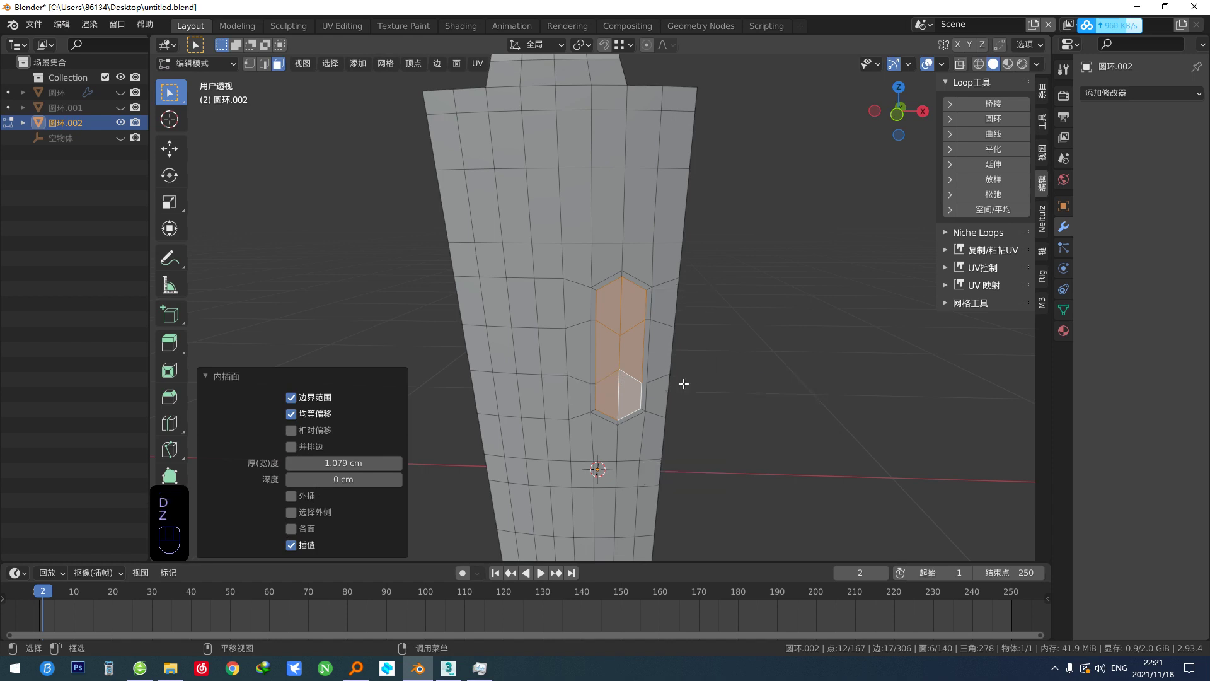
key(x)
click(686, 383)
alt+drag(684, 384, 707, 460)
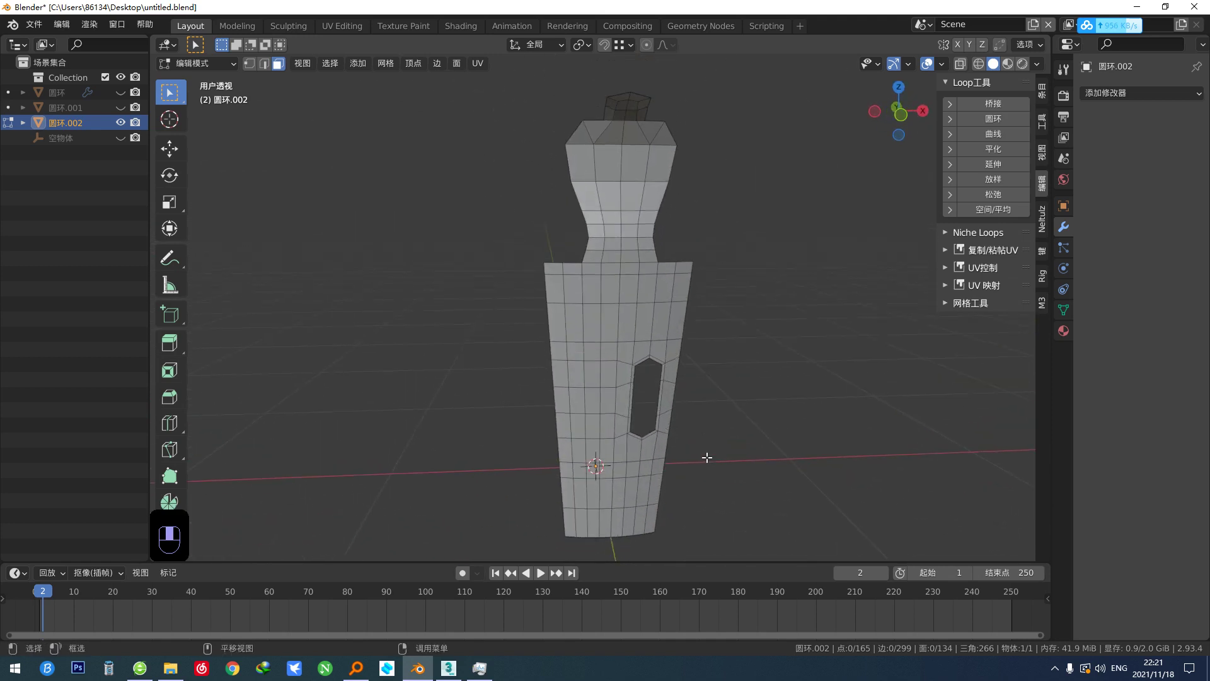
In Object Mode, mirror the window to the body's left half with an X-axis Mirror modifier bisected on X, and apply it.
key(Tab)
click(736, 241)
right_click(779, 319)
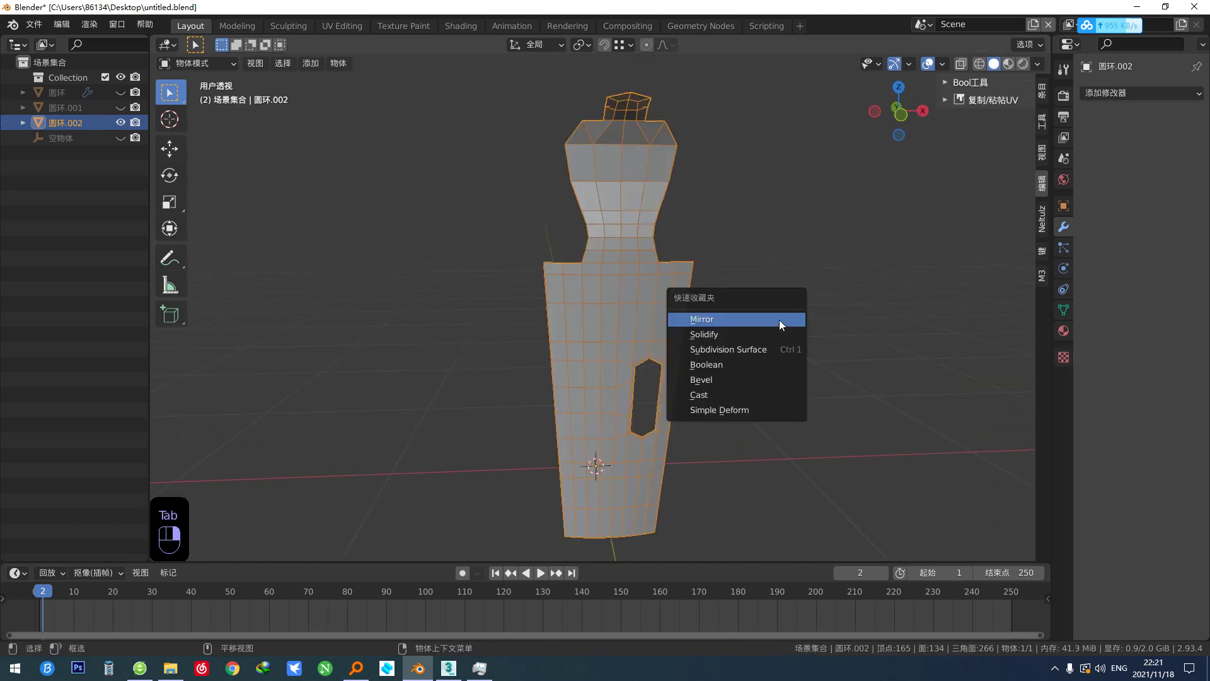
click(740, 320)
click(1136, 189)
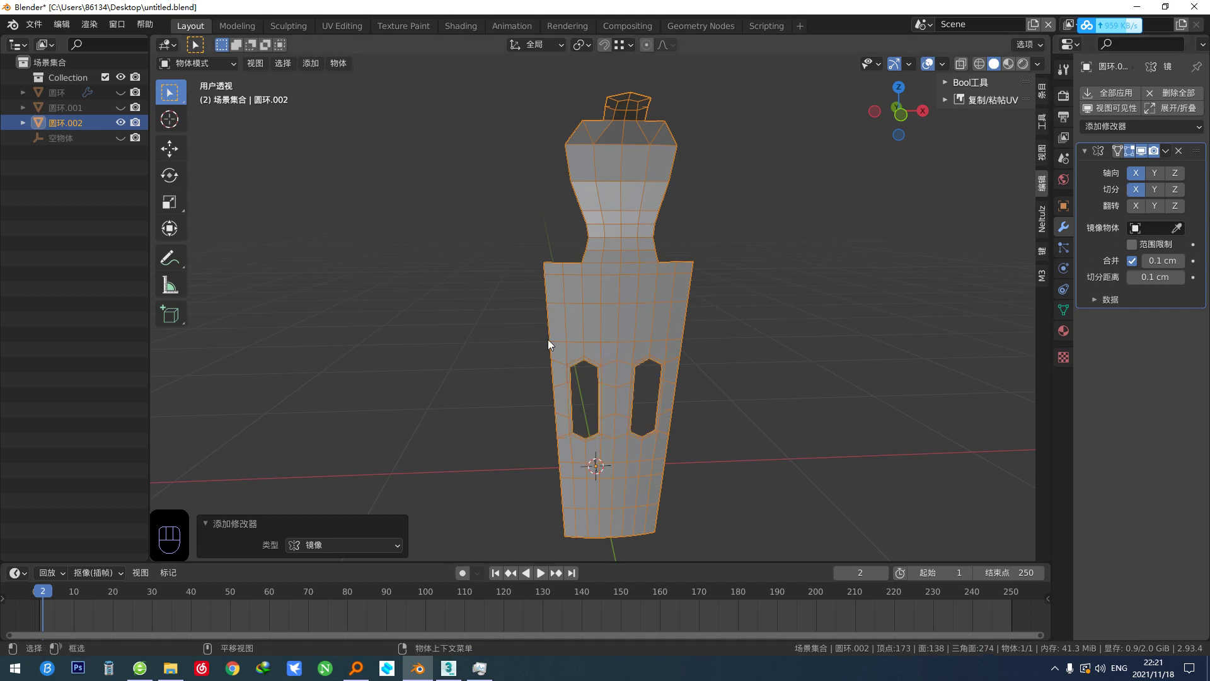
alt+drag(547, 339, 597, 361)
key(ctrl+a)
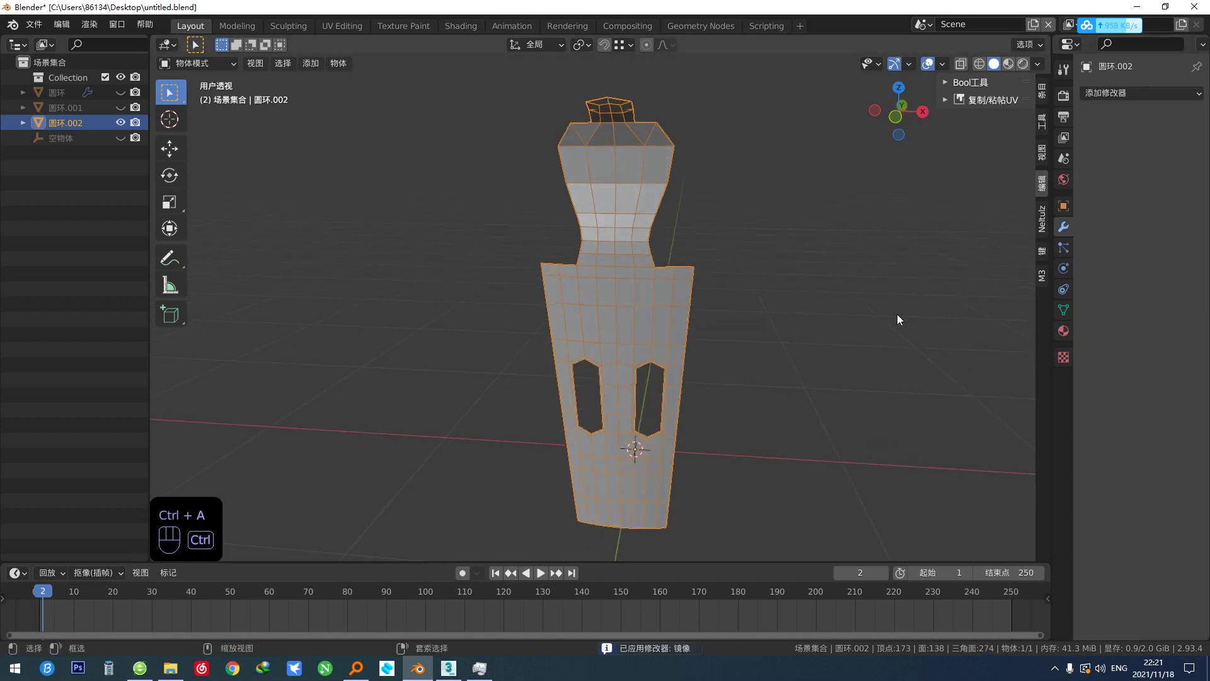
alt+drag(687, 394, 584, 433)
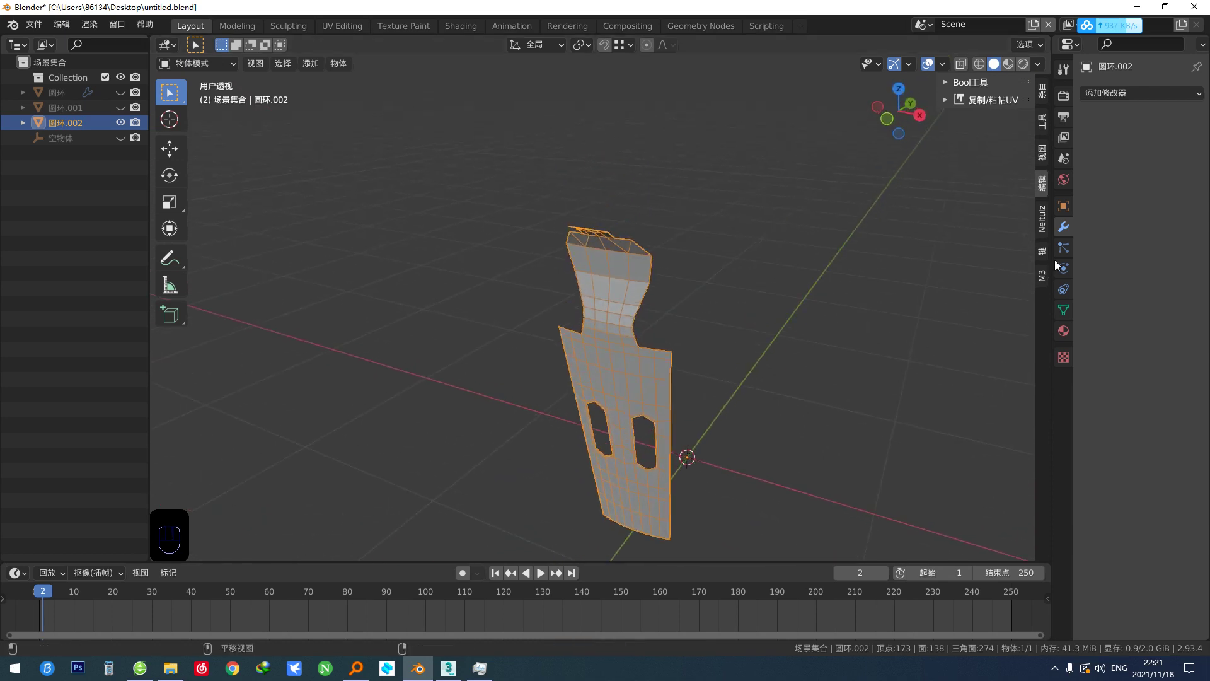
Add an Array modifier to the ring section.
click(1120, 95)
click(959, 134)
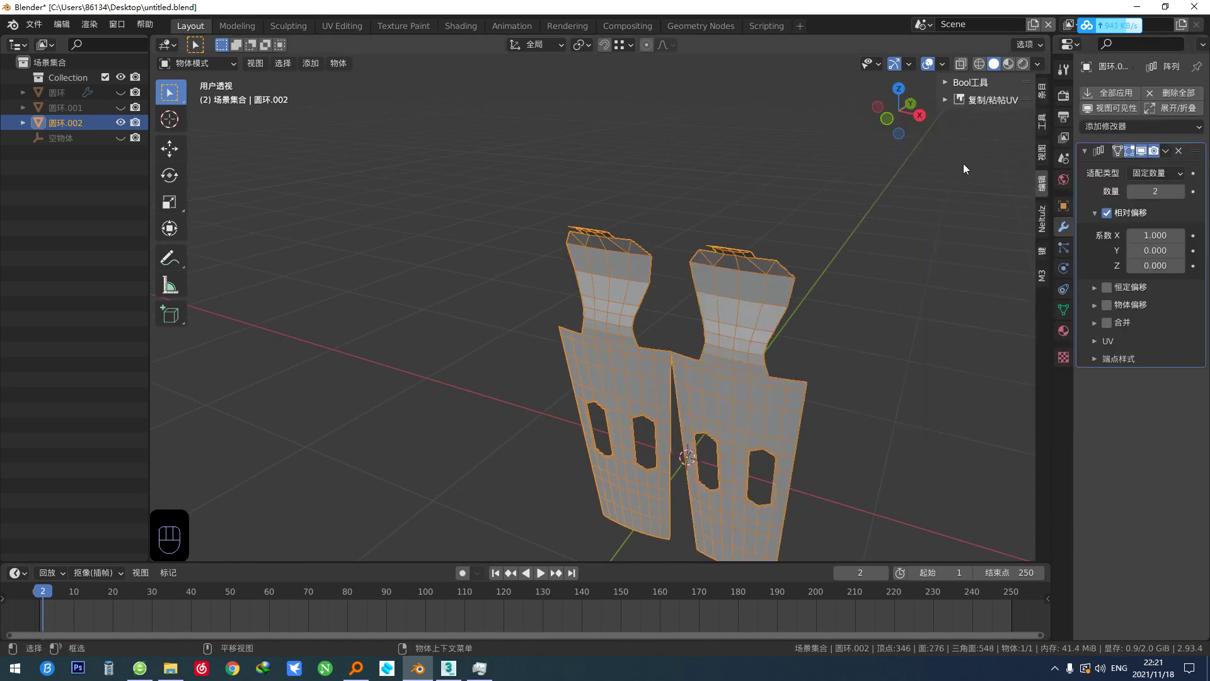
alt+drag(814, 386, 837, 470)
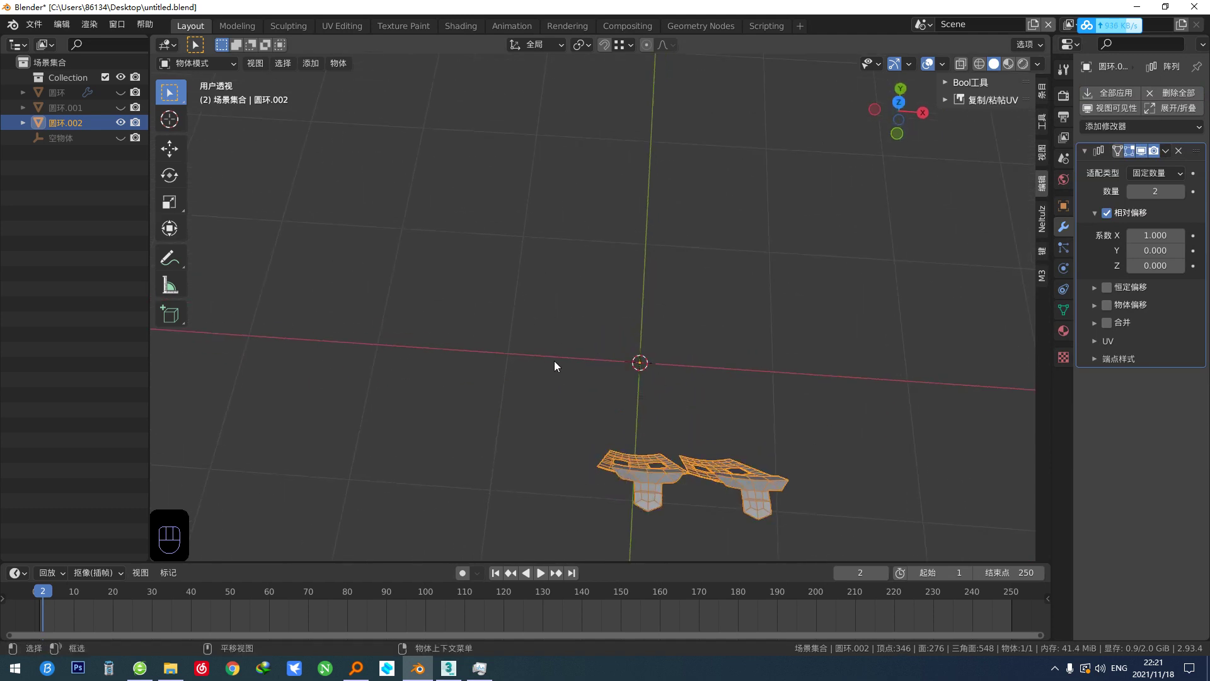
alt+drag(728, 387, 604, 366)
Add a plain-axes empty at the world origin.
click(327, 318)
key(shift+a)
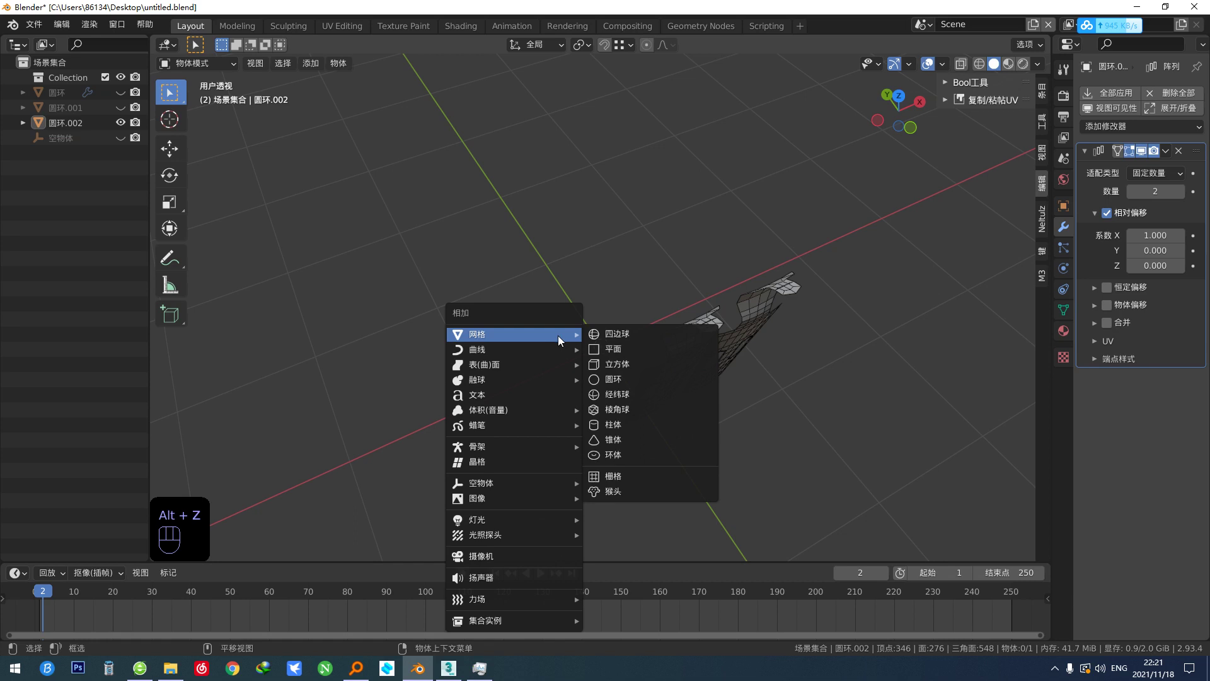
mouse_move(512, 482)
click(621, 478)
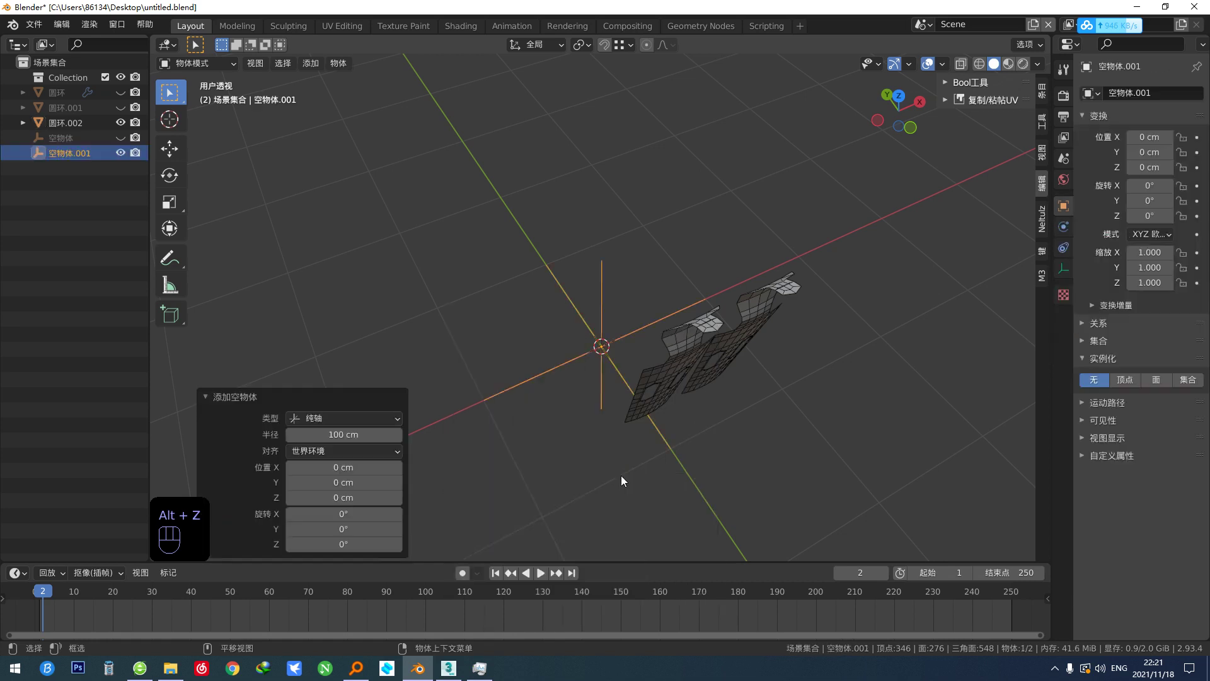
Switch the section's array from relative offset to object offset, using the new empty as the offset object.
click(632, 362)
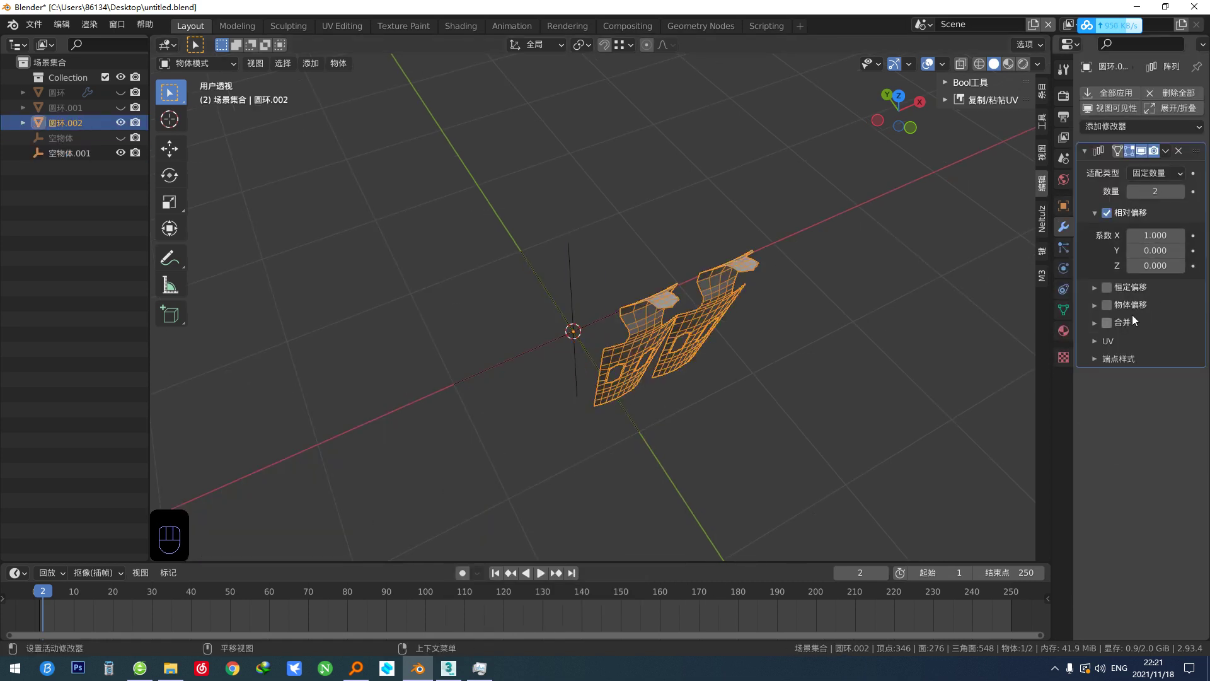
click(1112, 306)
click(1177, 328)
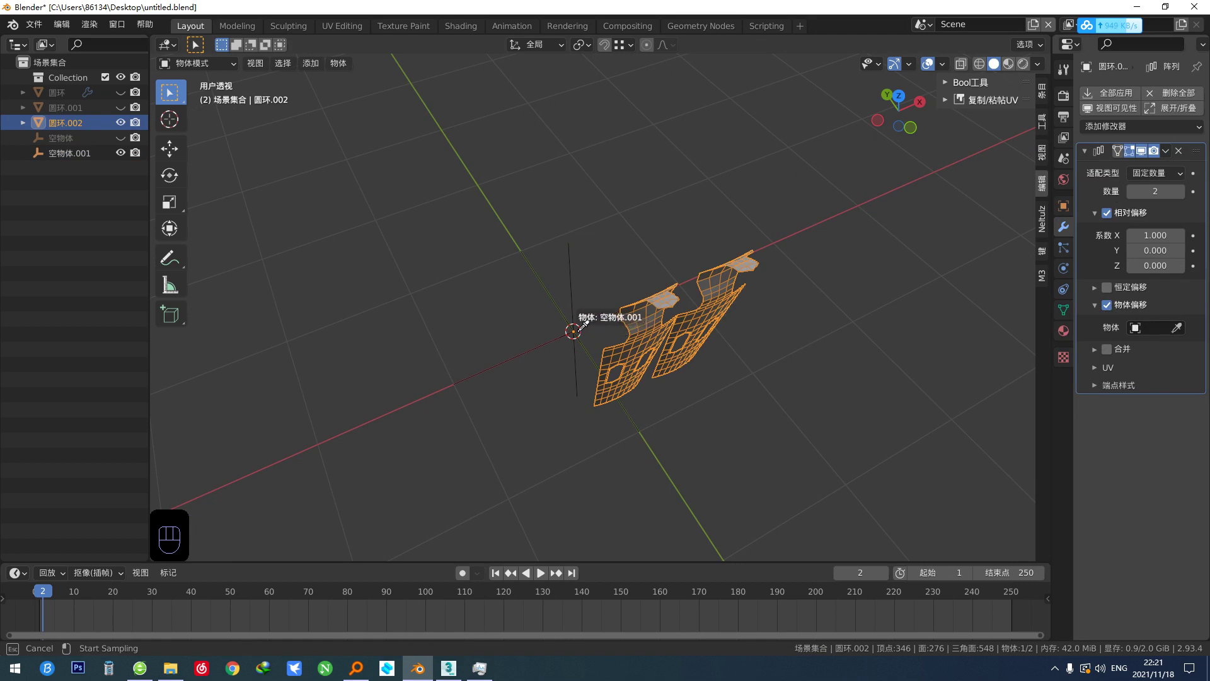
click(586, 319)
click(1107, 214)
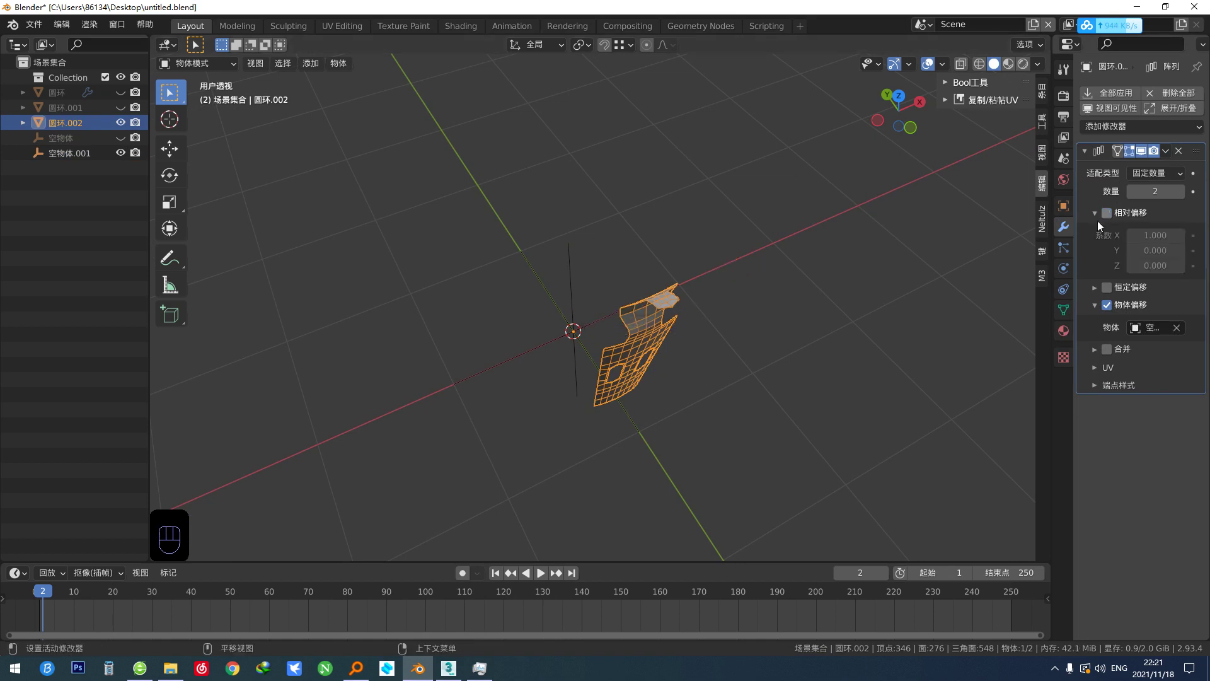
Set the array count to 12.
alt+drag(605, 328, 645, 331)
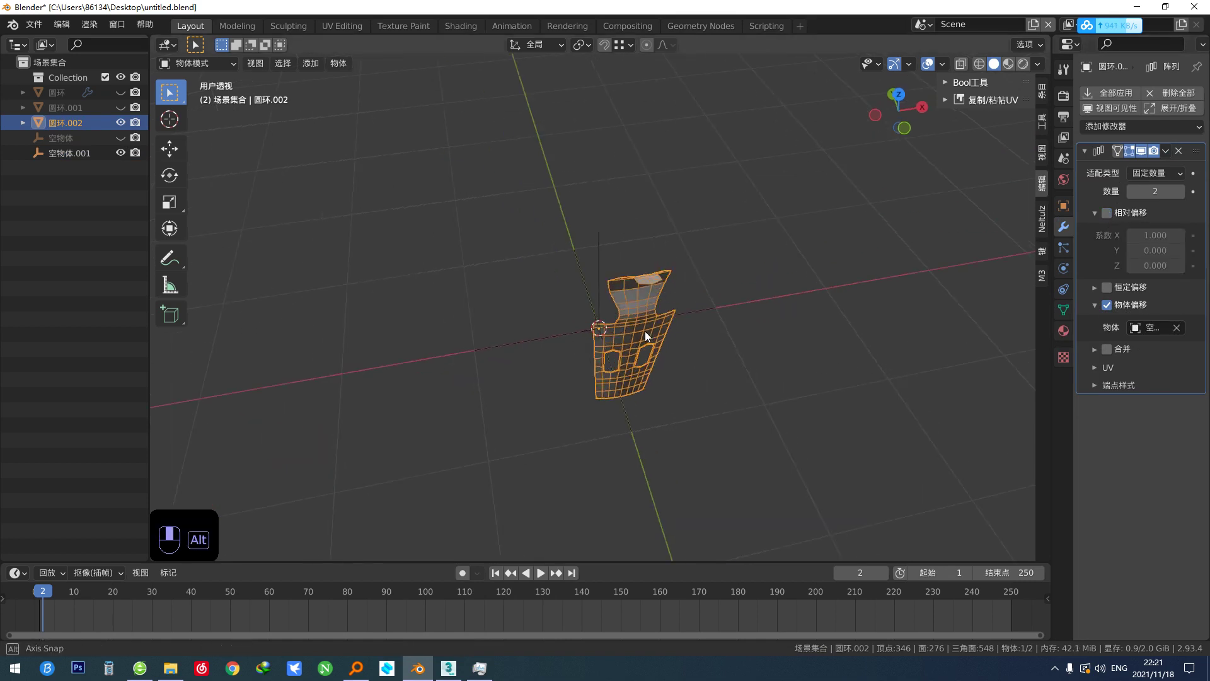
click(1180, 192)
click(1181, 193)
click(1181, 193)
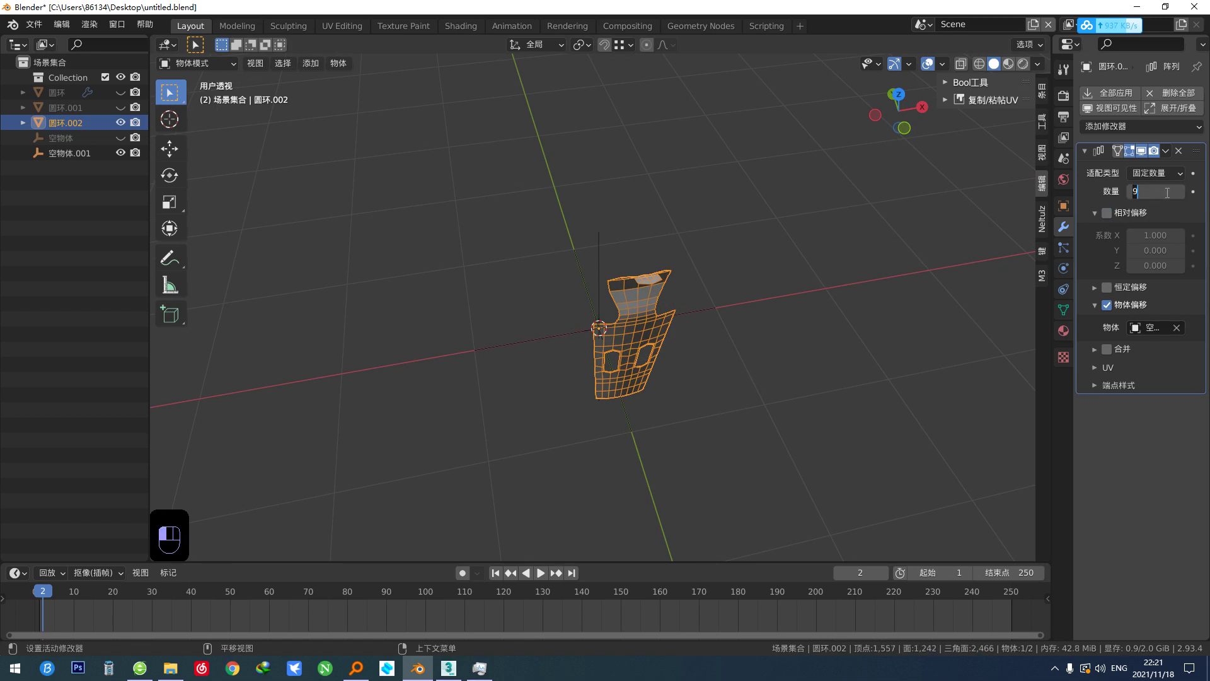
Rotate the new empty 30° about the Z axis so the arrayed sections form a full ring.
click(596, 301)
alt+drag(618, 332, 655, 372)
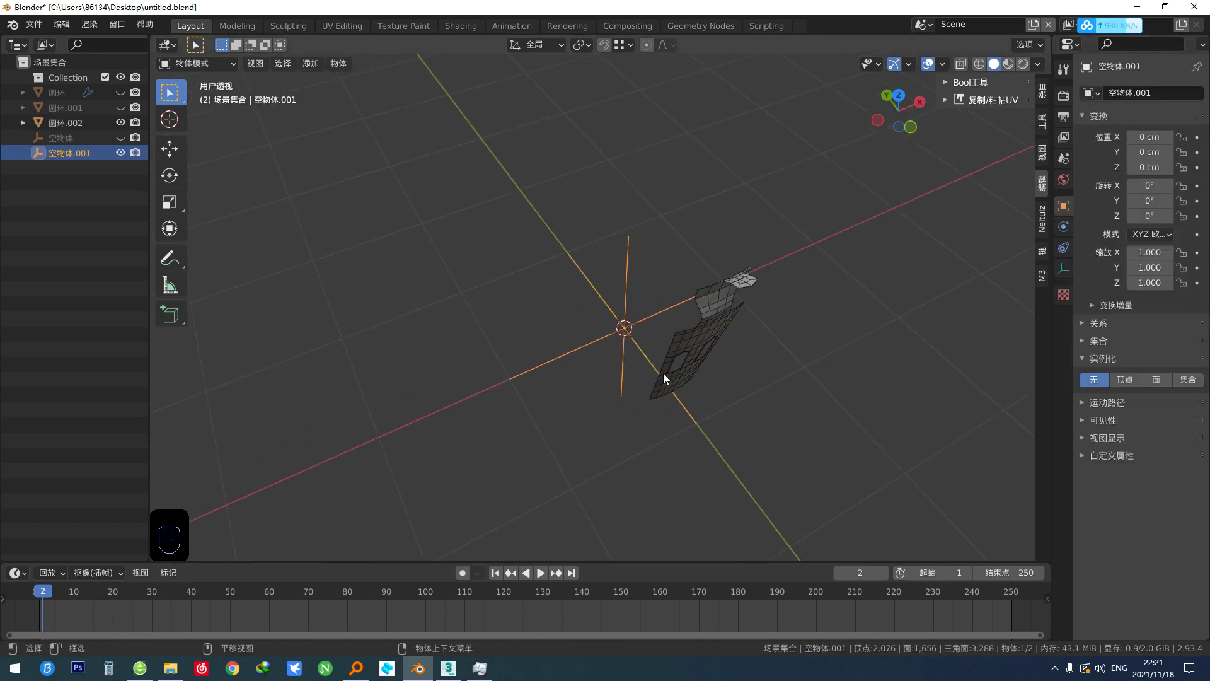
key(r)
key(z)
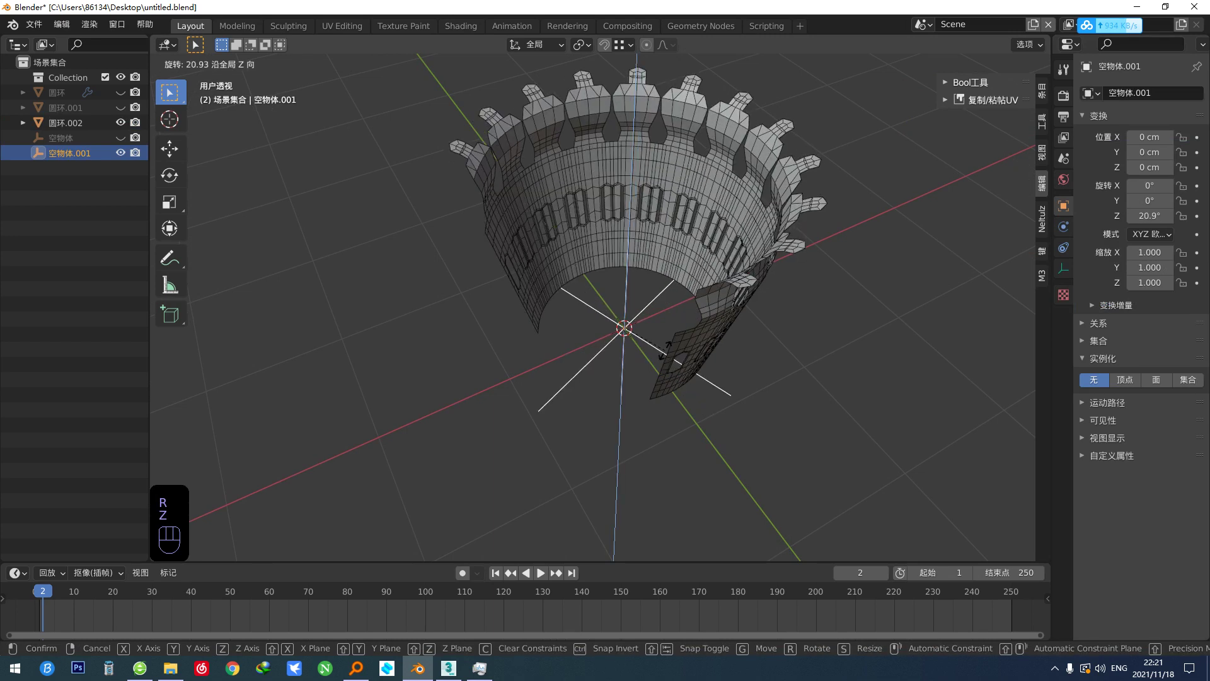
key(KP_3)
key(KP_0)
key(KP_Enter)
alt+drag(653, 350, 603, 365)
Duplicate the arrayed ring in place and apply the Array modifier on the copy.
click(656, 297)
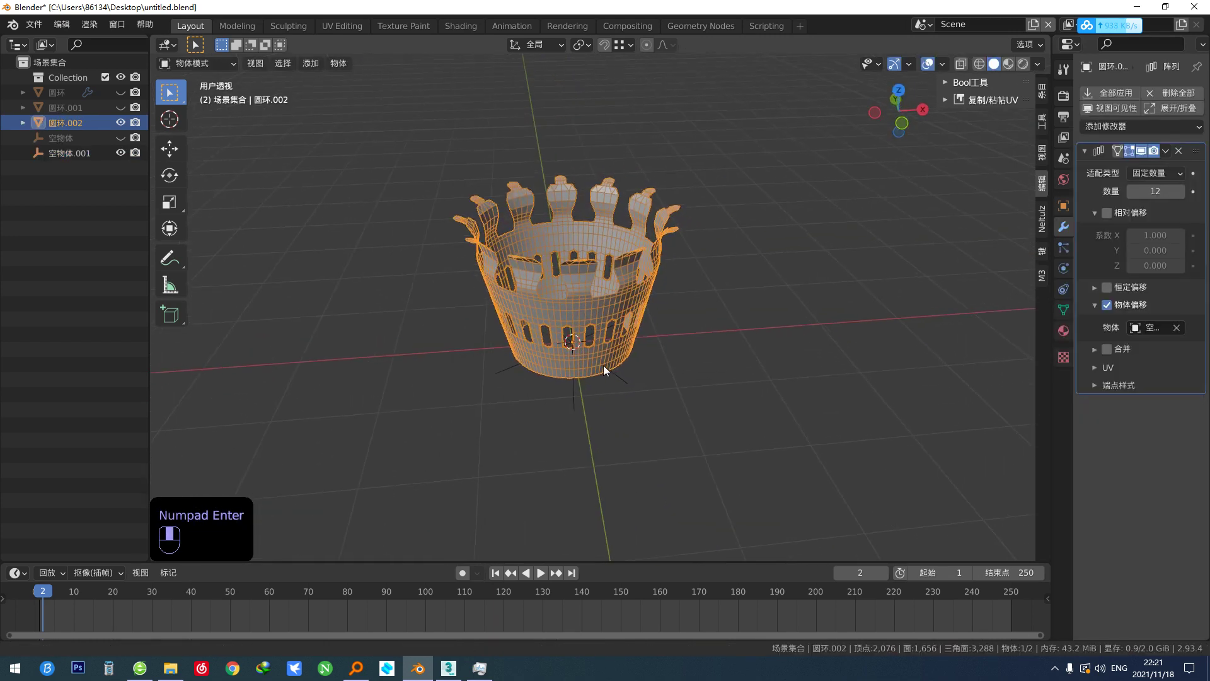
key(shift+d)
right_click(709, 382)
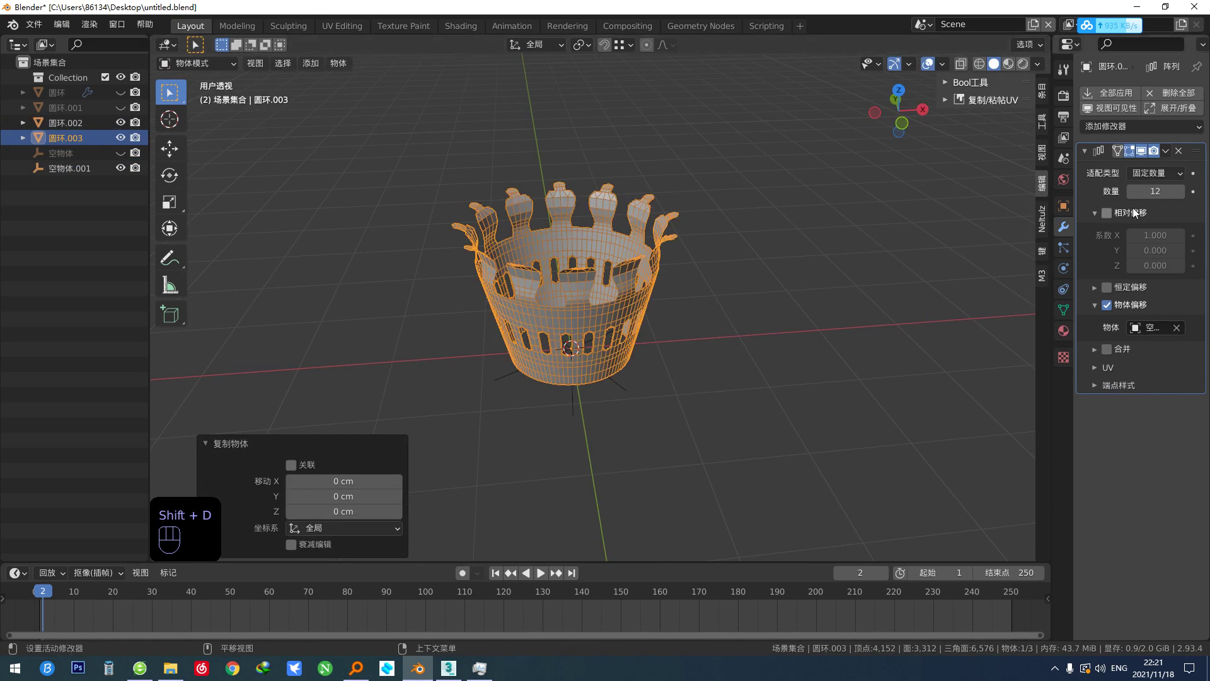
key(ctrl+a)
shift+middle_drag(746, 316, 681, 339)
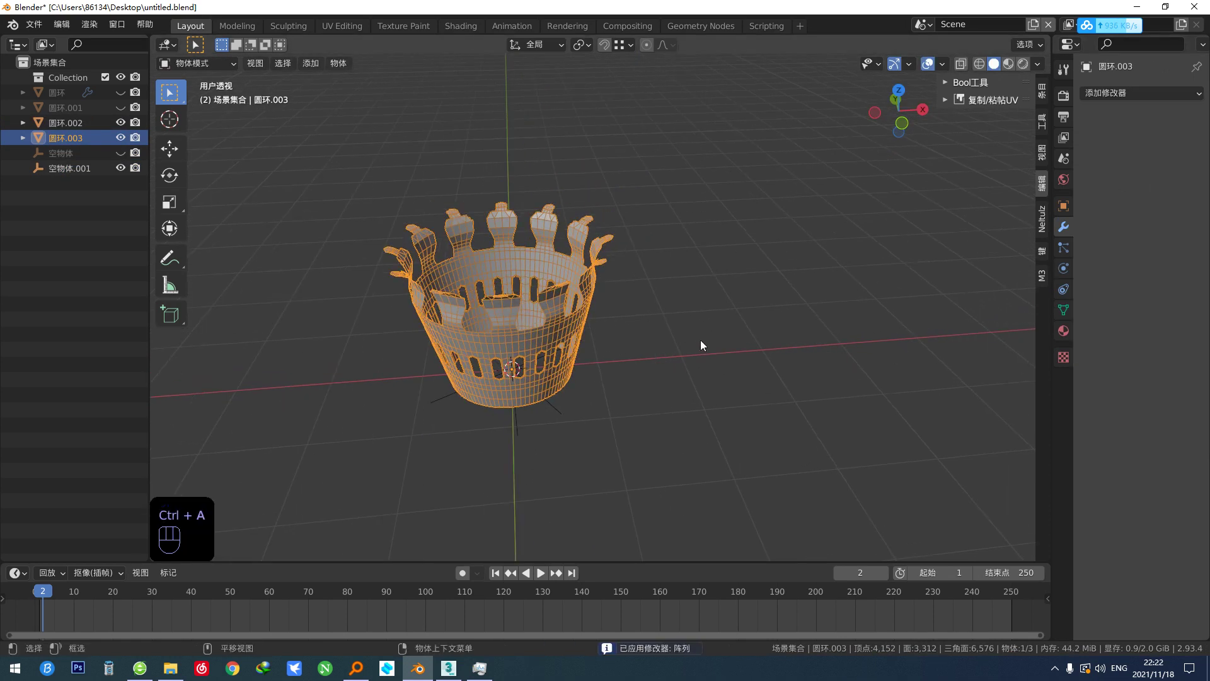
Move the copied ring about 363.86 cm along X and isolate it in local view, seen from the front.
key(g)
click(890, 342)
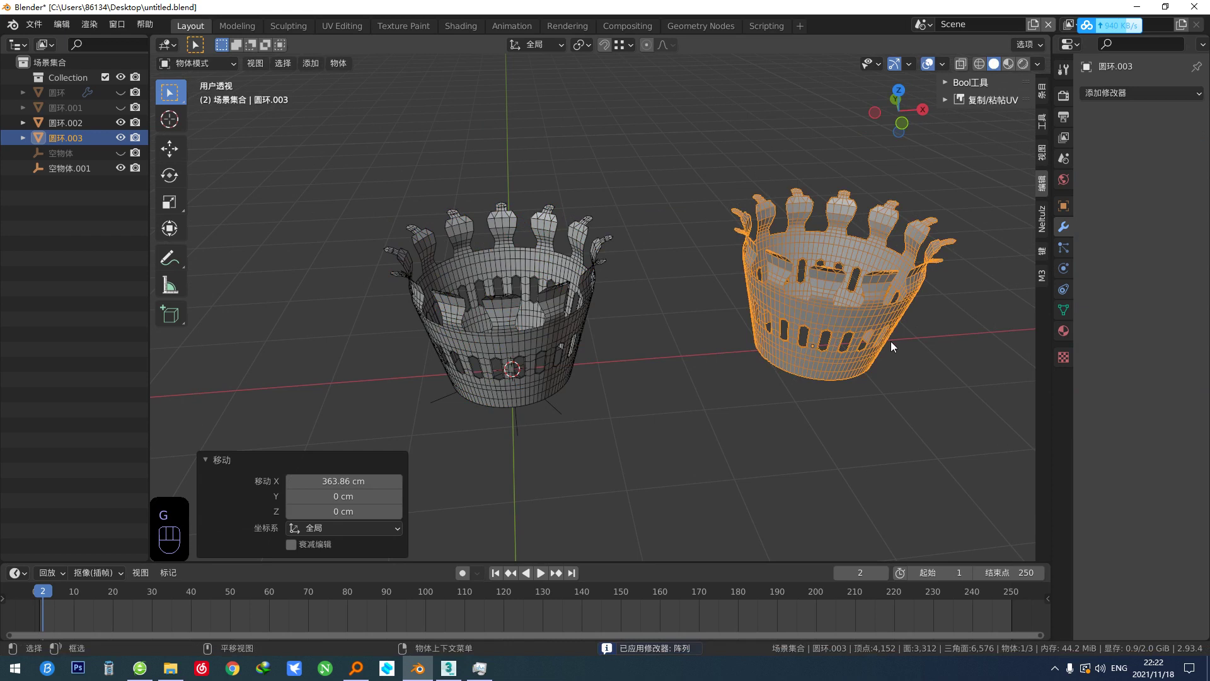
shift+middle_drag(890, 341, 690, 313)
key(slash)
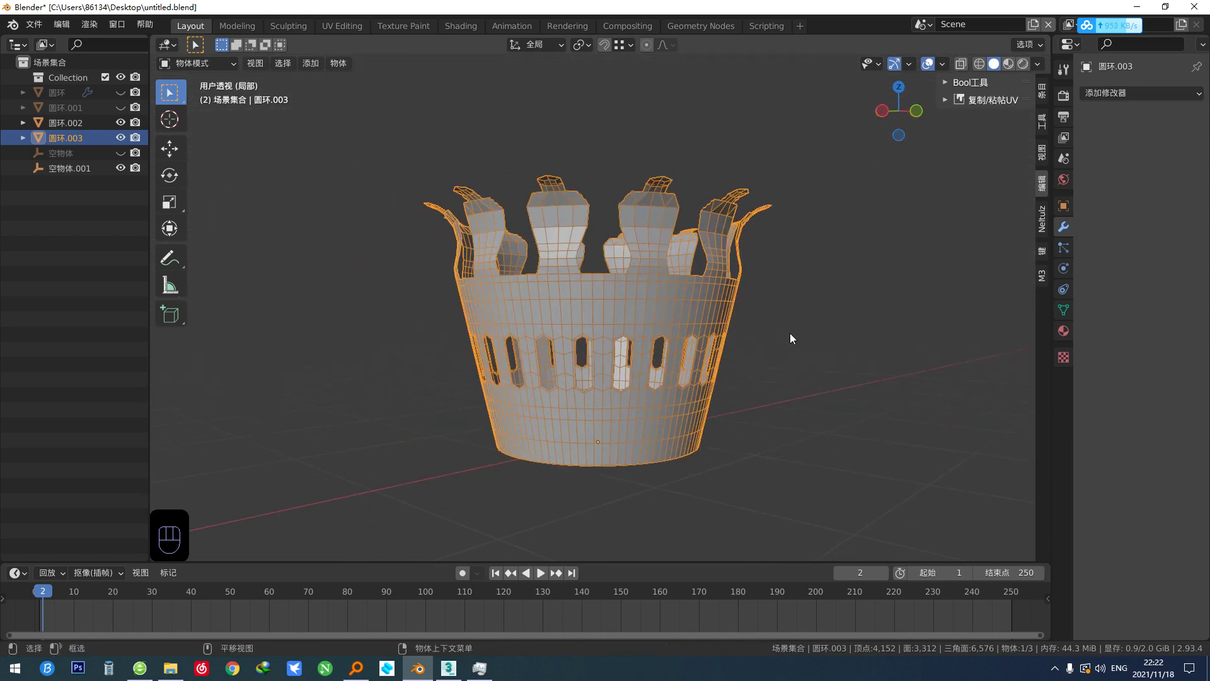
key(grave)
click(654, 289)
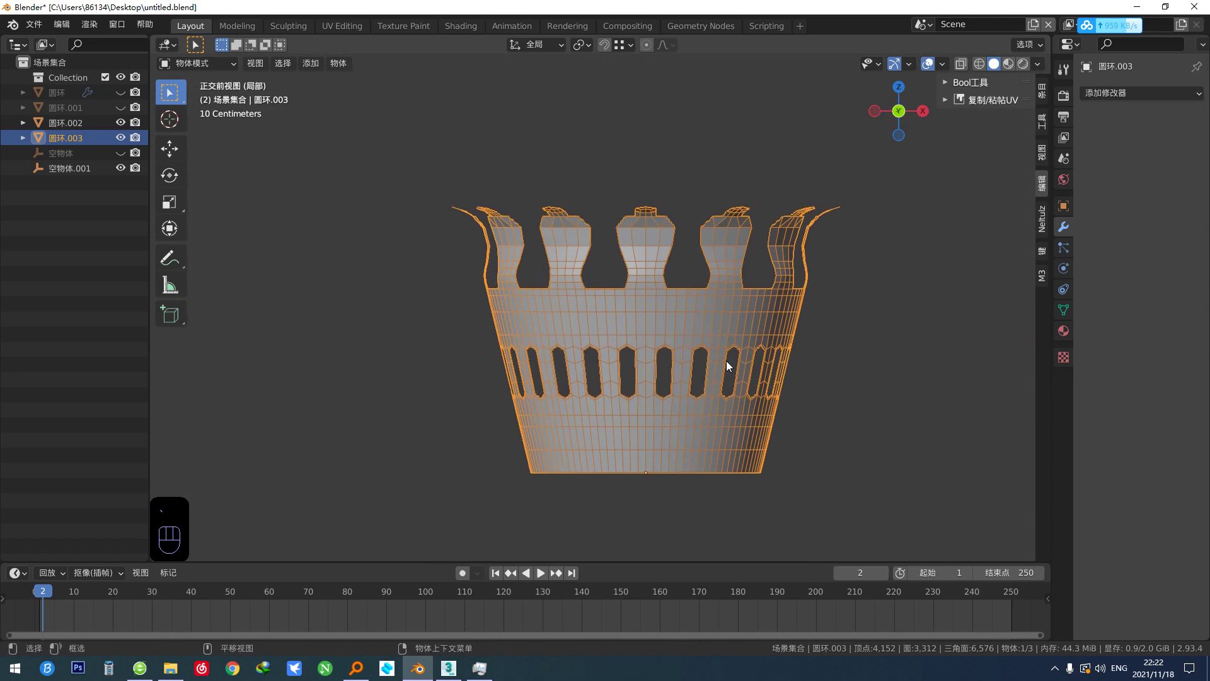
click(819, 275)
click(709, 317)
shift+middle_drag(780, 316, 766, 333)
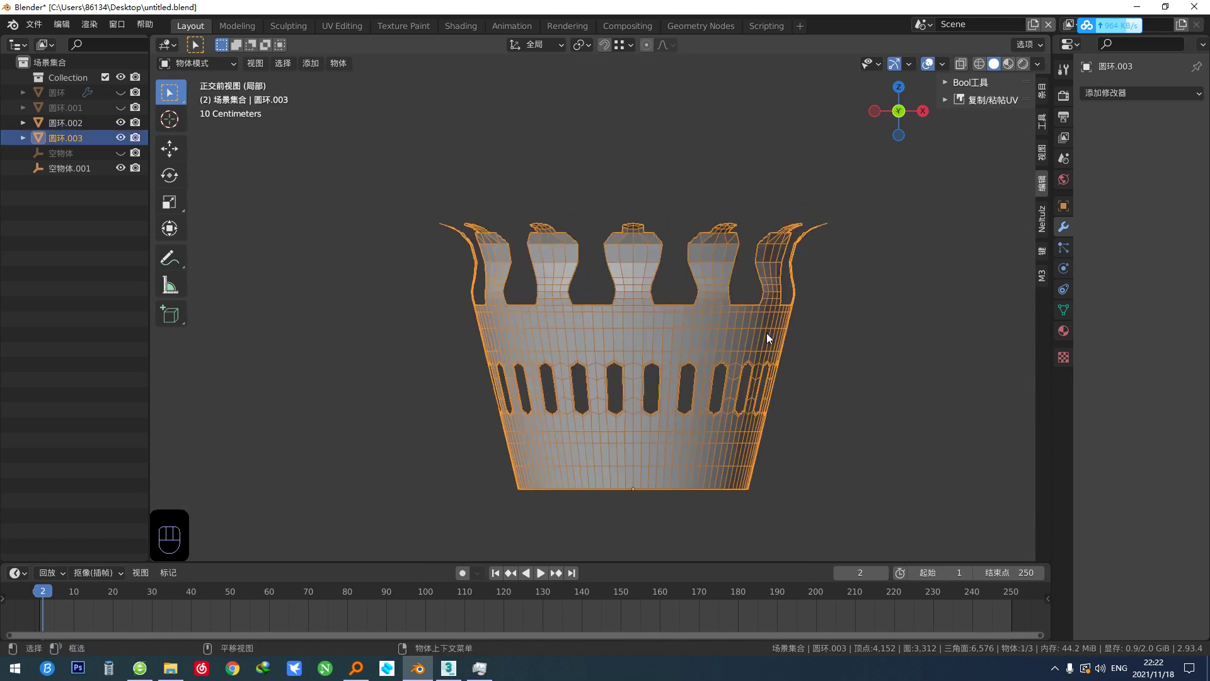
Add a Weld modifier to the isolated ring and apply it to merge the section seams.
key(Tab)
scroll(669, 321, up, 1)
key(Tab)
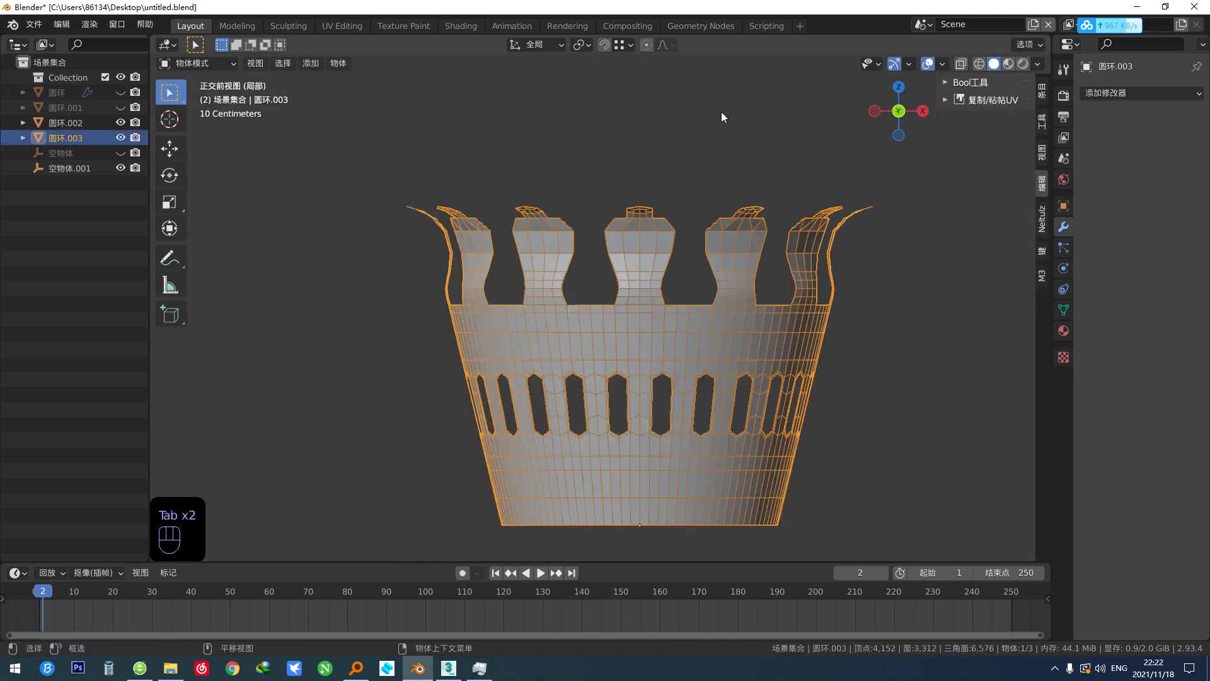
click(1117, 95)
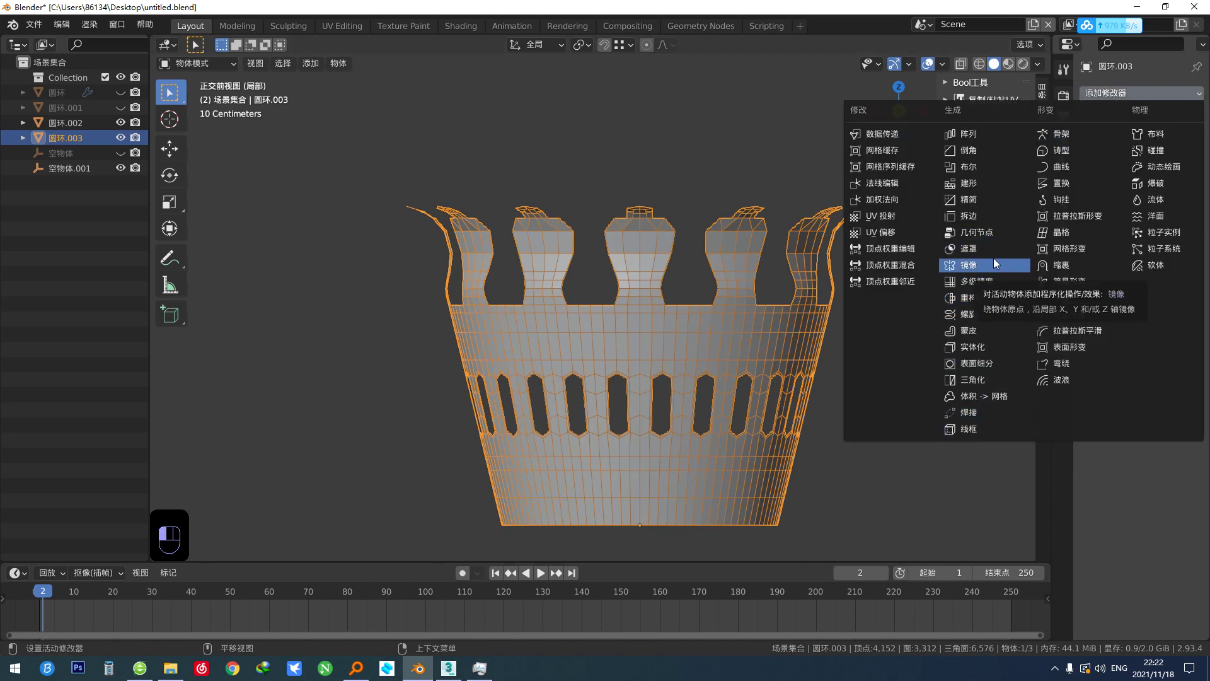
click(987, 414)
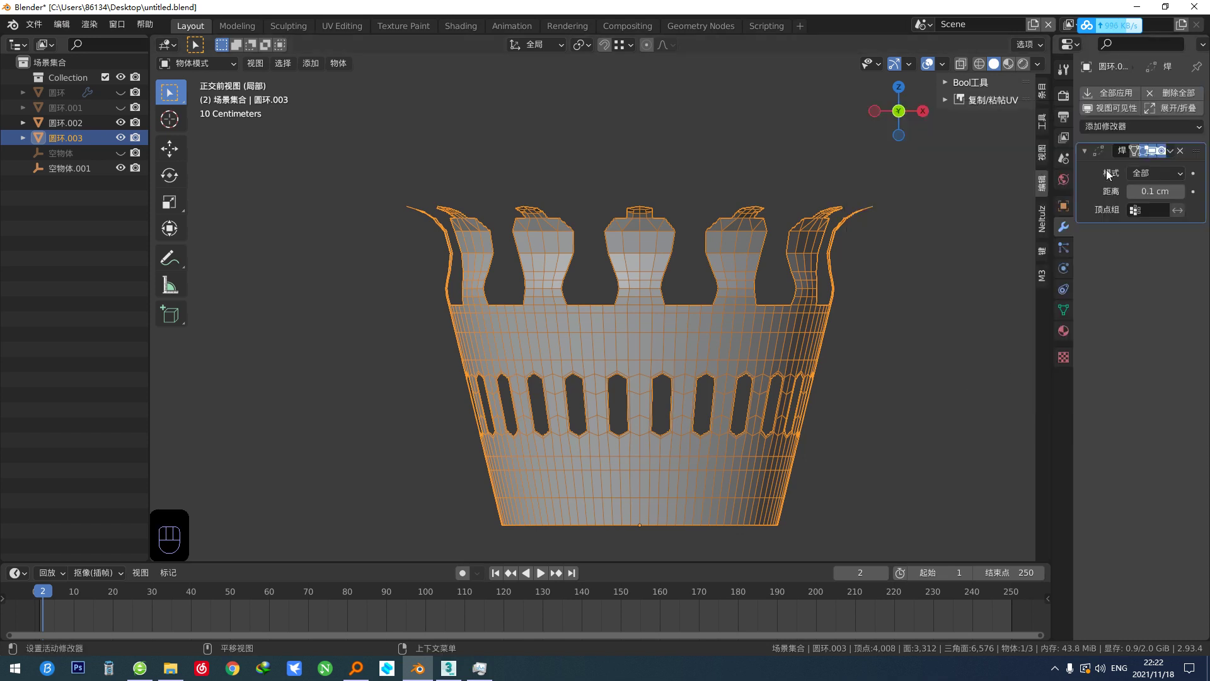
key(ctrl+a)
Try a level 1 Subdivision Surface modifier on the welded ring, and undo it.
scroll(780, 316, up, 2)
key(ctrl+1)
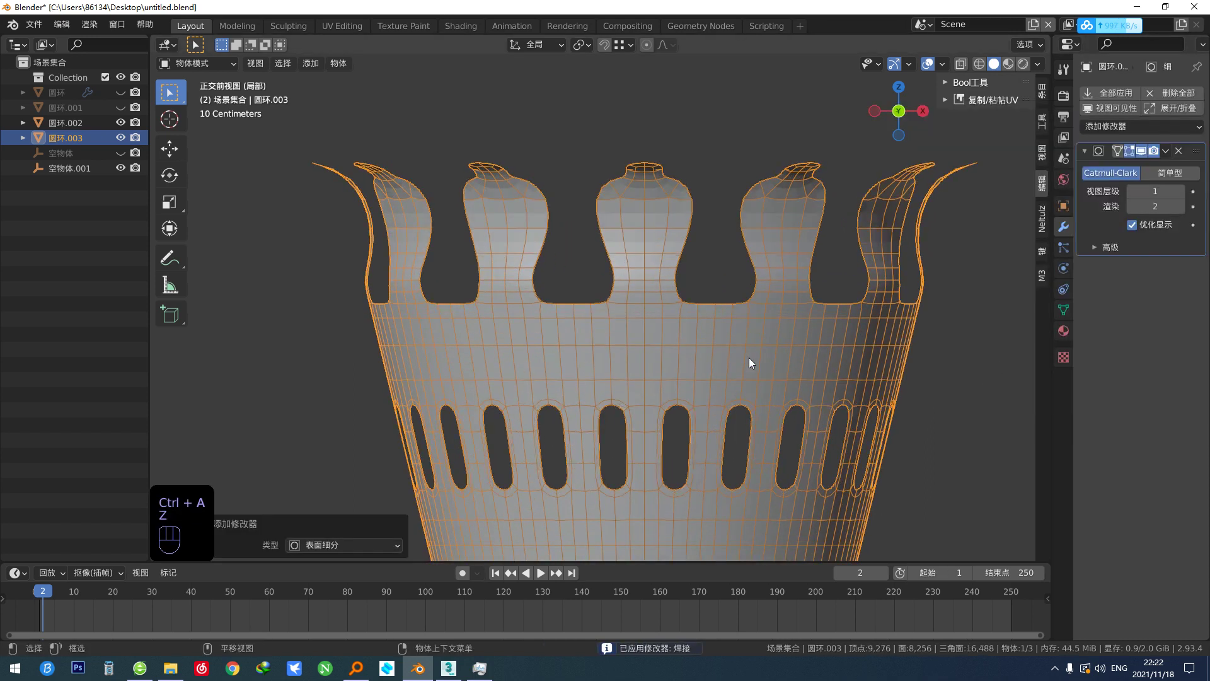
scroll(599, 310, up, 3)
scroll(651, 324, down, 2)
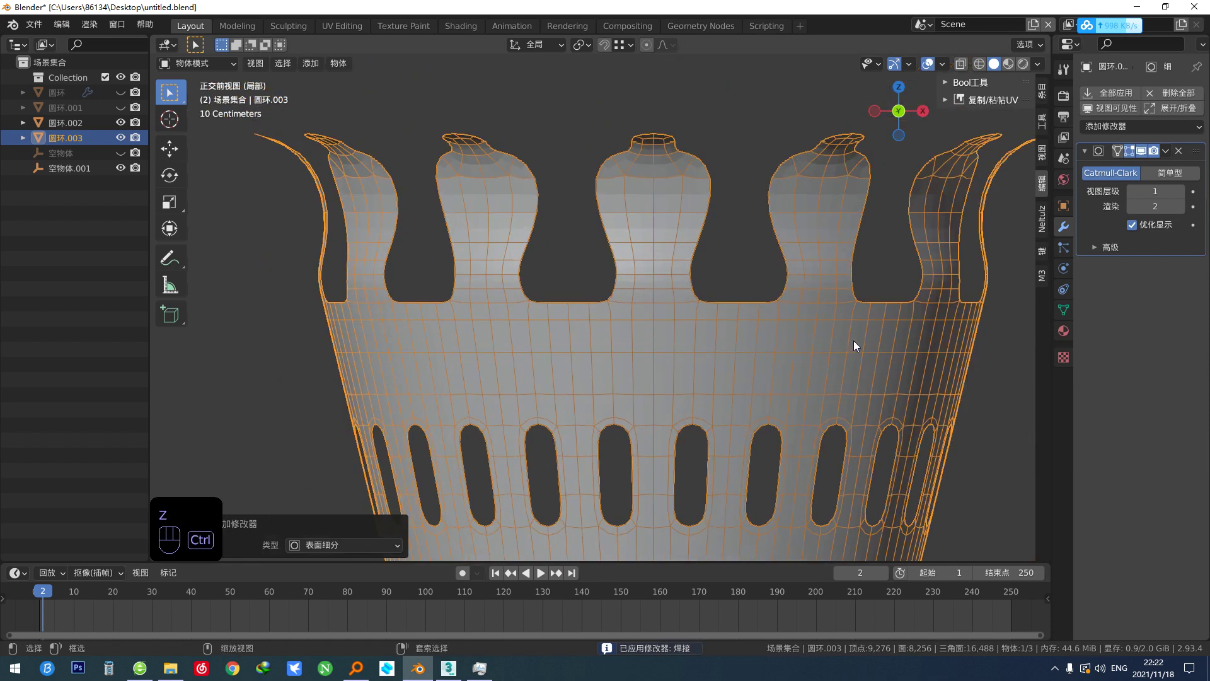
key(ctrl+z)
In Edit Mode, select the horizontal edge loop just below the body's upper rim and scale it by 1.013.
key(Tab)
middle_drag(764, 297, 755, 296)
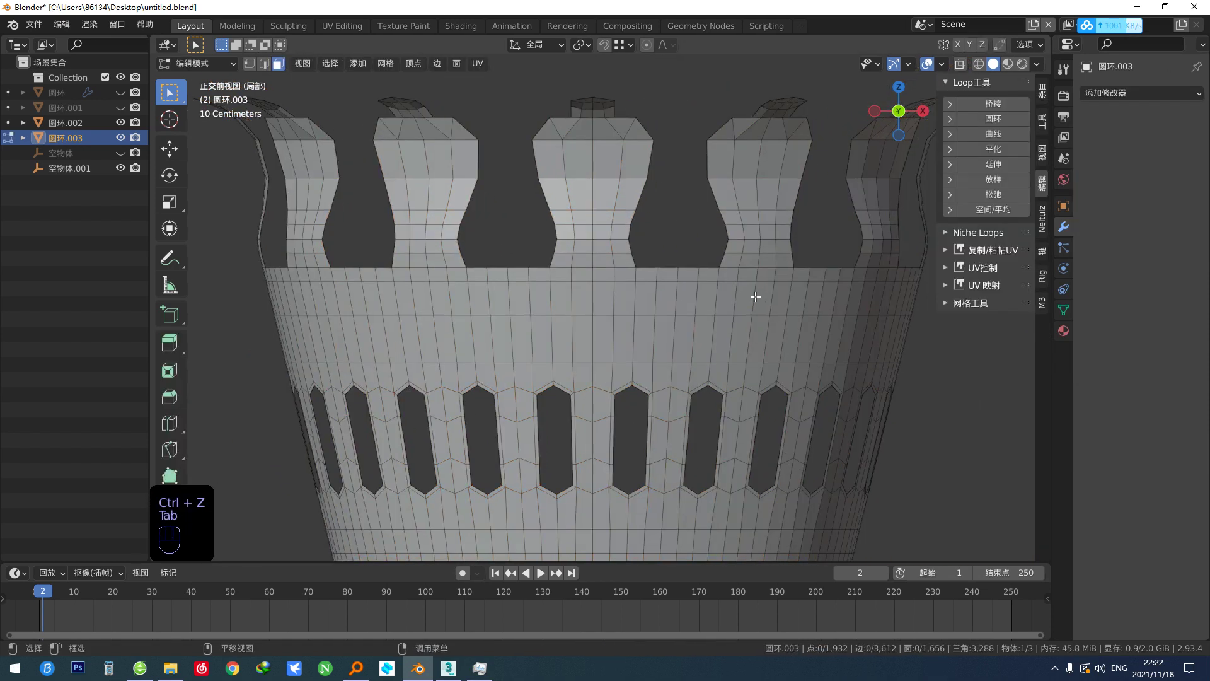
scroll(731, 296, up, 3)
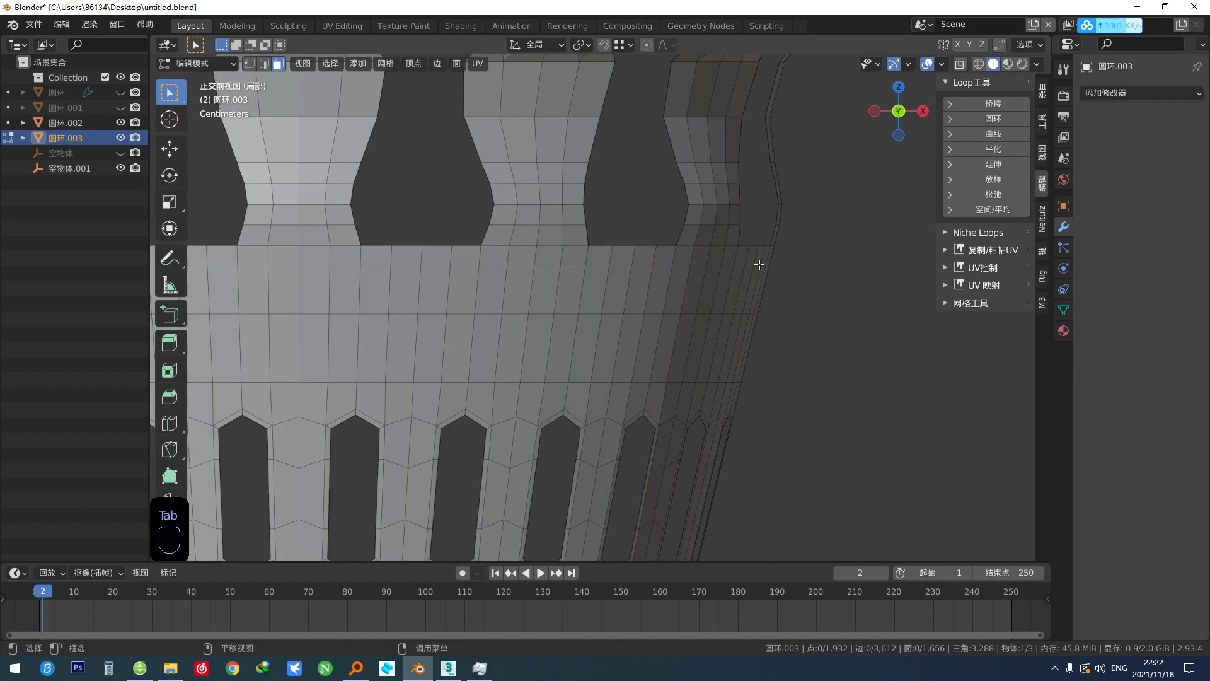
key(2)
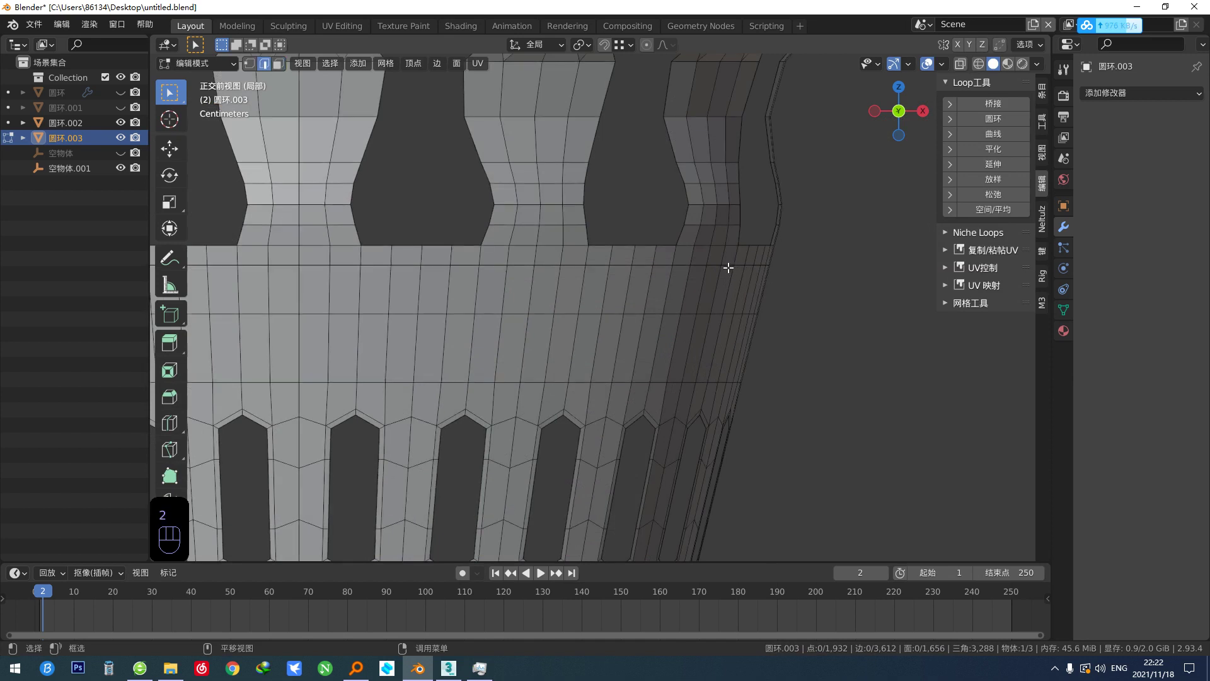
key(s)
click(804, 289)
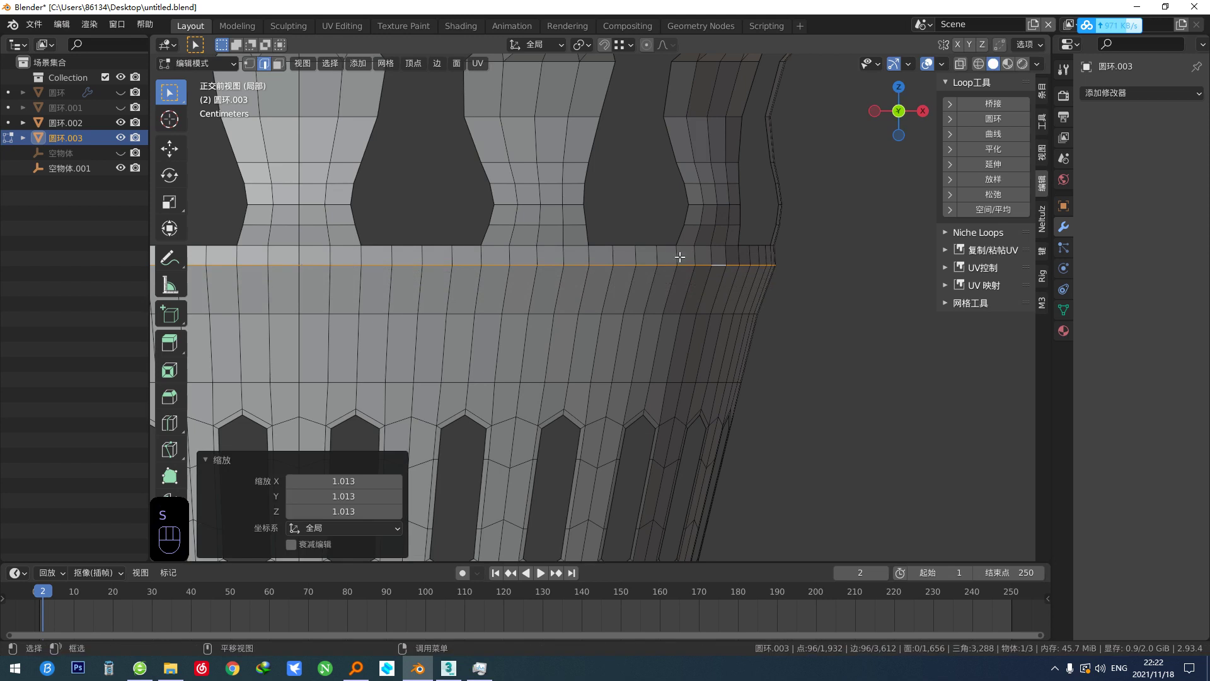
scroll(664, 253, down, 6)
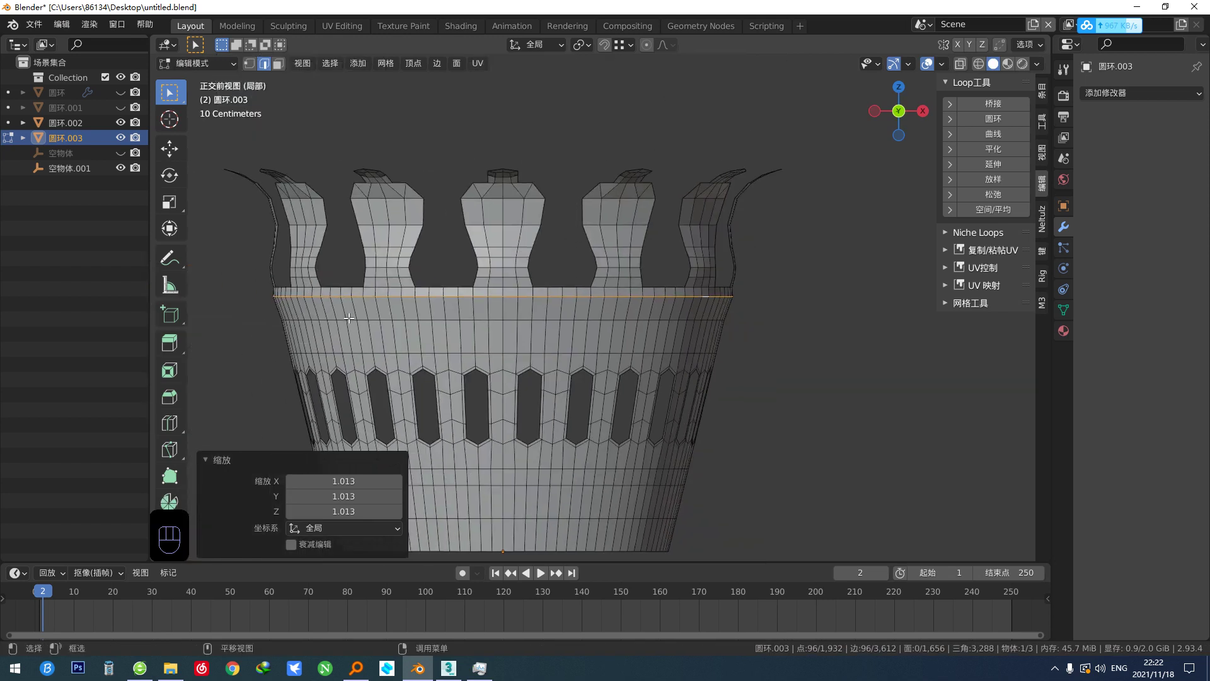
With X-ray on, select the body's entire upper rim edge loop and scale it by 1.010.
key(alt+z)
drag(247, 280, 791, 294)
scroll(775, 299, up, 6)
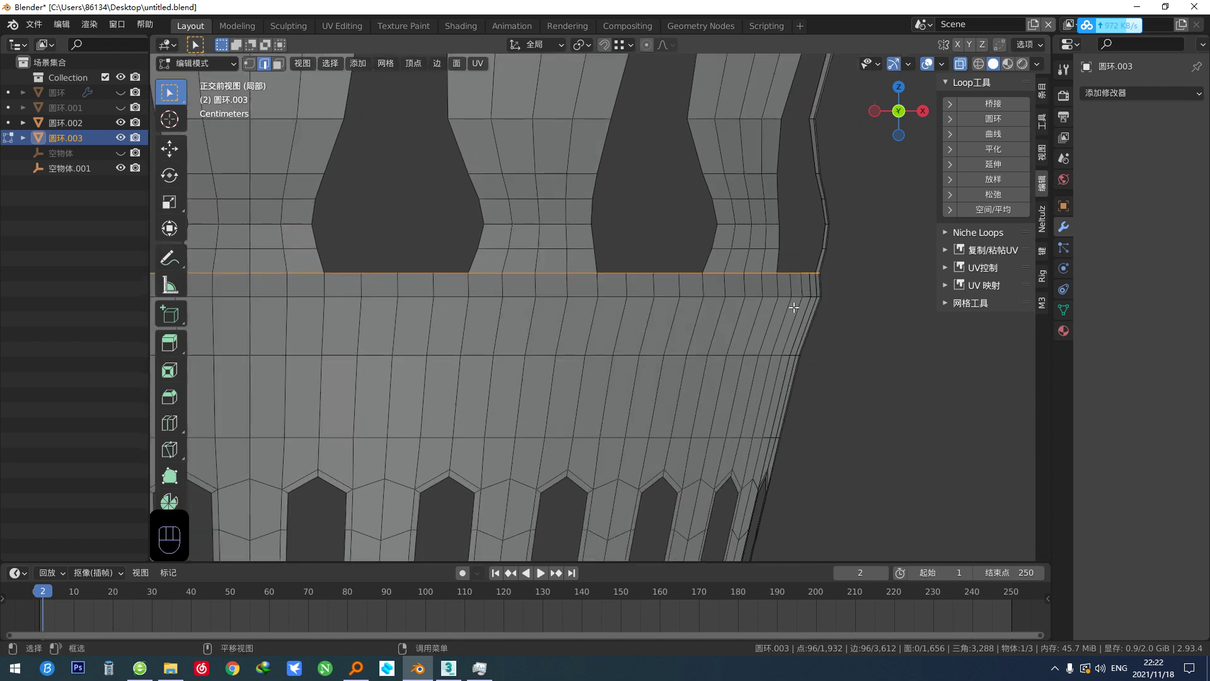
key(s)
click(743, 312)
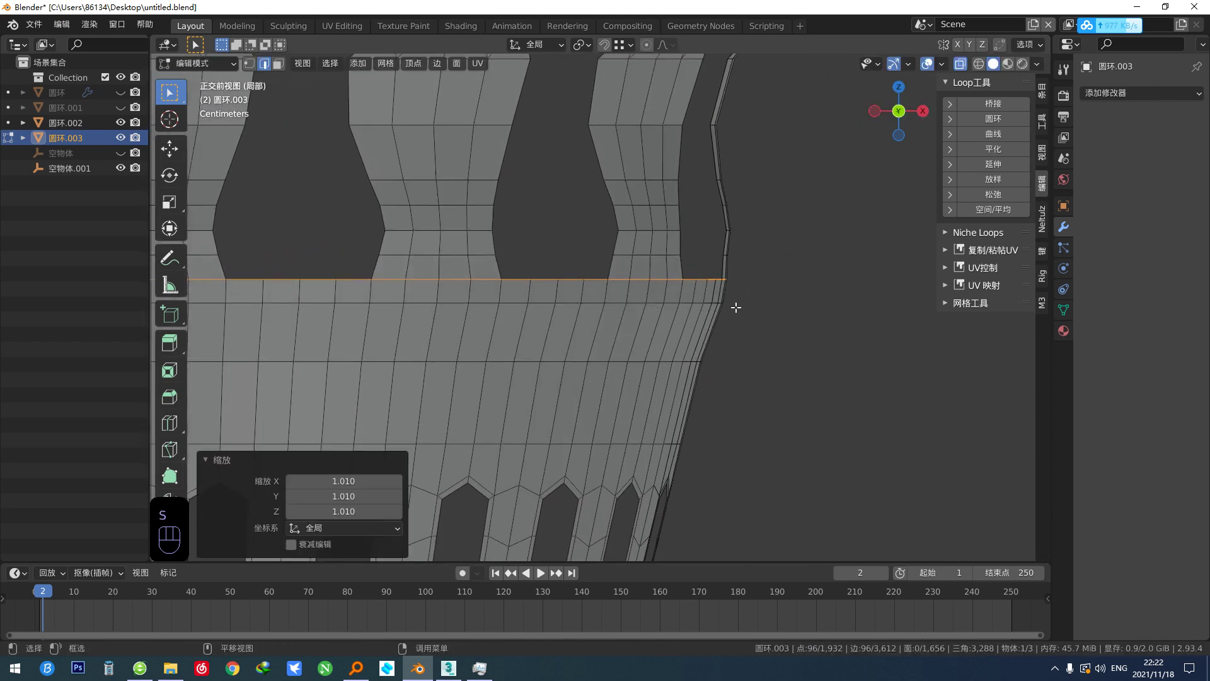
scroll(736, 307, down, 3)
middle_drag(724, 309, 987, 319)
scroll(340, 300, down, 2)
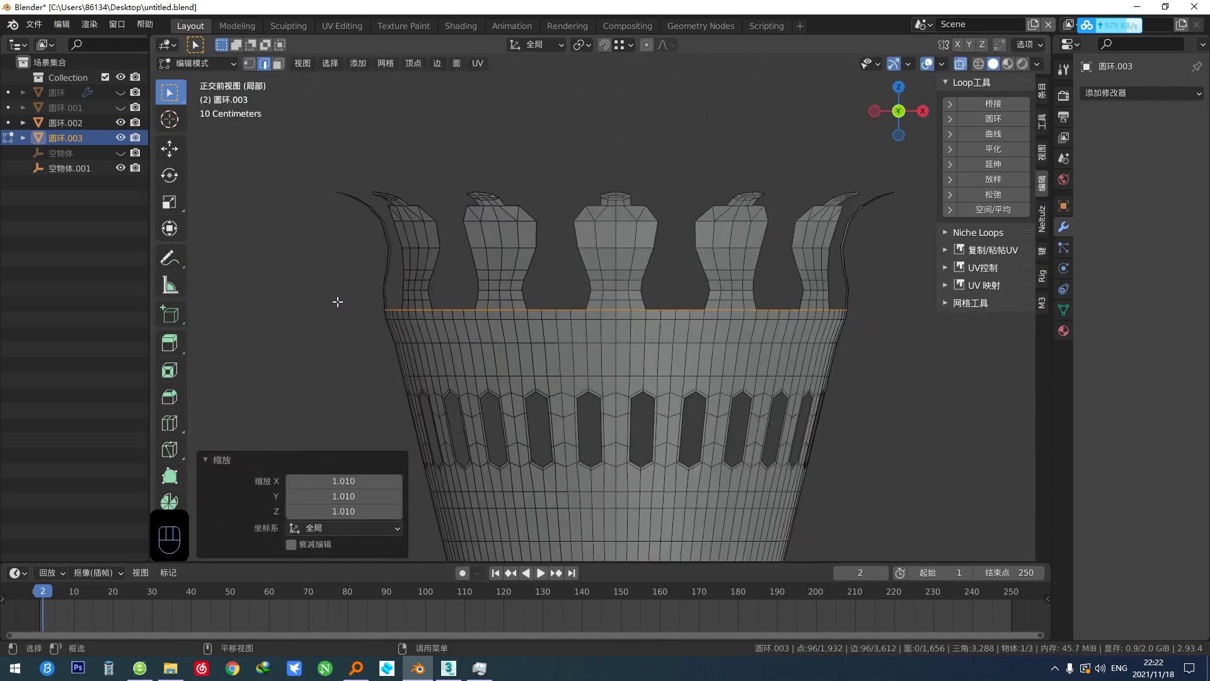
Select the lowest horizontal edges across all the tip necks, just above the rim, and scale them by 1.005.
drag(360, 299, 912, 308)
scroll(883, 319, up, 4)
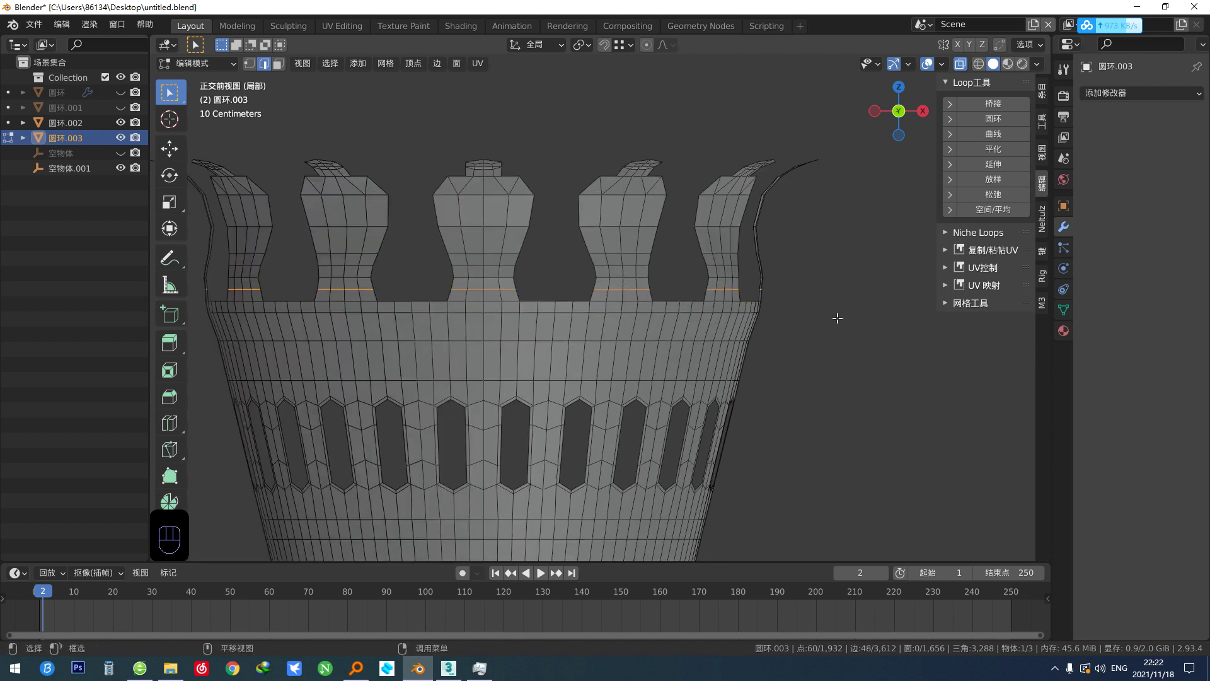
key(s)
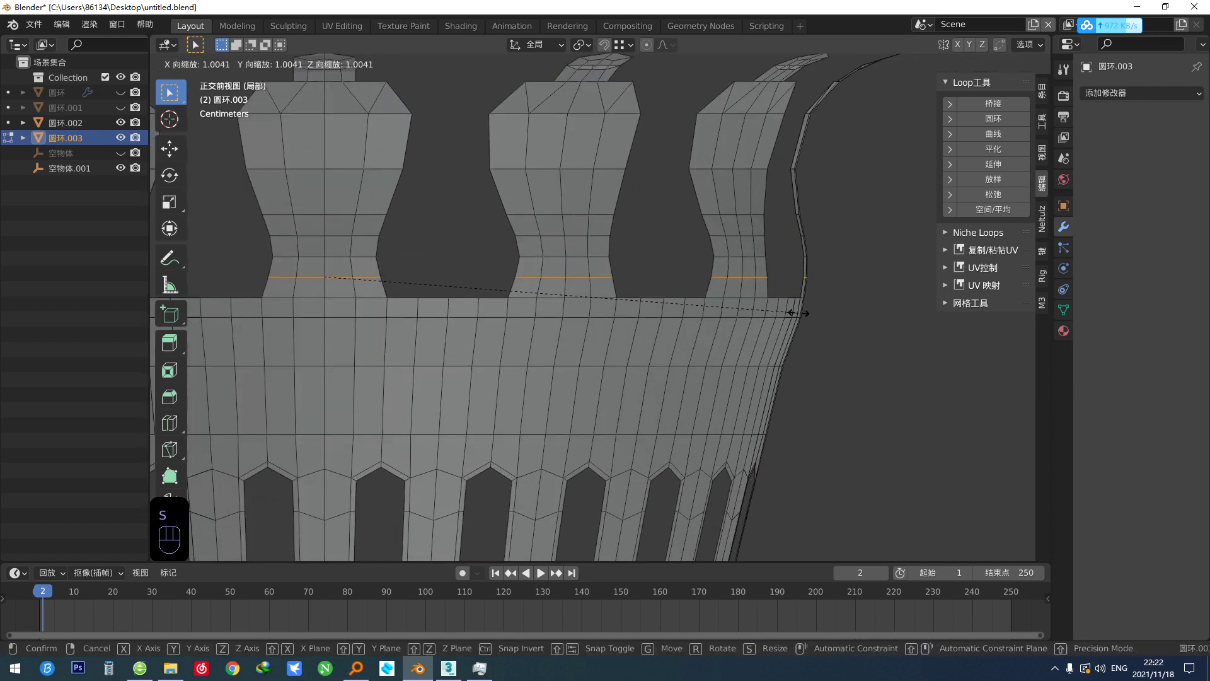
click(801, 313)
scroll(854, 289, up, 2)
scroll(870, 292, down, 1)
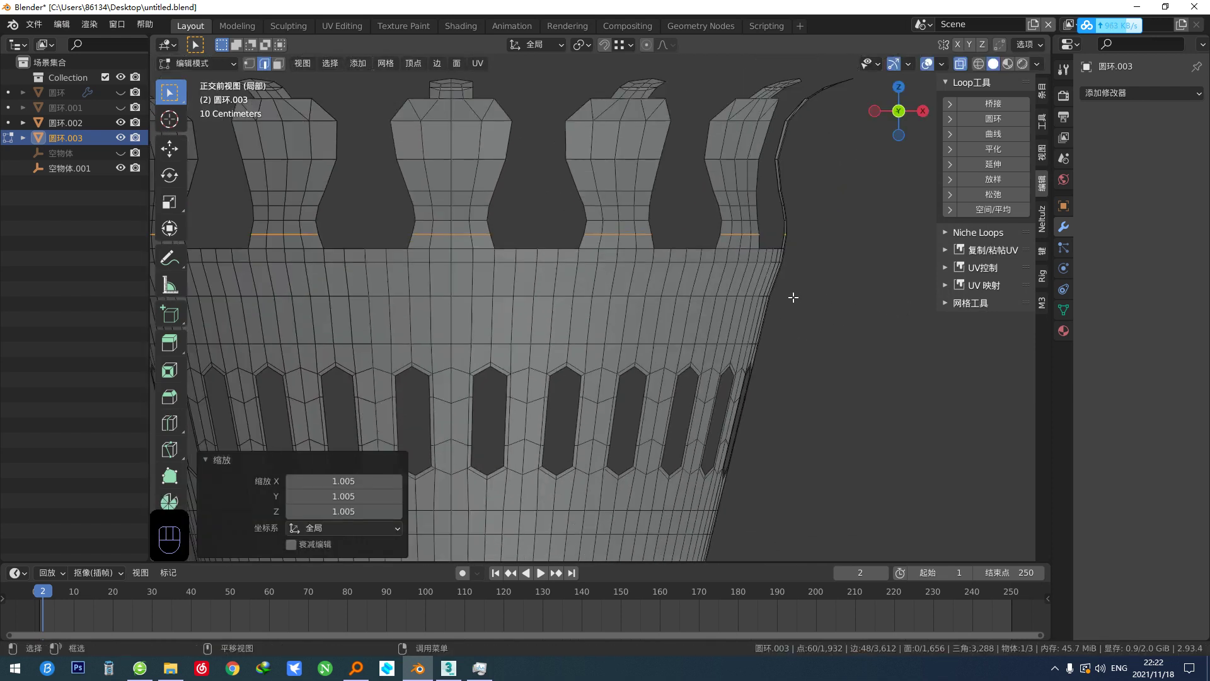
Scale the edge loop midway between the windows and the rim by about 1.0145, and the loop just below the rim by 1.007.
scroll(758, 302, up, 1)
alt+click(759, 297)
key(s)
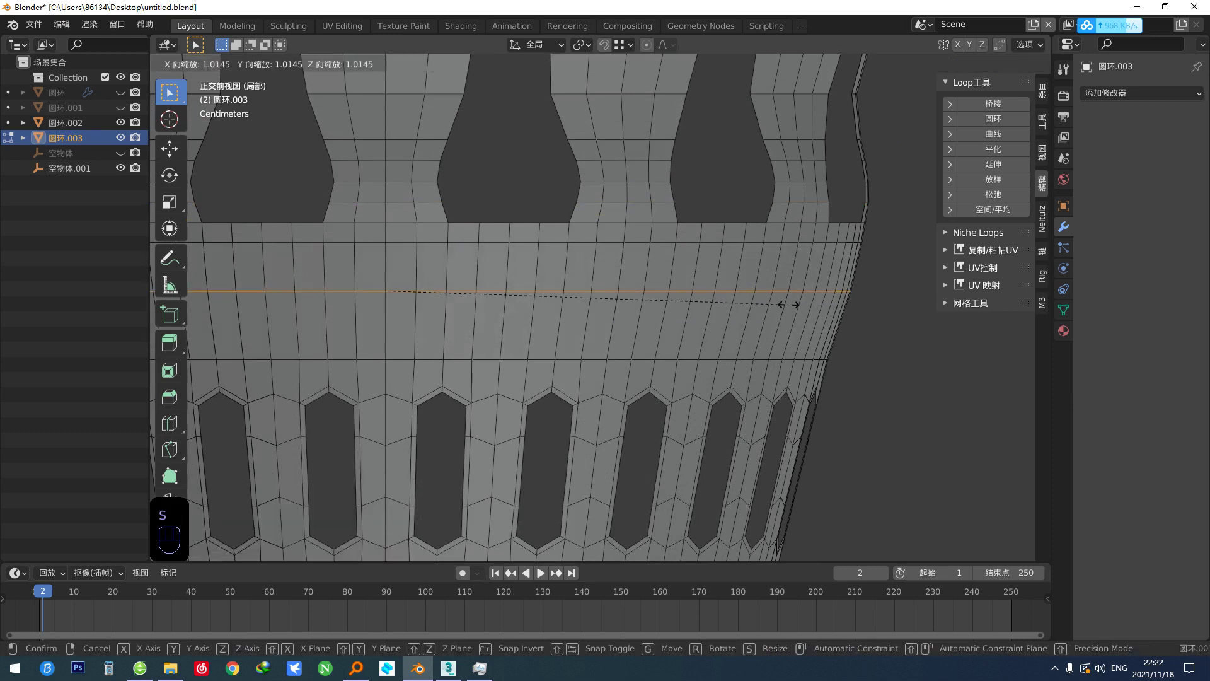
click(791, 305)
alt+click(780, 245)
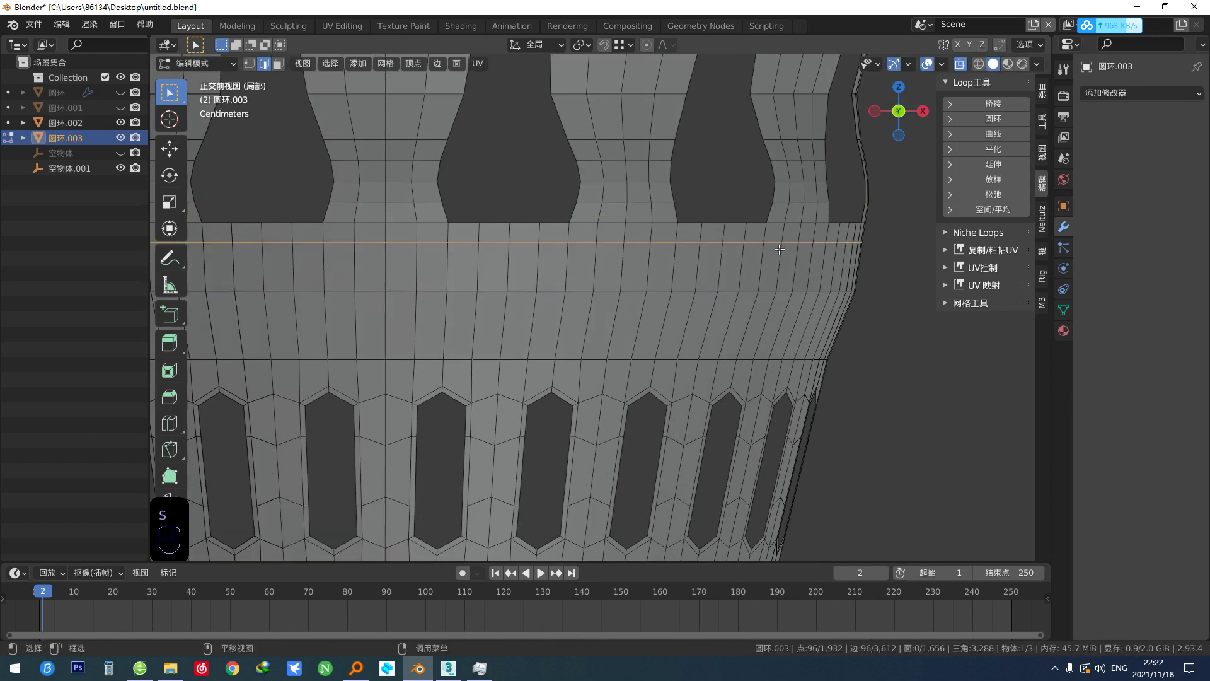
key(s)
key(s)
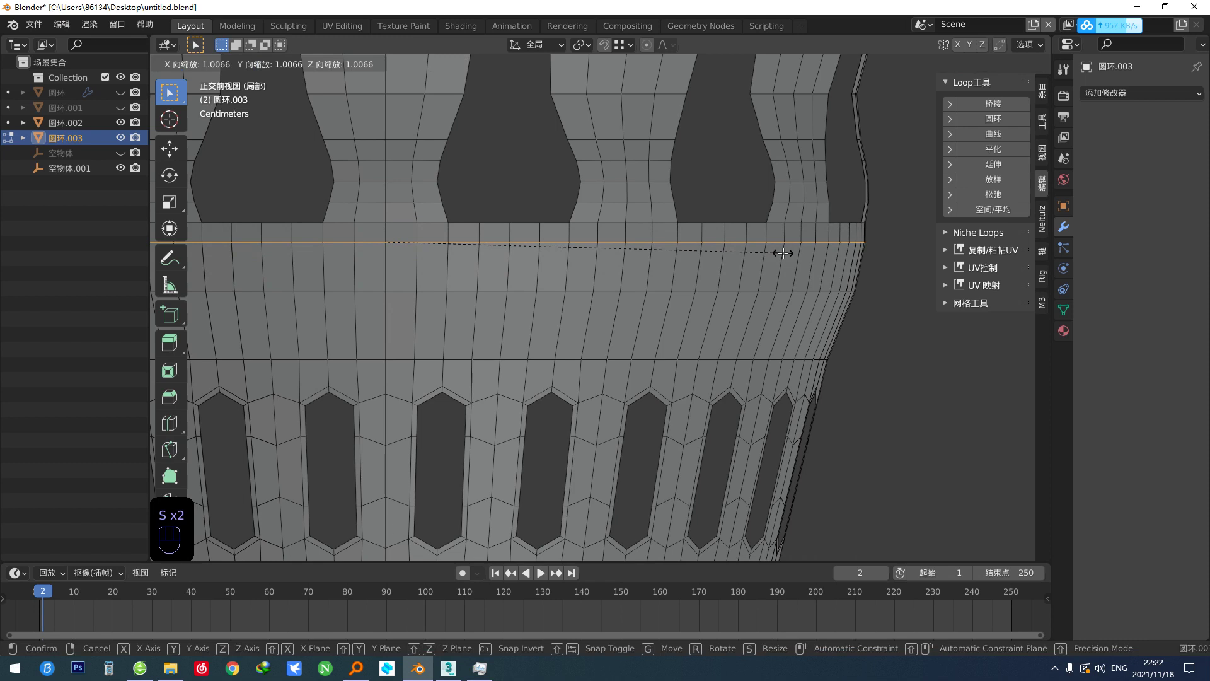
click(783, 253)
With X-ray on, select the middle band of faces on all the bars between the windows and scale it by 1.023.
scroll(373, 309, down, 3)
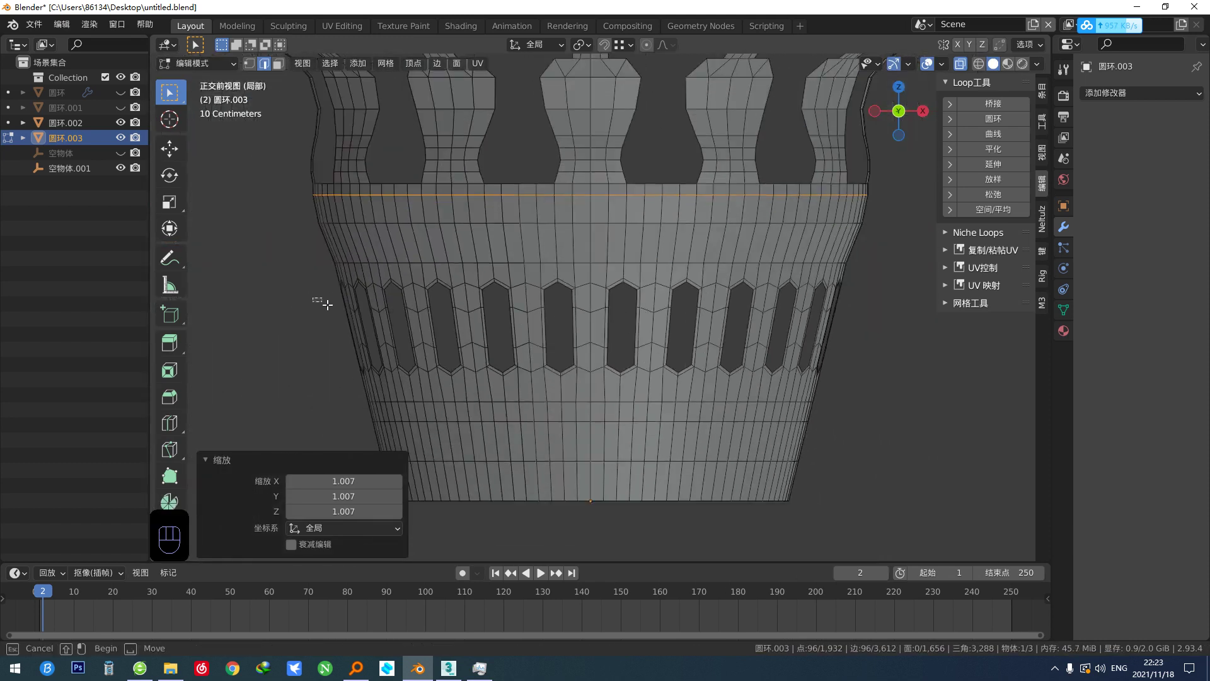
drag(312, 297, 883, 354)
scroll(884, 353, up, 1)
key(s)
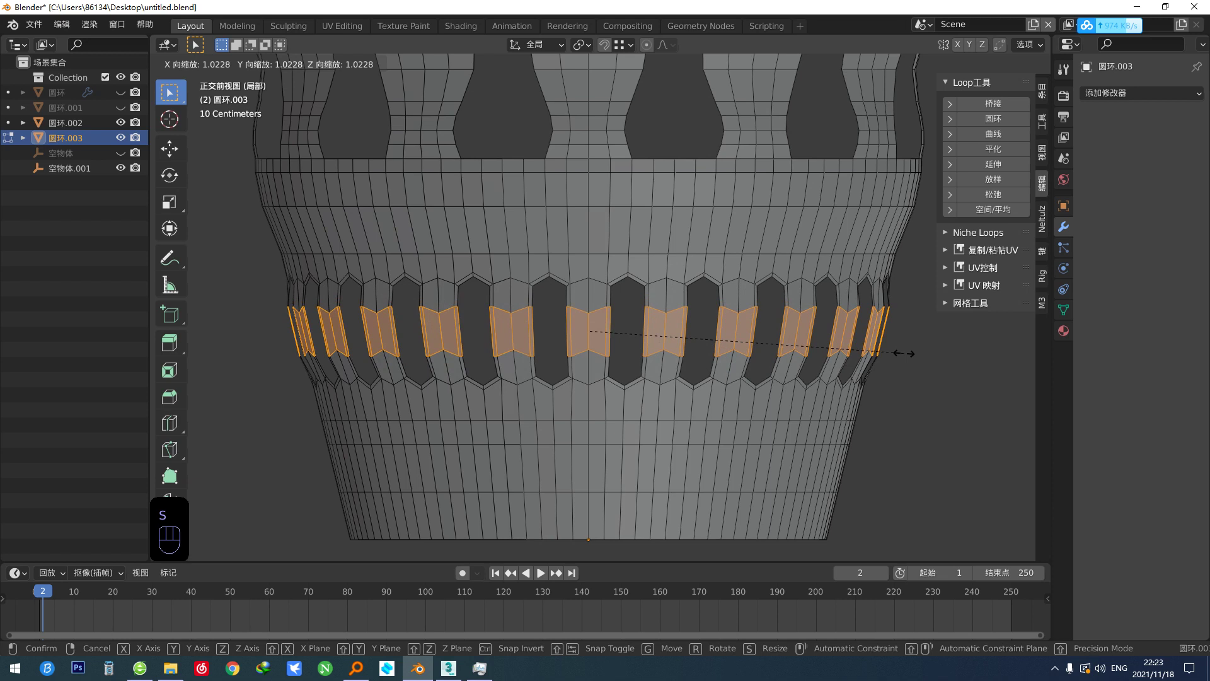
click(903, 353)
Add a single loop cut around the body between the flare's middle loop and the loop above the windows, slid with factor 0.451.
shift+middle_drag(883, 353, 870, 378)
key(shift+v)
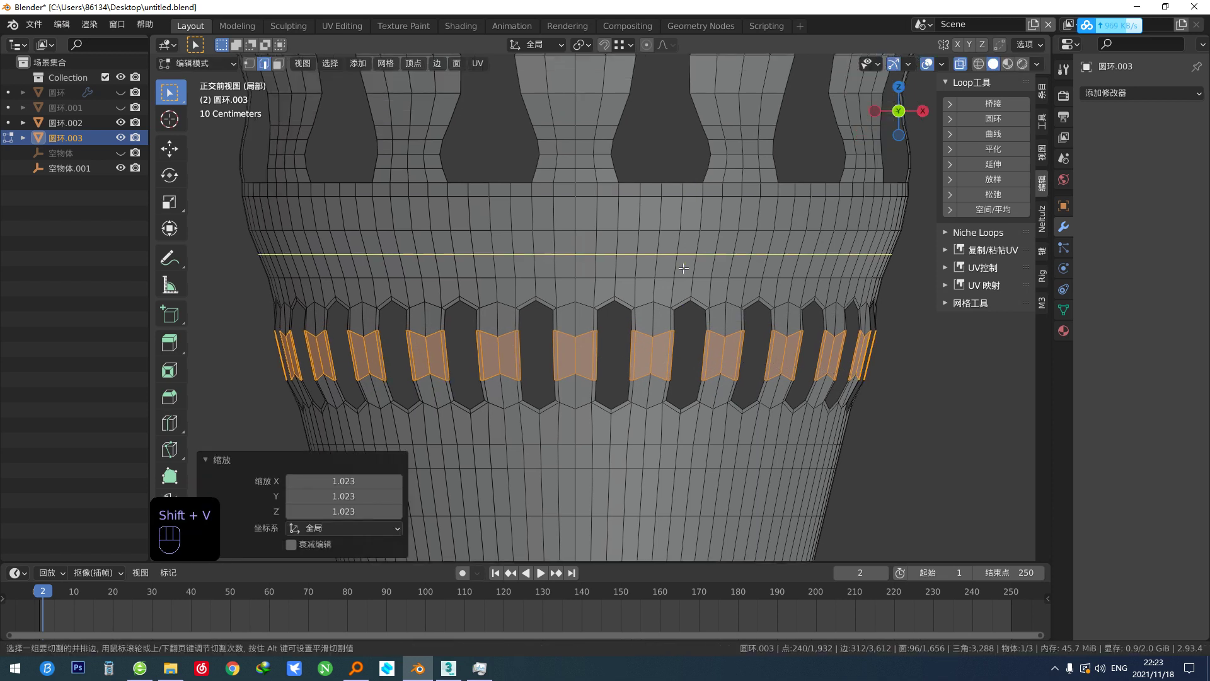
click(683, 268)
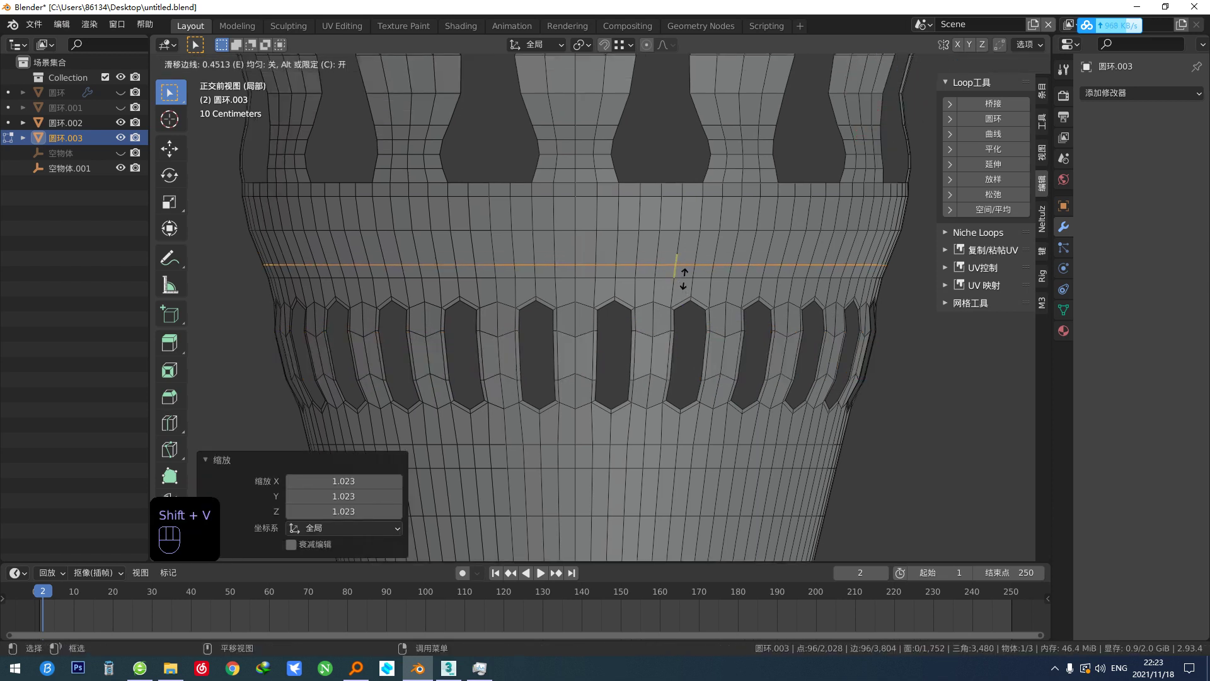
click(682, 278)
shift+middle_drag(734, 298, 714, 333)
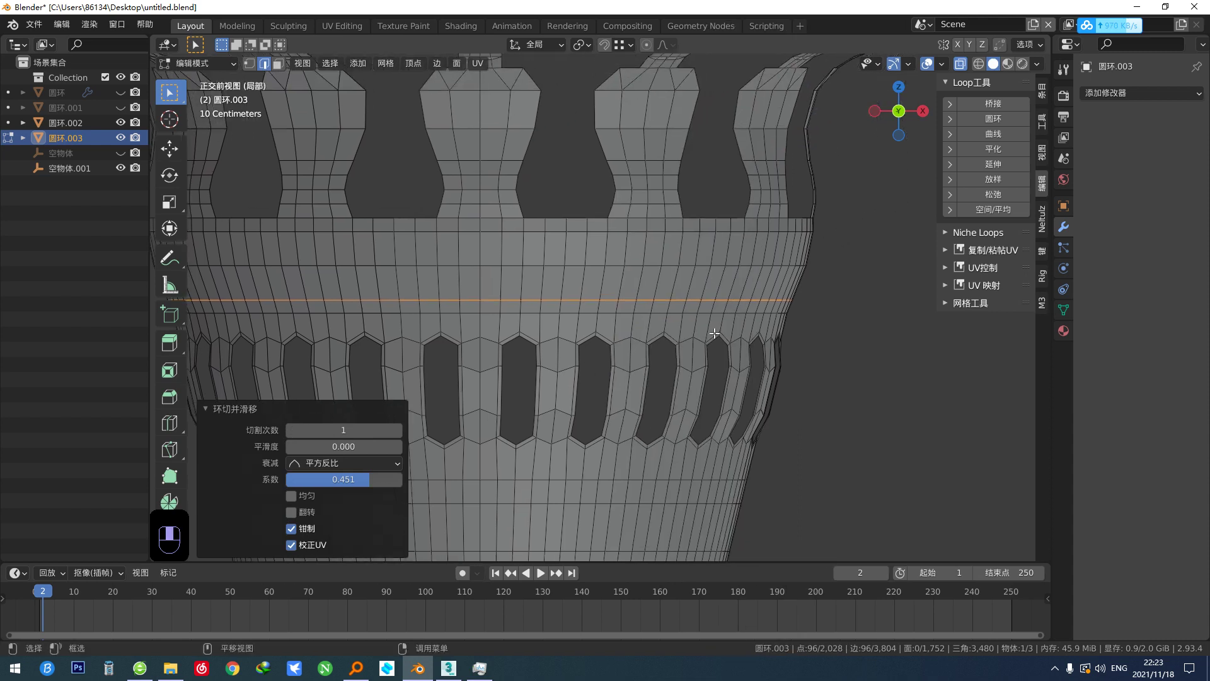
Select the flare's middle edge loop, between the rim and the new cut, and scale it by 1.007.
scroll(715, 333, up, 2)
alt+click(782, 248)
key(s)
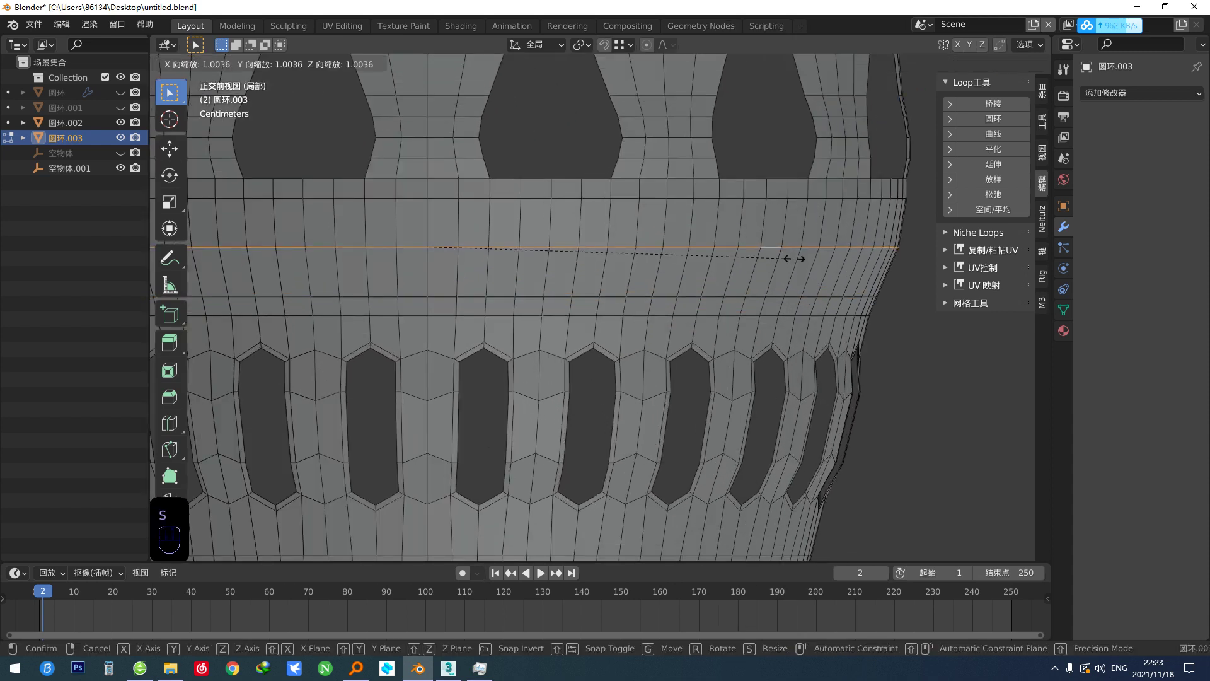
click(794, 259)
Add a centered loop cut just below the flare's middle loop and smooth its edge flow with tension 180.
key(shift+v)
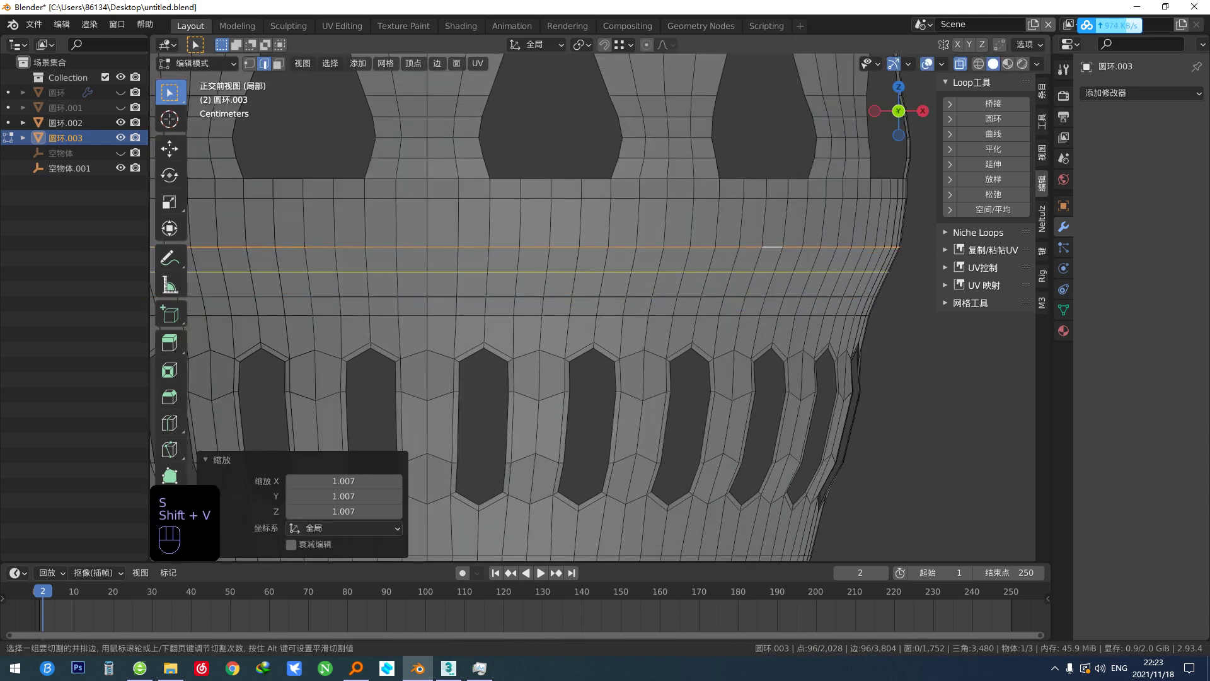
click(826, 272)
key(shift+s)
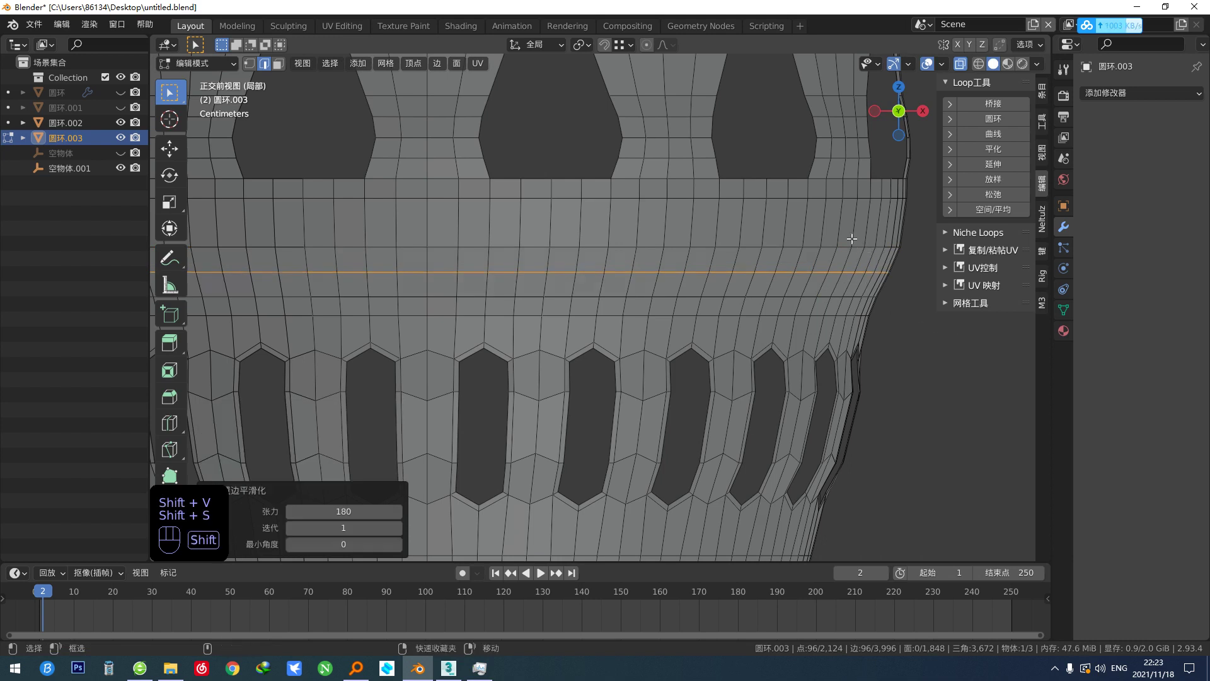
Add a centered loop cut between the flare's middle loop and the loop below the rim, and smooth its edge flow with tension 180.
key(shift+v)
click(843, 218)
key(s)
click(916, 318)
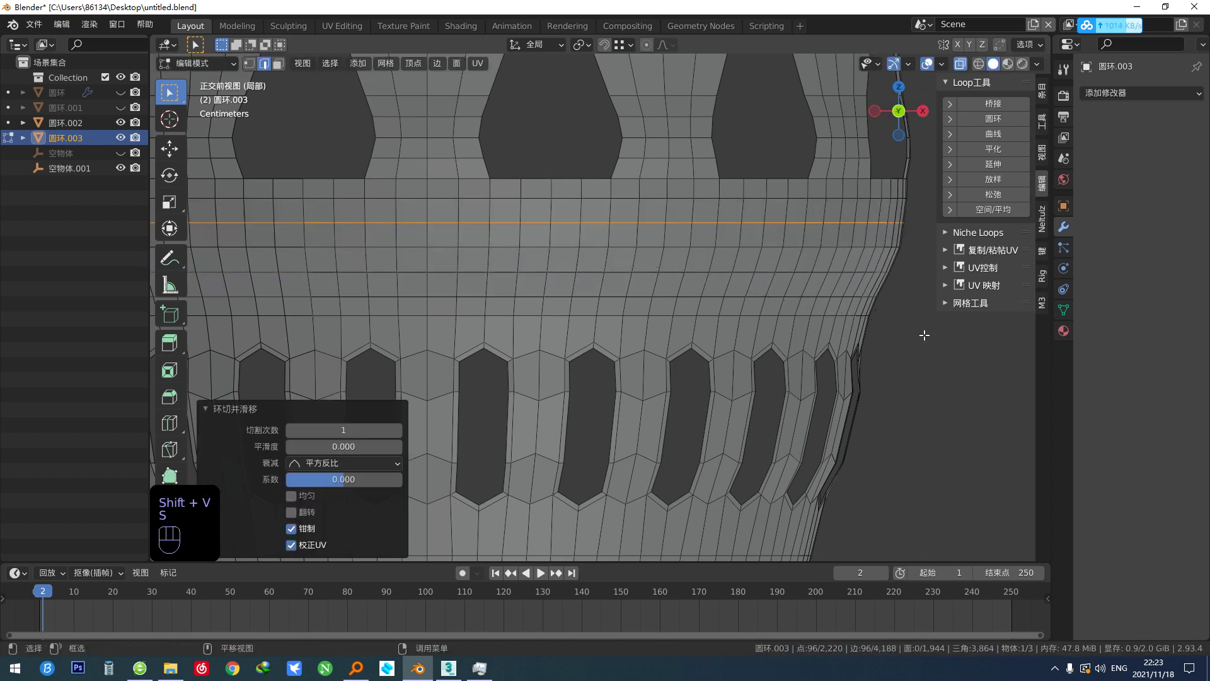
key(shift+s)
shift+middle_drag(877, 345, 874, 362)
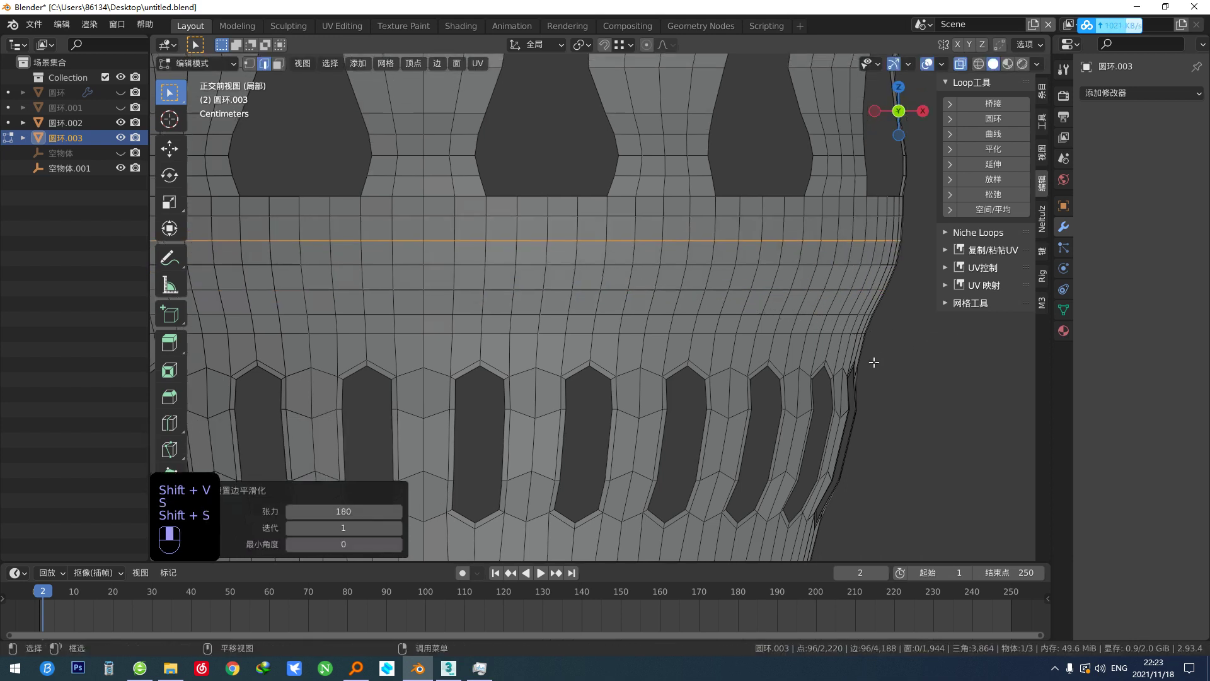
Select the edge loop just below the body's upper rim and scale it by 1.003.
alt+click(855, 217)
key(s)
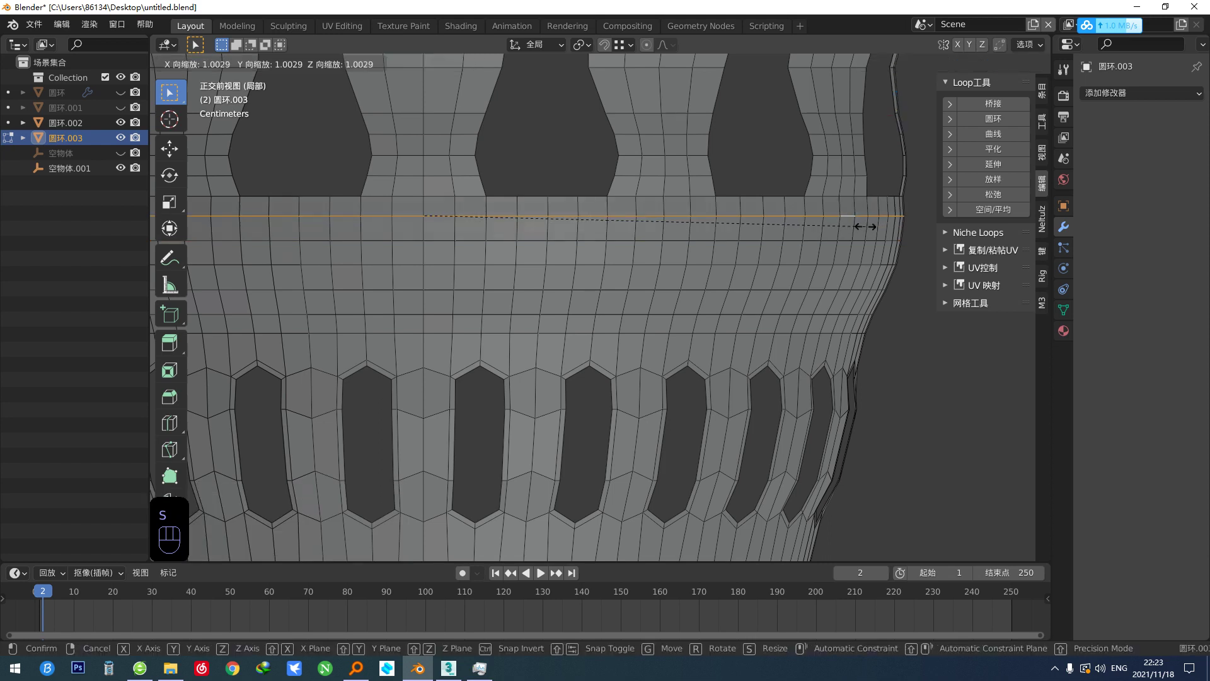
click(865, 226)
Add a loop cut in the body's lower part below the windows, slid toward the loop above it with factor -0.657.
scroll(865, 329, down, 2)
middle_drag(796, 447, 854, 247)
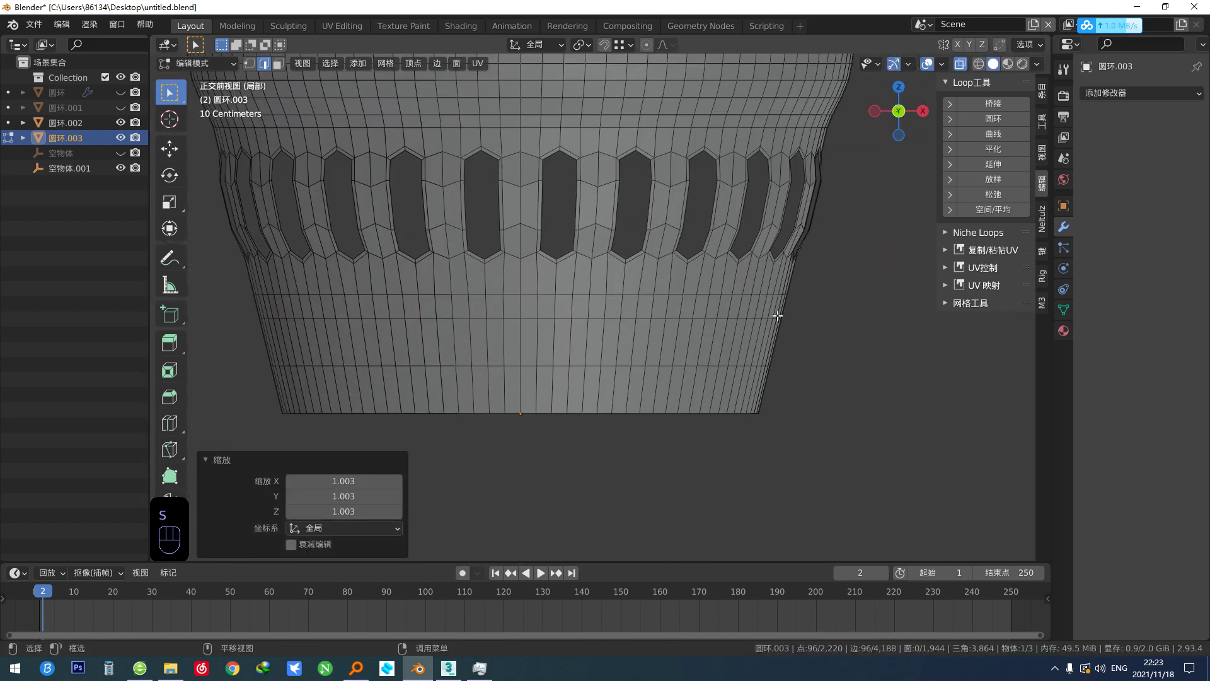
key(shift+v)
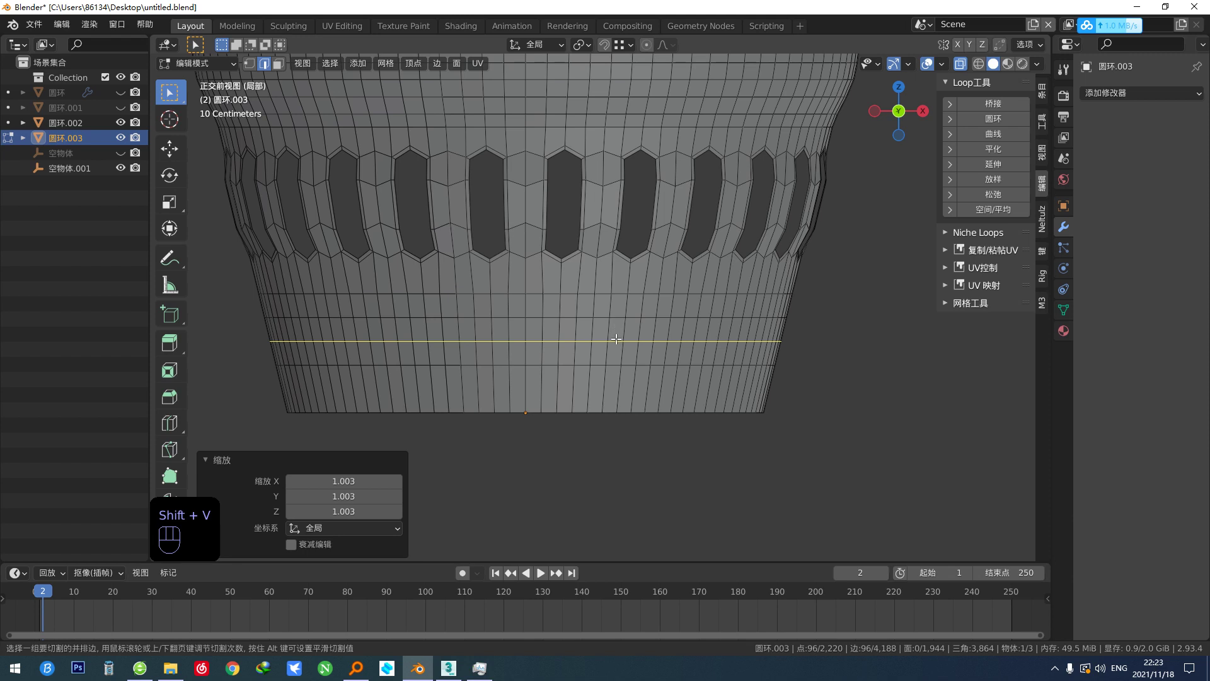
click(616, 340)
click(621, 329)
shift+middle_drag(220, 340, 253, 331)
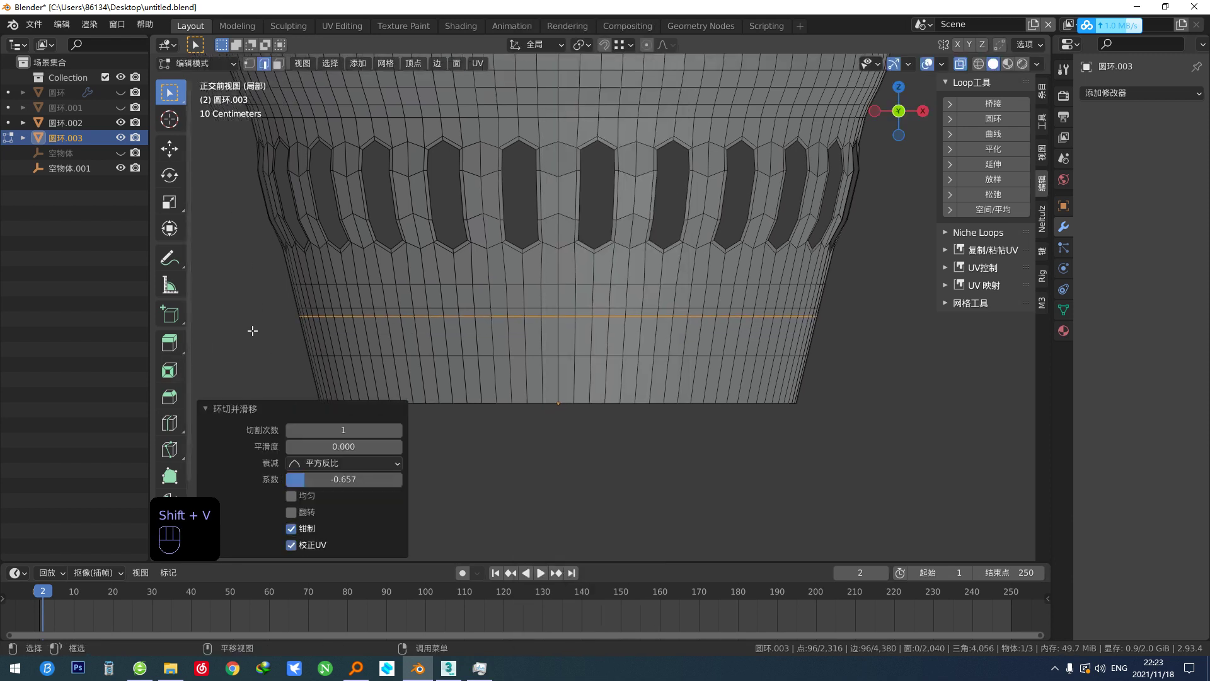
Select all of the body's geometry from the new lower loop down to the base and scale it by 0.970.
drag(267, 309, 1021, 486)
scroll(818, 391, up, 2)
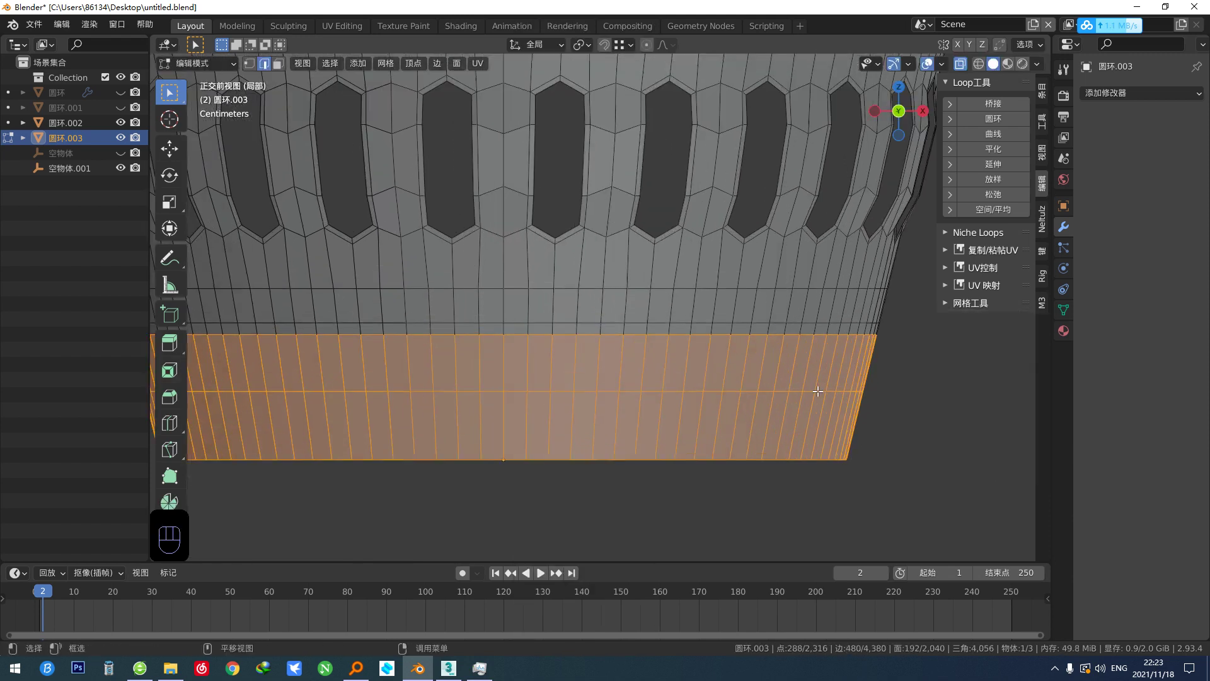
key(s)
click(809, 390)
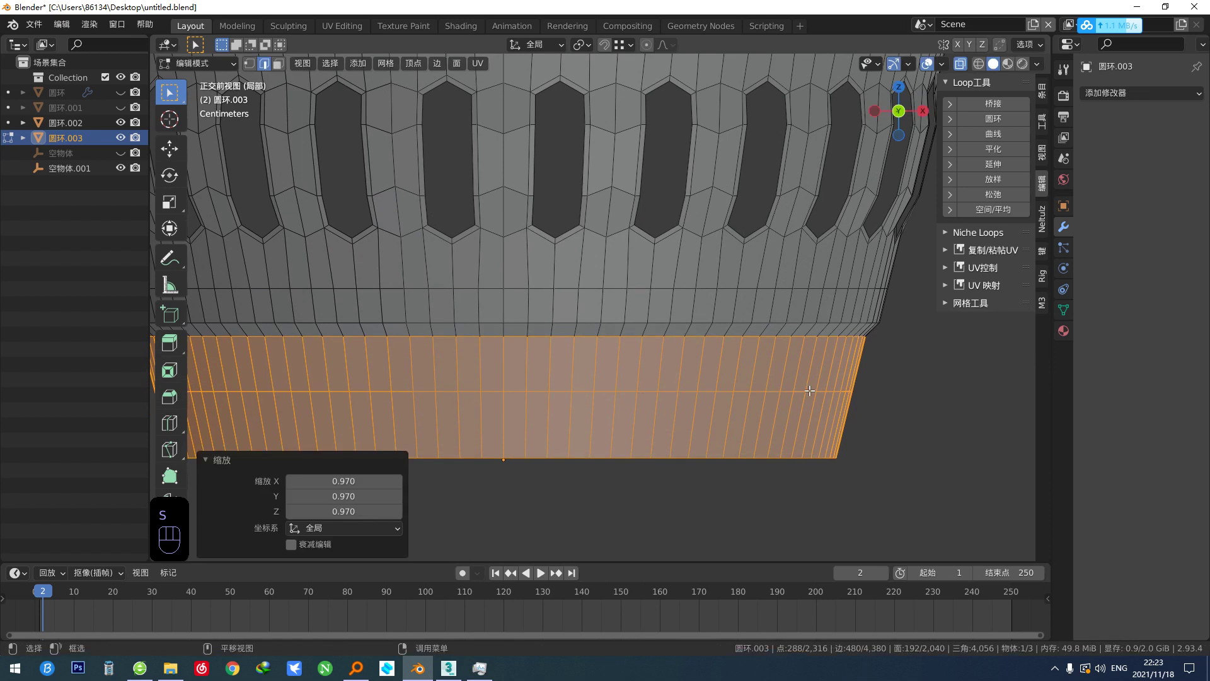
Add a centered loop cut in the narrow band just above the lower ledge.
scroll(809, 391, down, 4)
scroll(759, 409, up, 2)
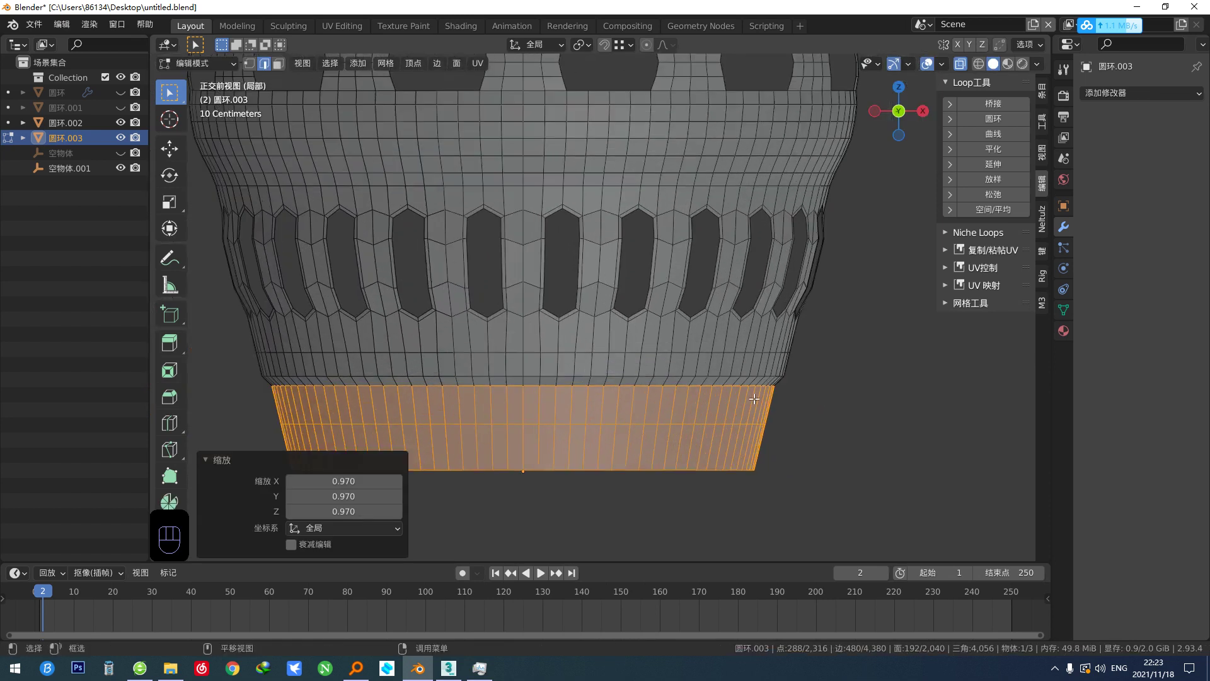
scroll(754, 399, up, 1)
key(shift+v)
click(780, 370)
scroll(801, 397, up, 3)
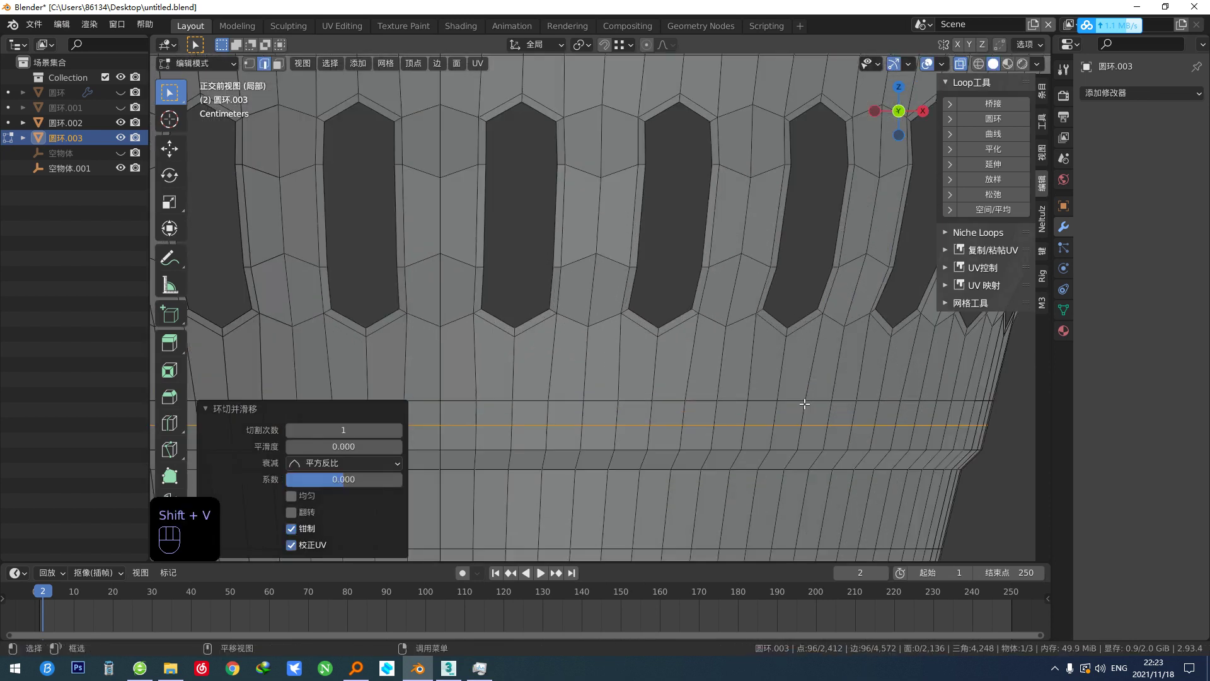
Smooth the ledge's upper edge loop with tension 180, scale it by about 1.0085, and return to Object Mode.
alt+click(789, 449)
key(shift+s)
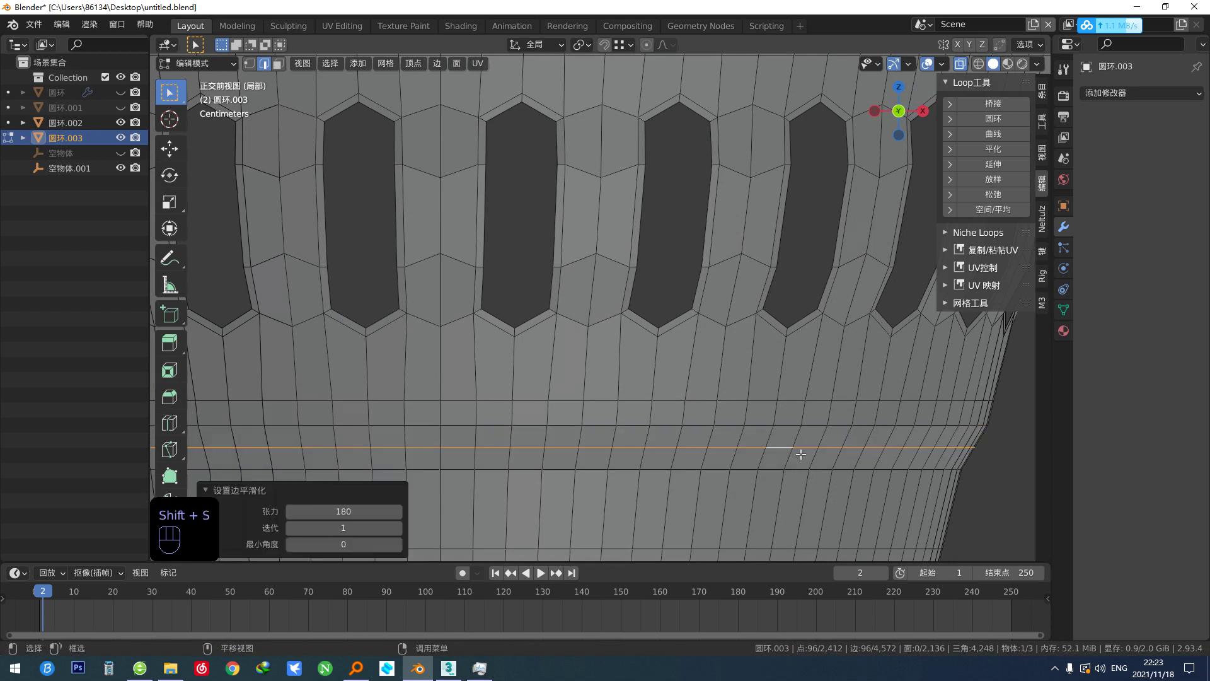
middle_drag(804, 455, 787, 399)
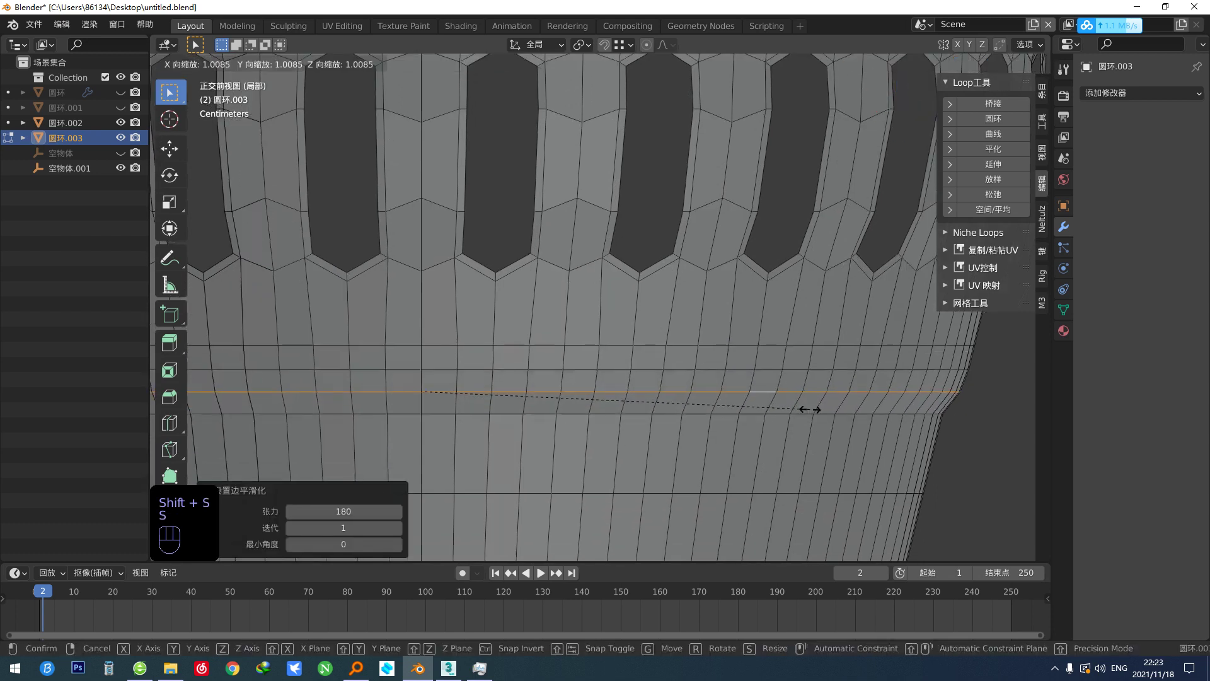
click(809, 408)
scroll(819, 413, down, 5)
key(Tab)
scroll(873, 273, down, 4)
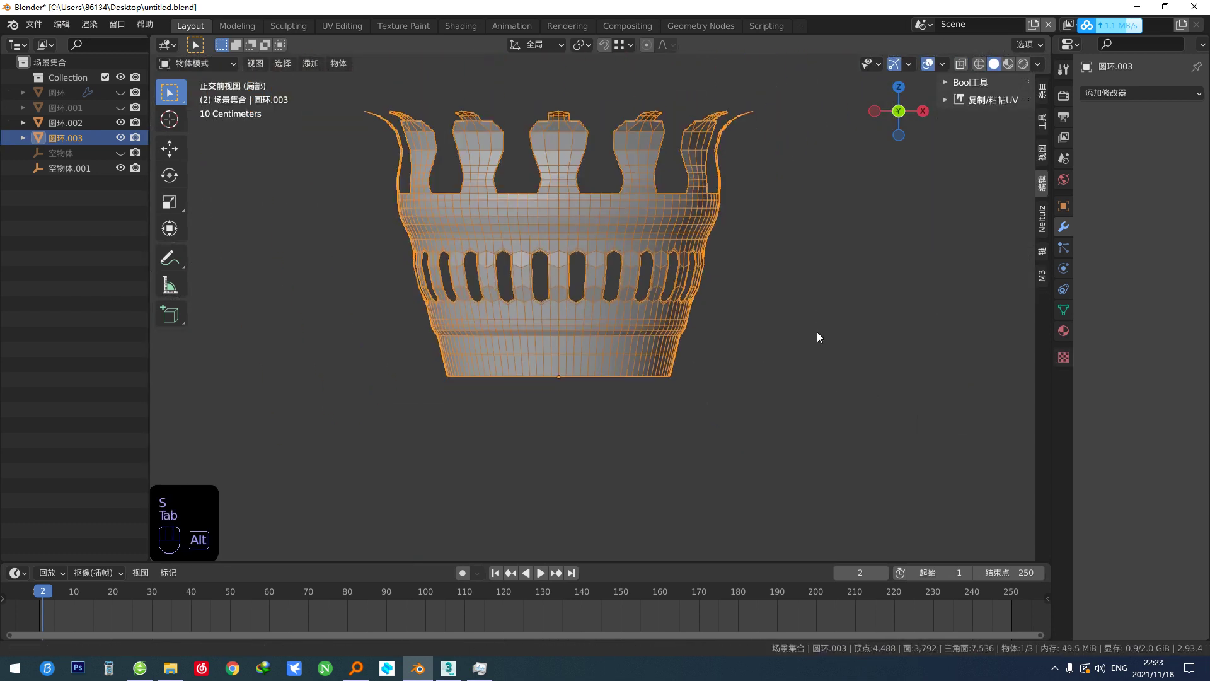
Add a Catmull-Clark Subdivision Surface modifier at viewport level 1 to the ring and hide its wireframe.
middle_drag(817, 331, 824, 377)
mouse_move(736, 380)
alt+middle_down()
mouse_move(765, 411)
mouse_move(735, 394)
mouse_move(715, 346)
mouse_move(740, 360)
alt+middle_up()
key(p)
key(space)
key(z)
key(F3)
key(F3)
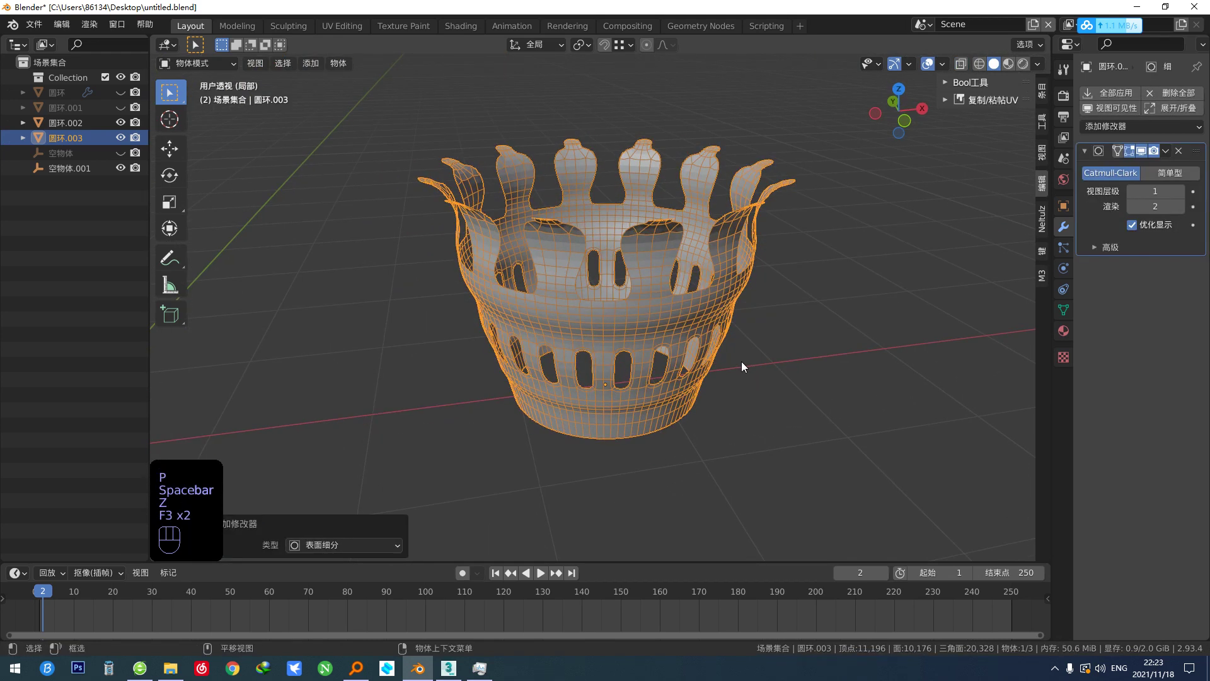
key(F4)
Apply smooth shading to the subdivided ring.
mouse_move(651, 386)
middle_down()
mouse_move(635, 301)
mouse_move(633, 319)
mouse_move(682, 305)
mouse_move(618, 301)
mouse_move(653, 326)
mouse_move(509, 300)
mouse_move(633, 310)
middle_up()
right_click(599, 305)
click(599, 305)
alt+middle_drag(625, 371, 762, 300)
Add a Solidify modifier with 1 cm thickness to the ring and turn on Auto Smooth for it.
key(q)
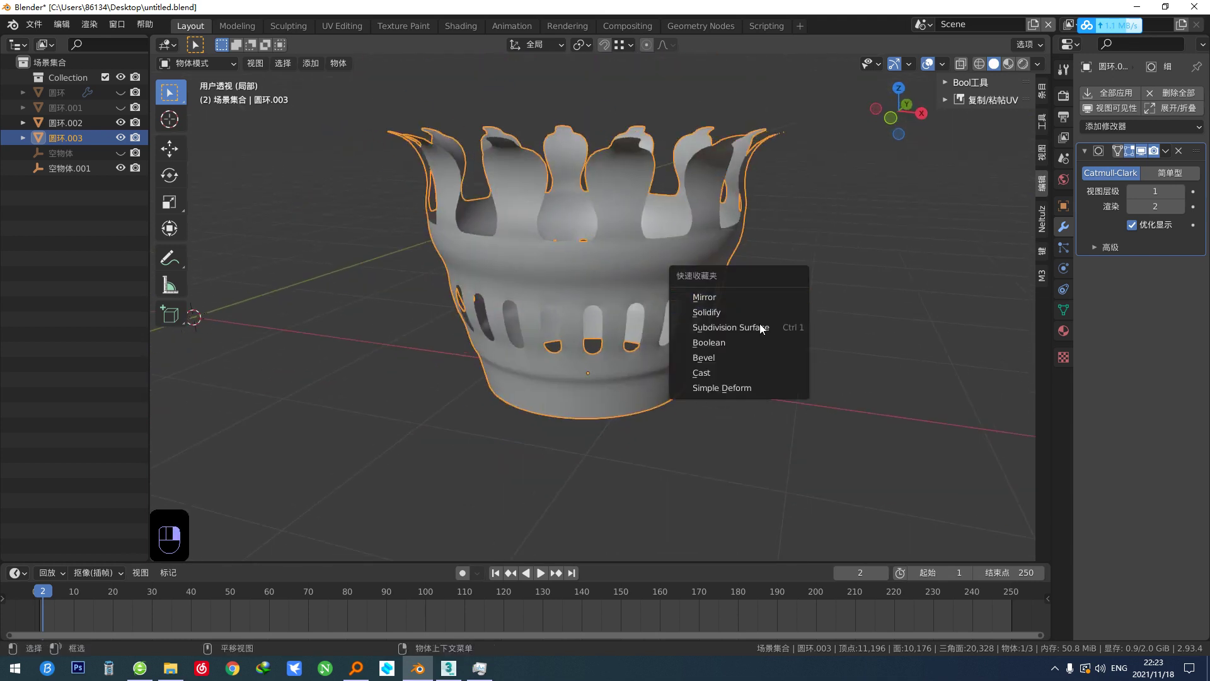
click(737, 312)
alt+middle_drag(739, 315, 656, 304)
key(Page_Up)
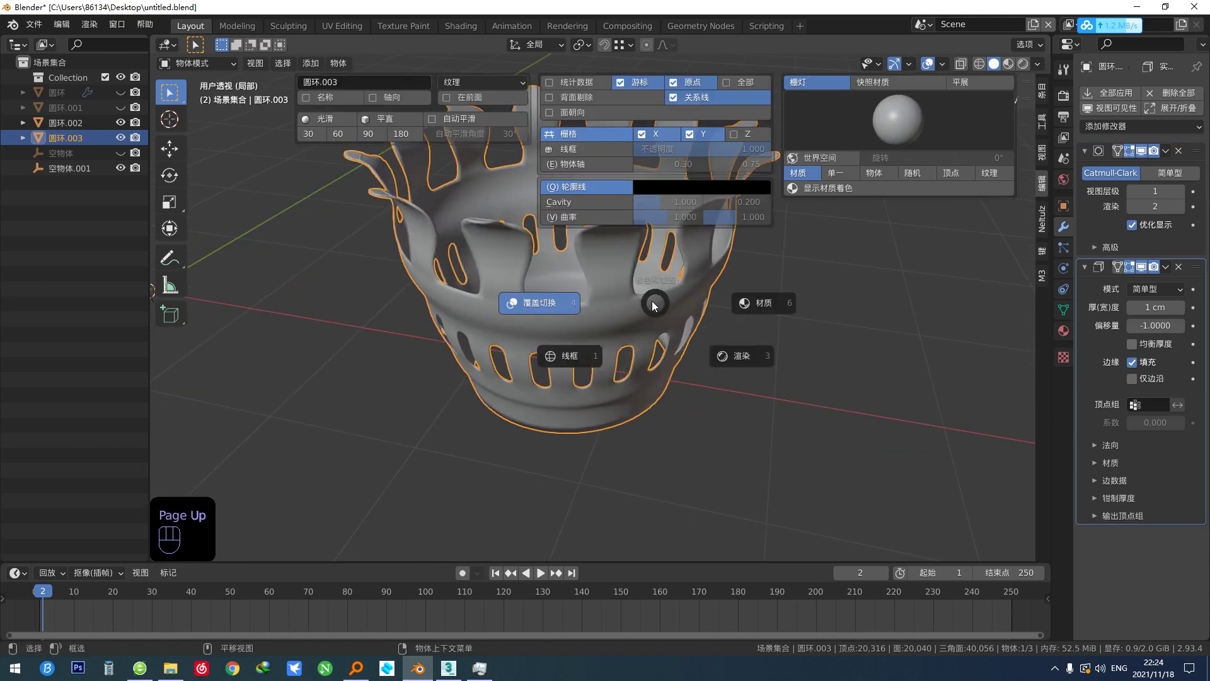
click(489, 124)
Examine the thickened crown's walls, tips and windows from close up and from a distance, and deselect it.
middle_drag(590, 276, 595, 300)
scroll(668, 302, up, 2)
alt+middle_drag(670, 302, 650, 354)
scroll(661, 301, down, 3)
scroll(679, 342, down, 2)
click(770, 345)
scroll(690, 350, up, 2)
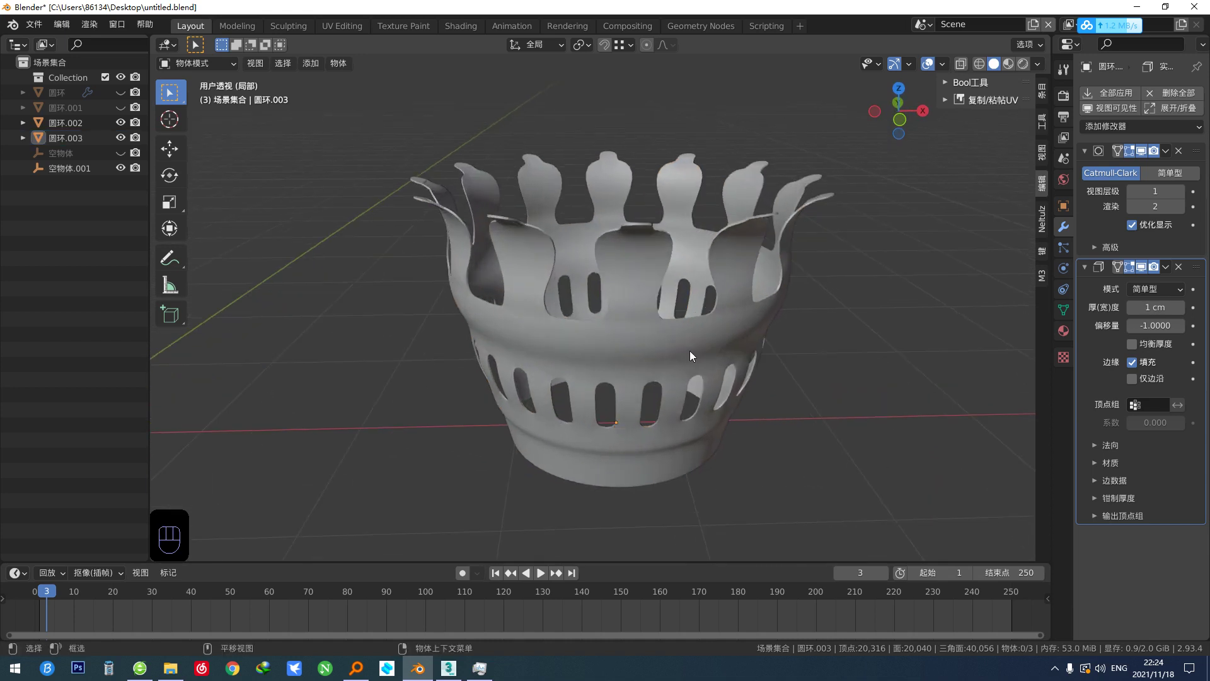